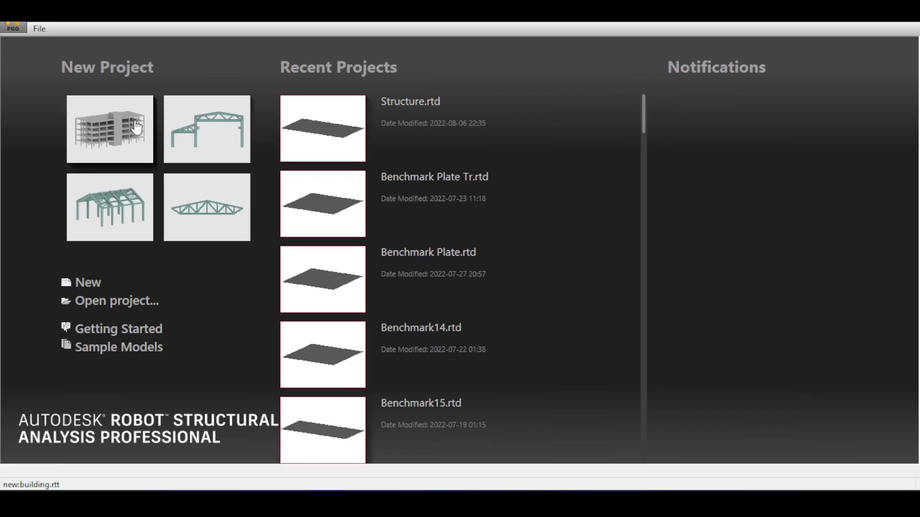
# - Start a new building project and, in its 3D view, define X structural axes at 0 and 5 m
pyautogui.click(134, 123)
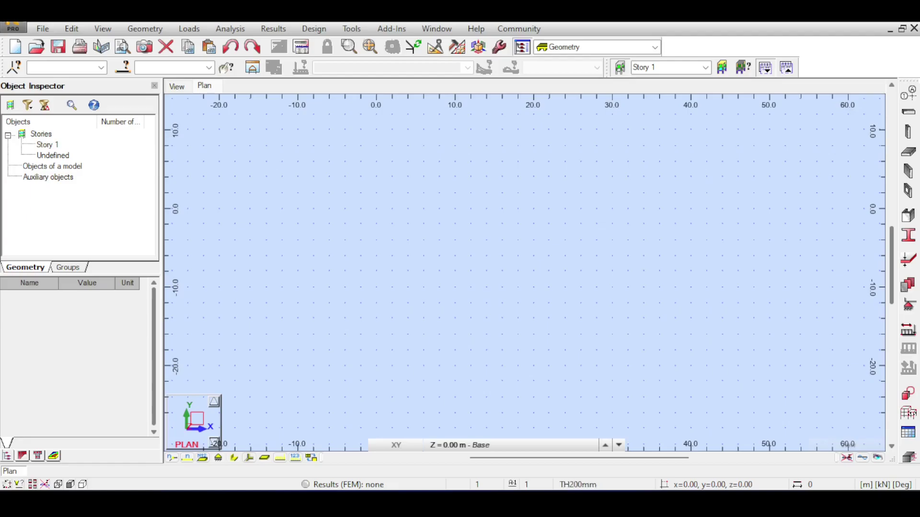
pyautogui.click(178, 85)
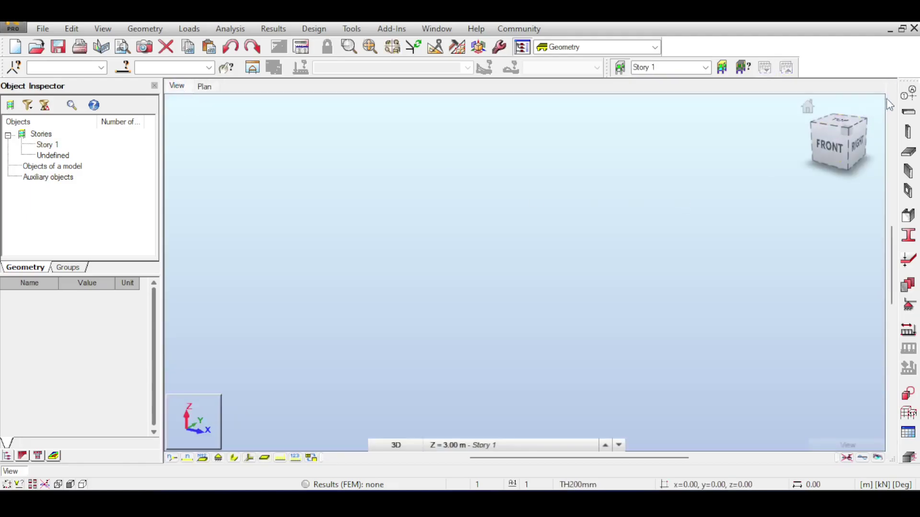
pyautogui.click(906, 95)
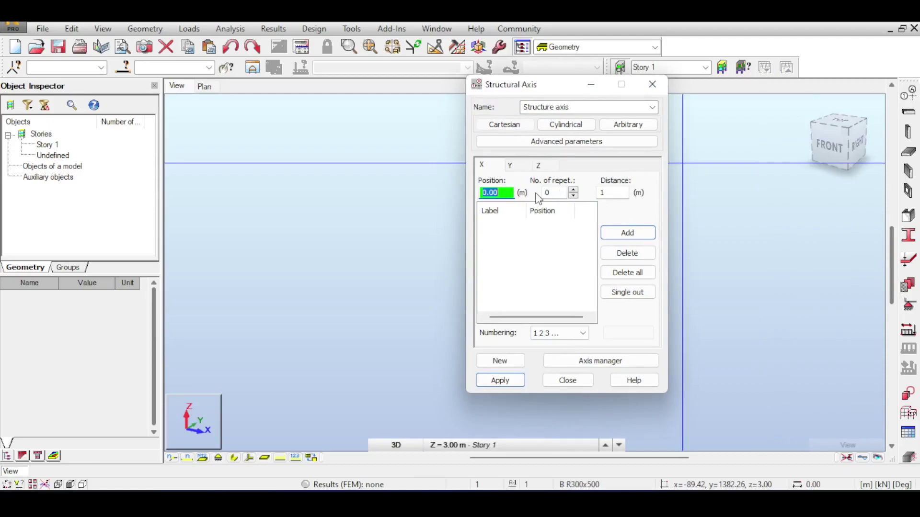
pyautogui.press('Return')
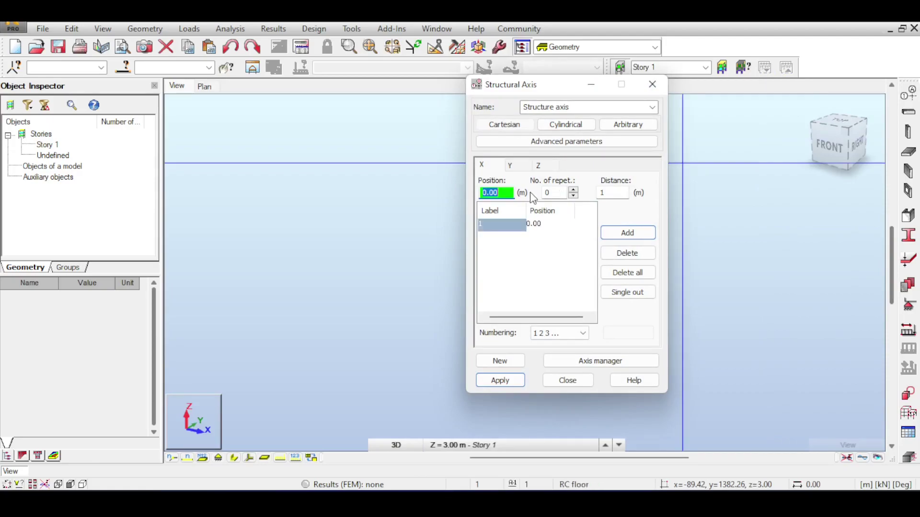
pyautogui.write('5')
pyautogui.press('Return')
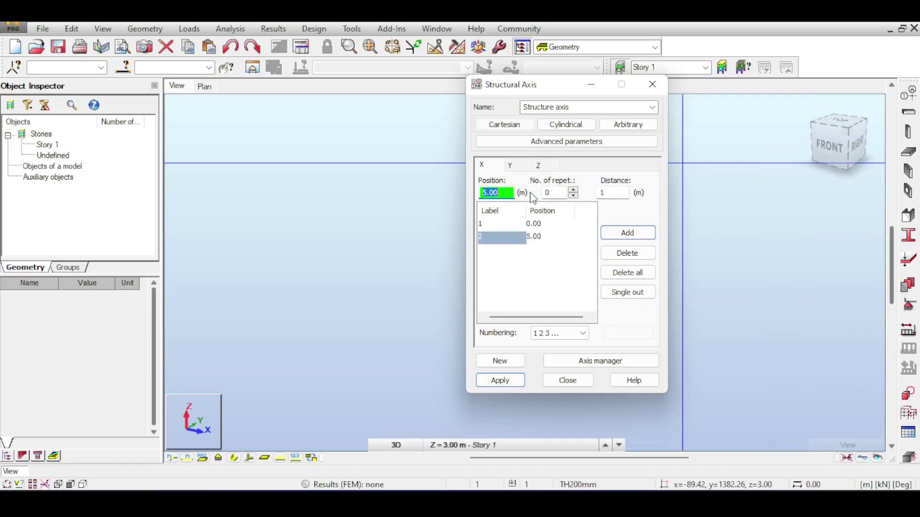
# - Add Y structural axes at 0 and 3 m and apply the axis grid
pyautogui.click(516, 167)
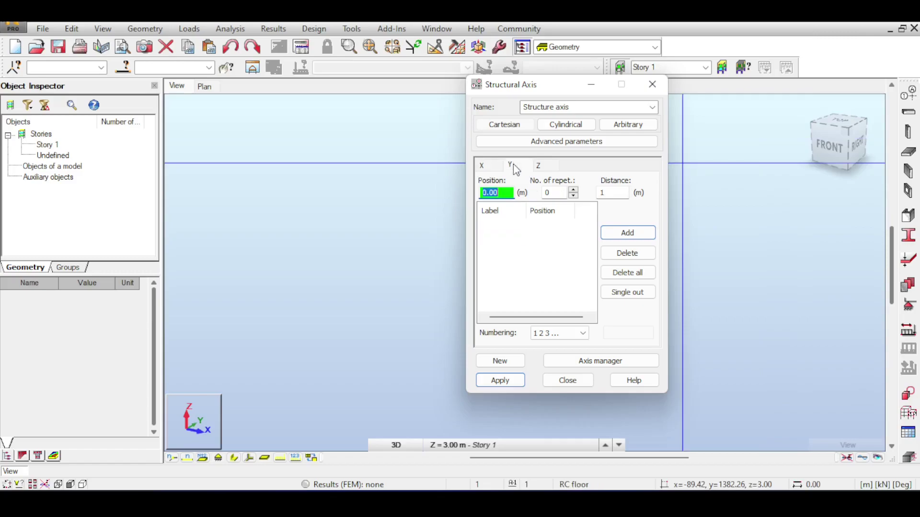
pyautogui.press('Return')
pyautogui.write('3')
pyautogui.press('Return')
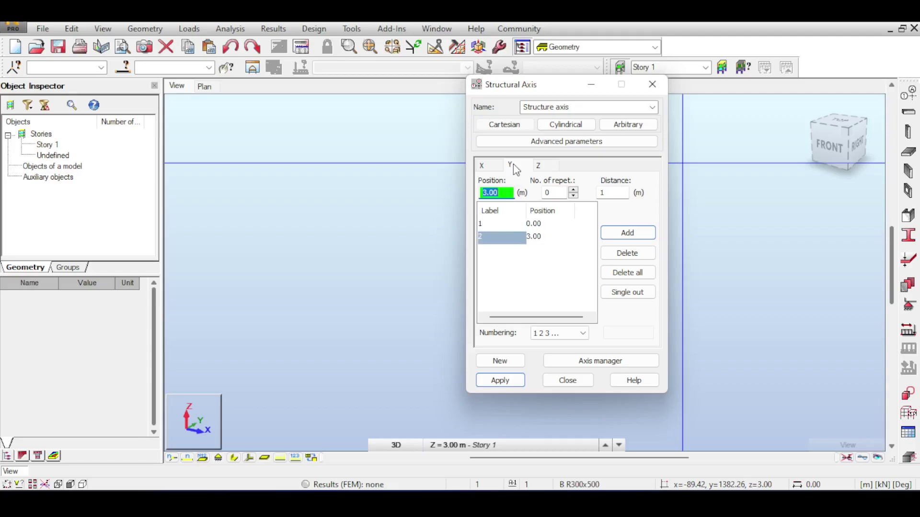
pyautogui.click(536, 166)
pyautogui.click(501, 381)
pyautogui.click(566, 381)
# - Create a constant 200 mm thickness in CONCR material labelled TH200mm for the floor
pyautogui.moveTo(493, 280); pyautogui.dragTo(475, 266, button='middle')
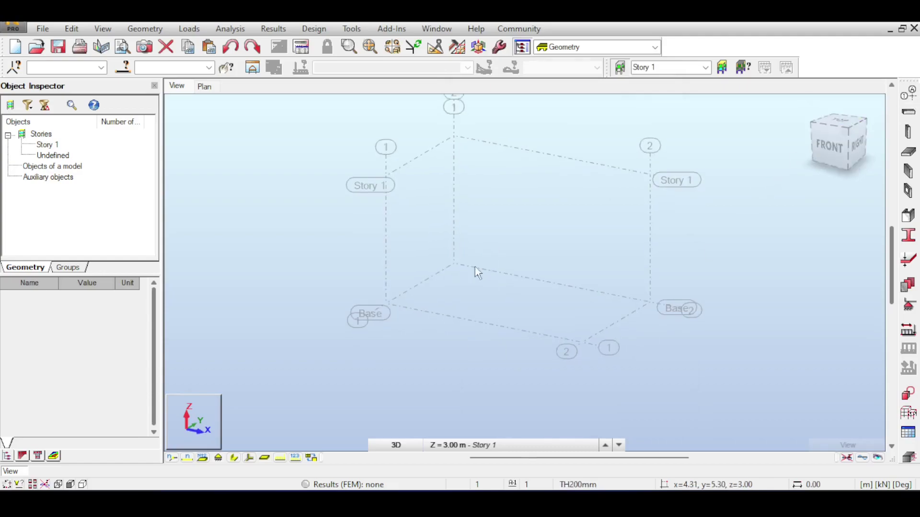
pyautogui.moveTo(472, 212); pyautogui.dragTo(474, 241, button='middle')
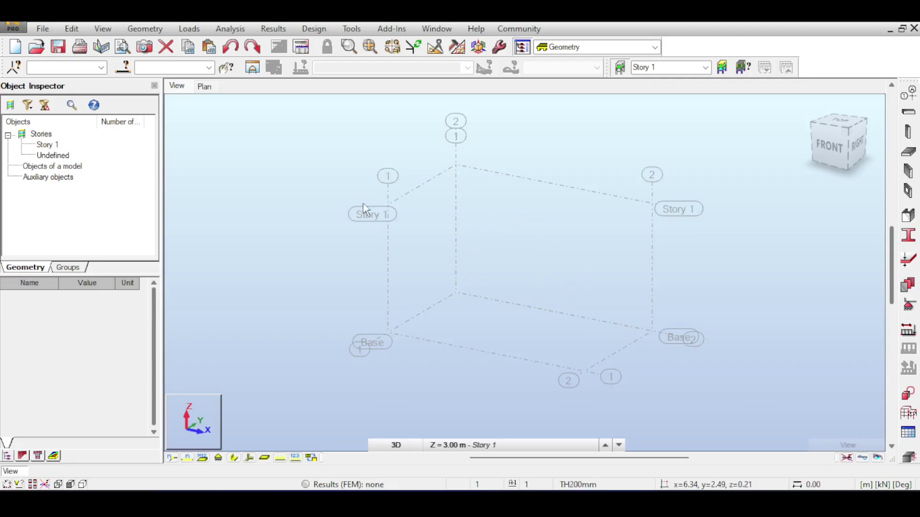
pyautogui.moveTo(494, 224); pyautogui.dragTo(484, 181, button='middle')
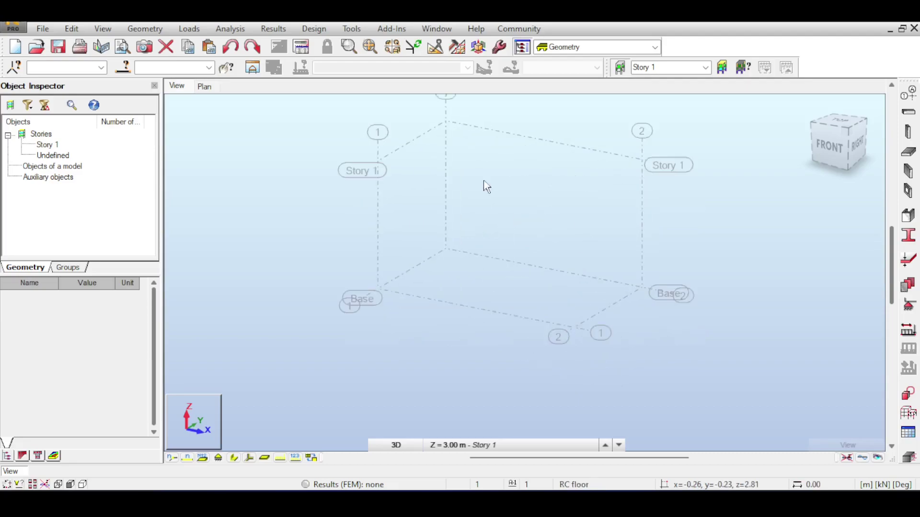
pyautogui.click(908, 151)
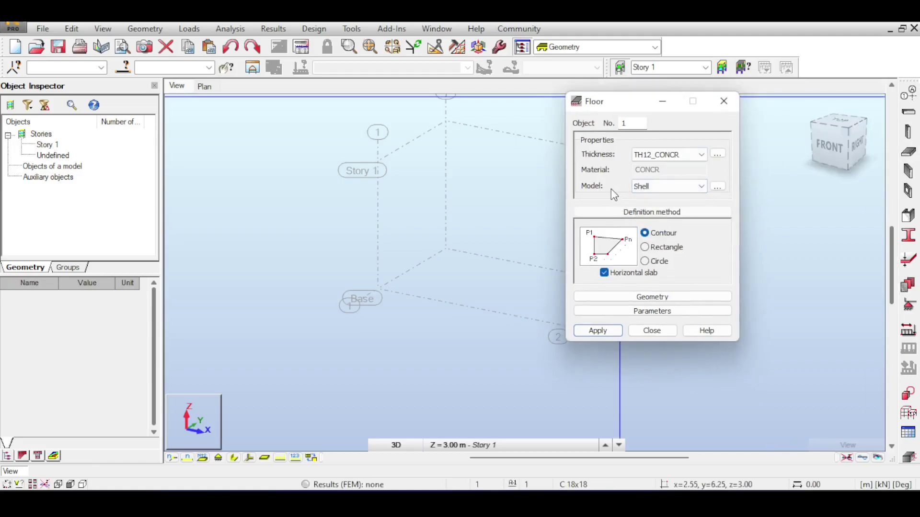
pyautogui.click(717, 154)
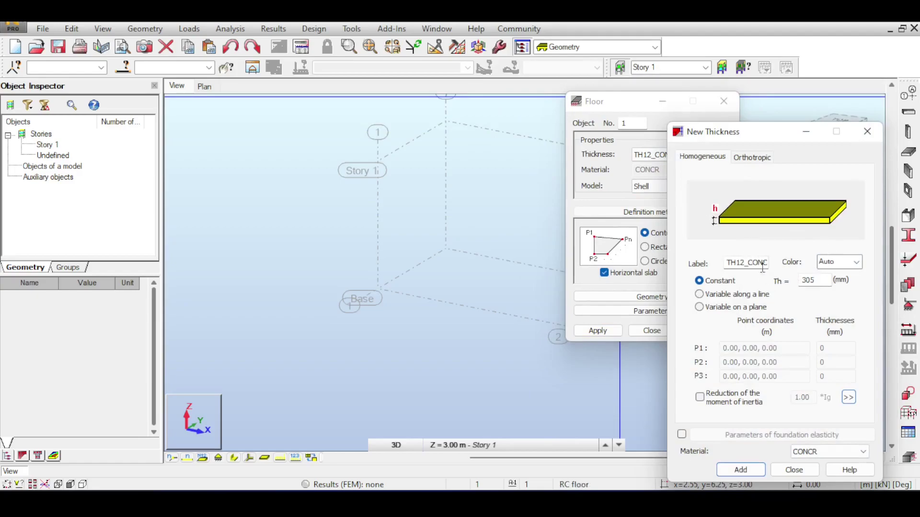
pyautogui.doubleClick(808, 281)
pyautogui.write('200')
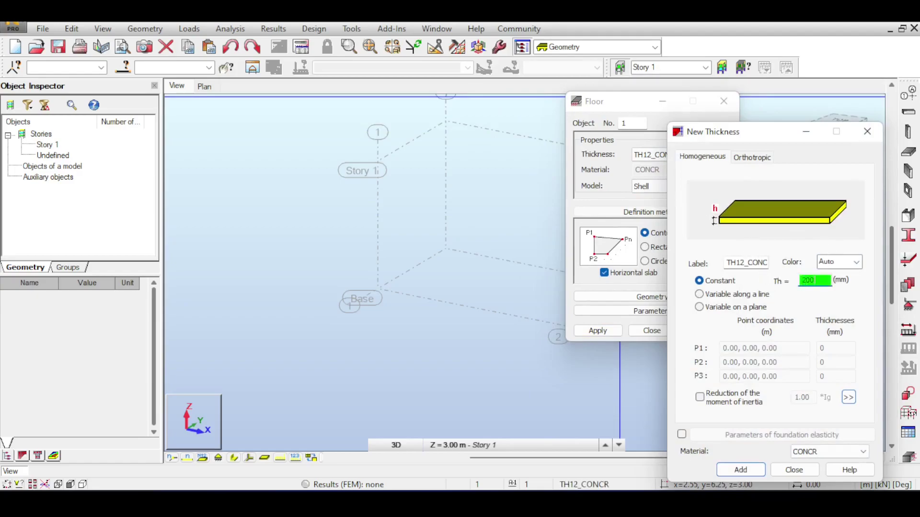
pyautogui.doubleClick(747, 262)
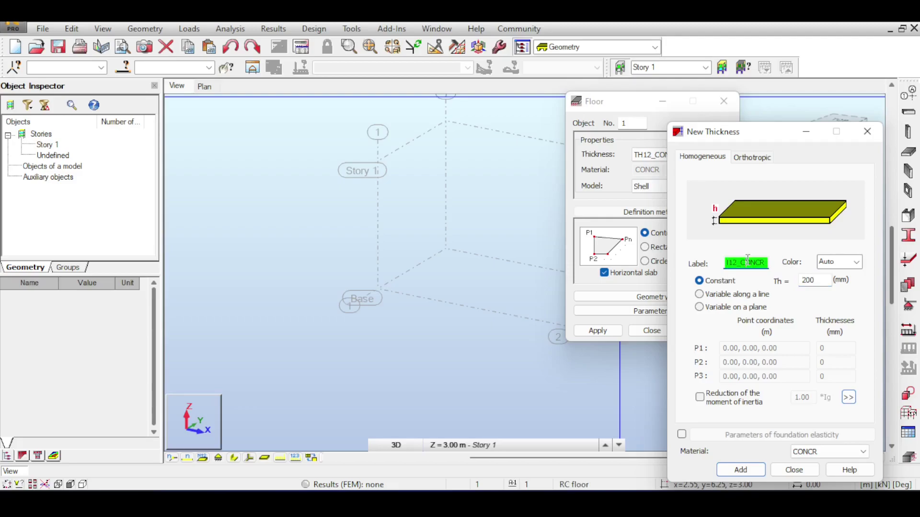
pyautogui.write('TH2')
pyautogui.moveTo(710, 137); pyautogui.dragTo(690, 71)
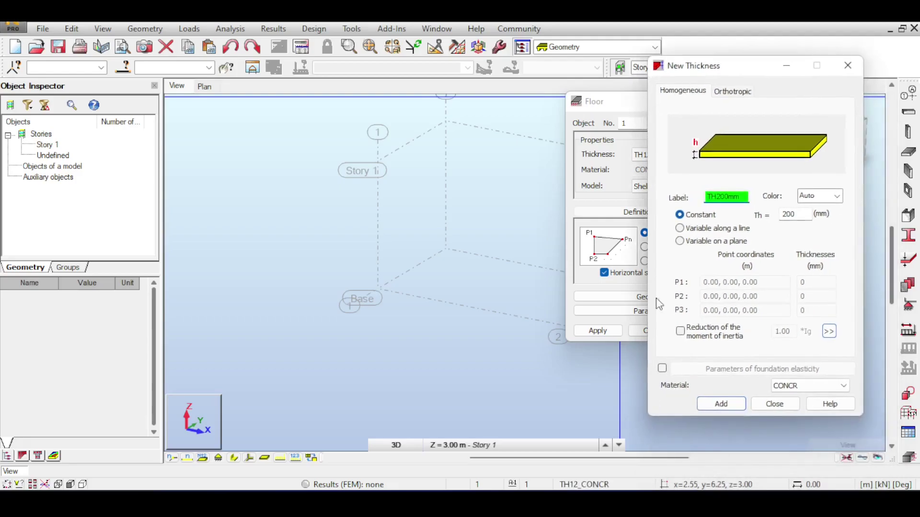
pyautogui.click(717, 403)
pyautogui.click(772, 405)
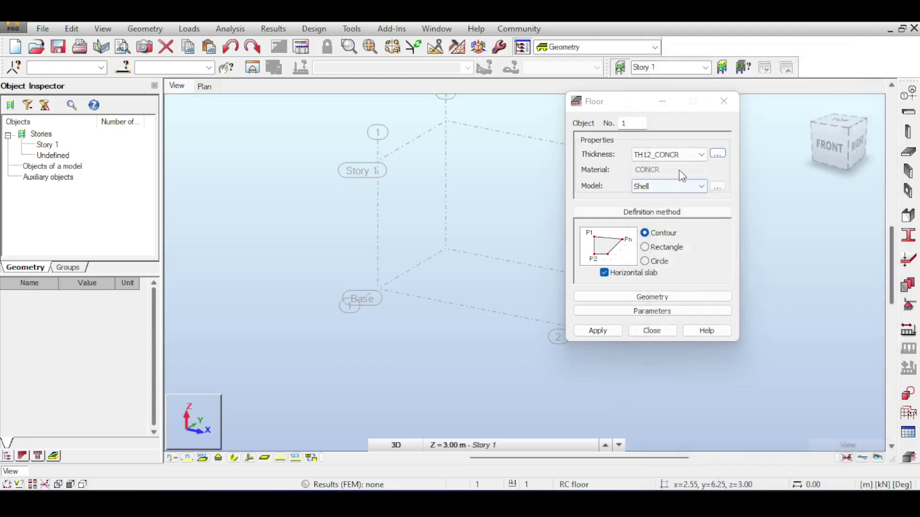
# - Draw a rectangular floor of thickness TH200mm over the 5 by 3 m grid at base level
pyautogui.click(685, 156)
pyautogui.click(664, 178)
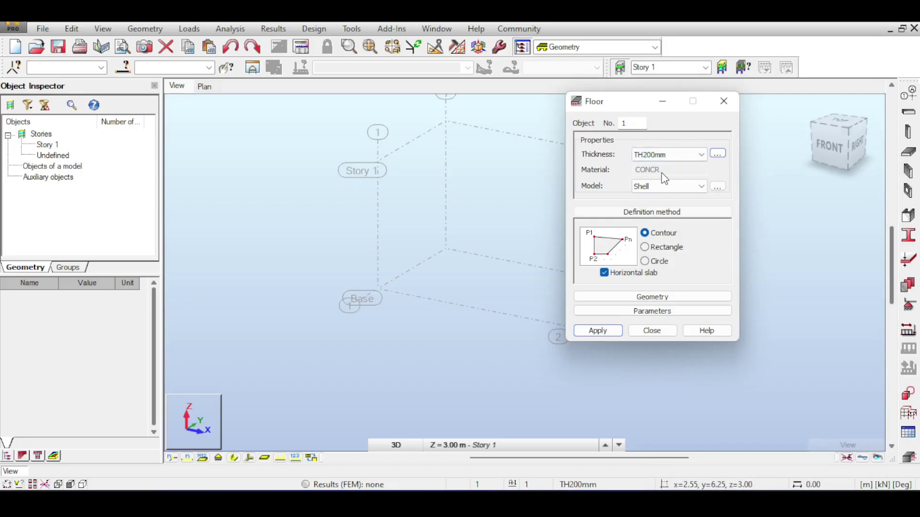
pyautogui.click(644, 246)
pyautogui.click(305, 245)
pyautogui.moveTo(523, 267); pyautogui.dragTo(472, 286, button='middle')
pyautogui.click(501, 274)
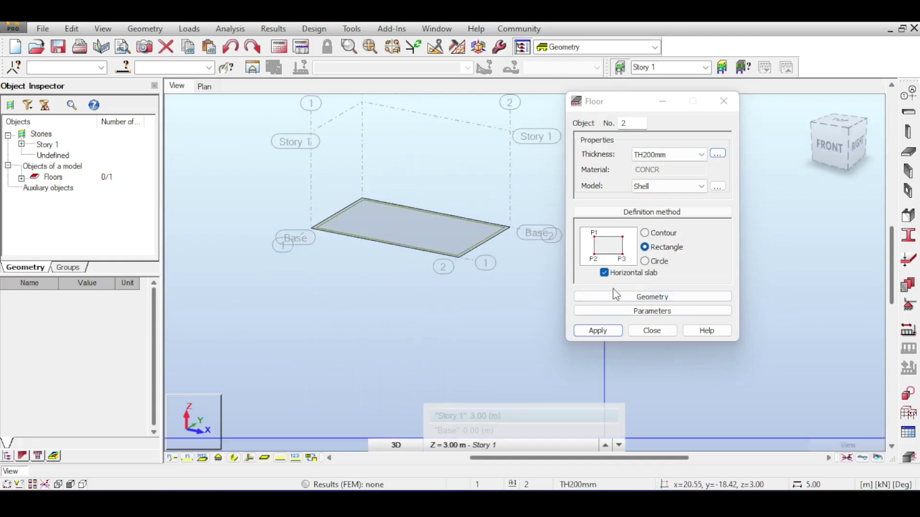
pyautogui.click(649, 331)
# - Place nodes at the four corners of the floor slab
pyautogui.click(144, 29)
pyautogui.click(145, 29)
pyautogui.click(145, 29)
pyautogui.click(151, 90)
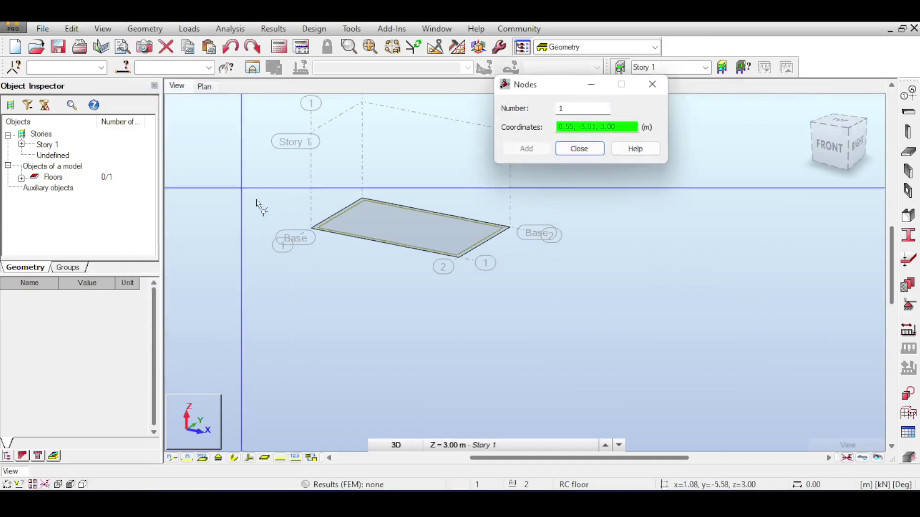
pyautogui.click(312, 228)
pyautogui.click(459, 257)
pyautogui.click(508, 227)
pyautogui.click(363, 198)
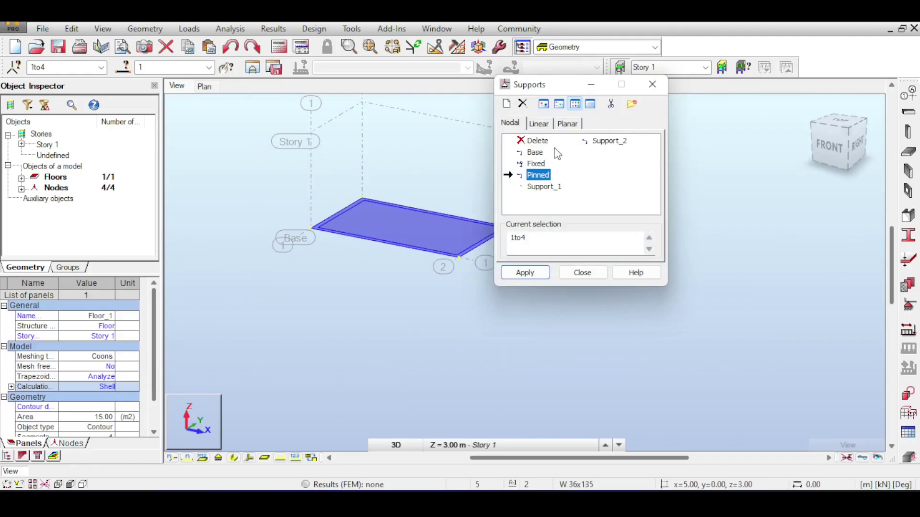
# - Apply pinned nodal supports to the four corner nodes of the slab
pyautogui.click(524, 274)
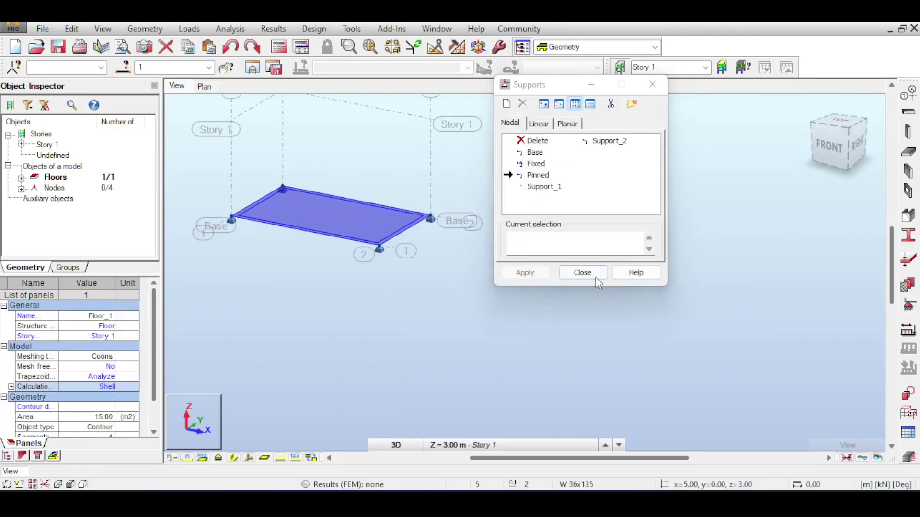
pyautogui.click(595, 277)
pyautogui.click(298, 236)
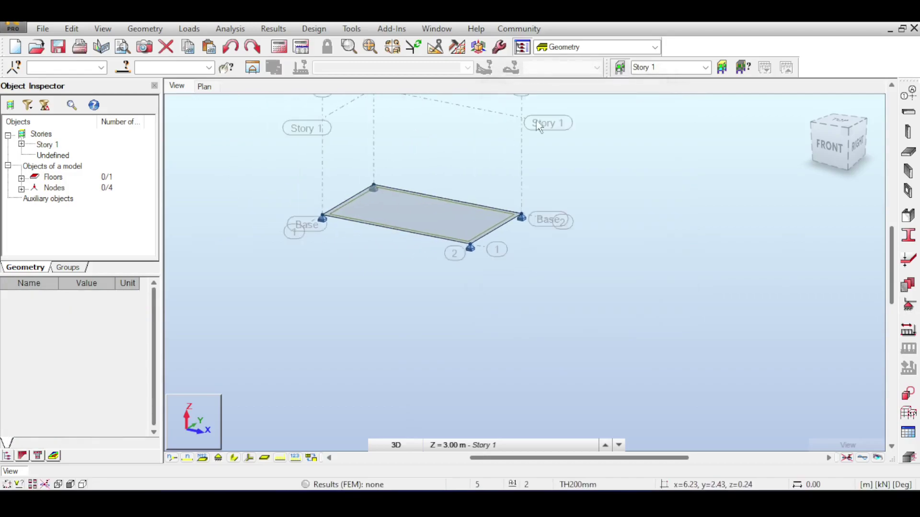
pyautogui.moveTo(532, 127); pyautogui.dragTo(522, 149, button='middle')
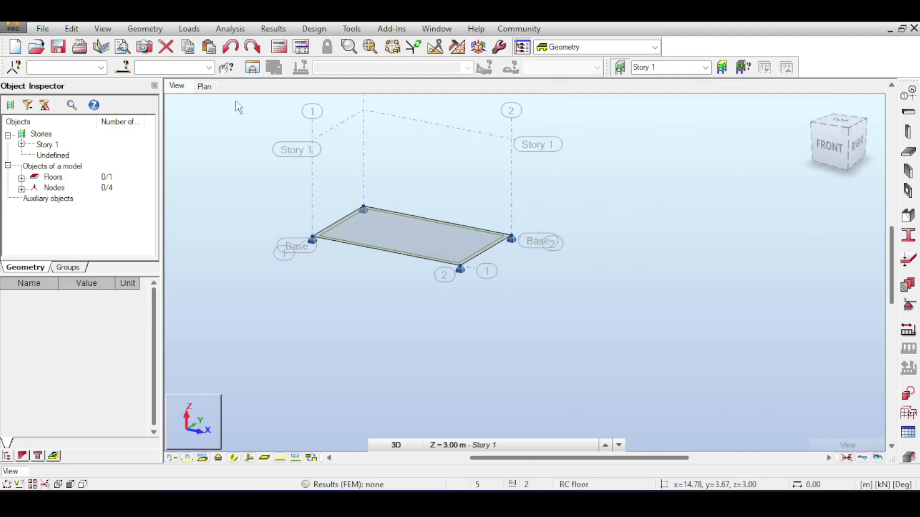
pyautogui.click(145, 28)
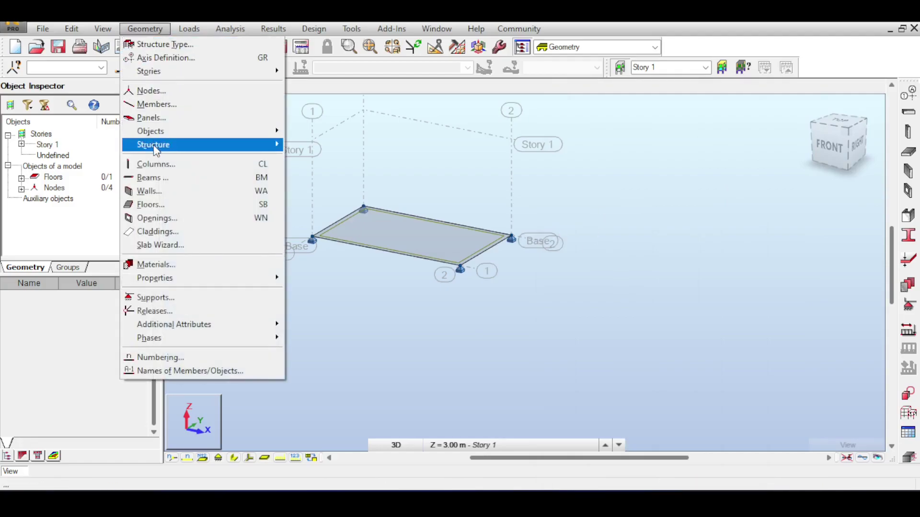
pyautogui.moveTo(158, 132)
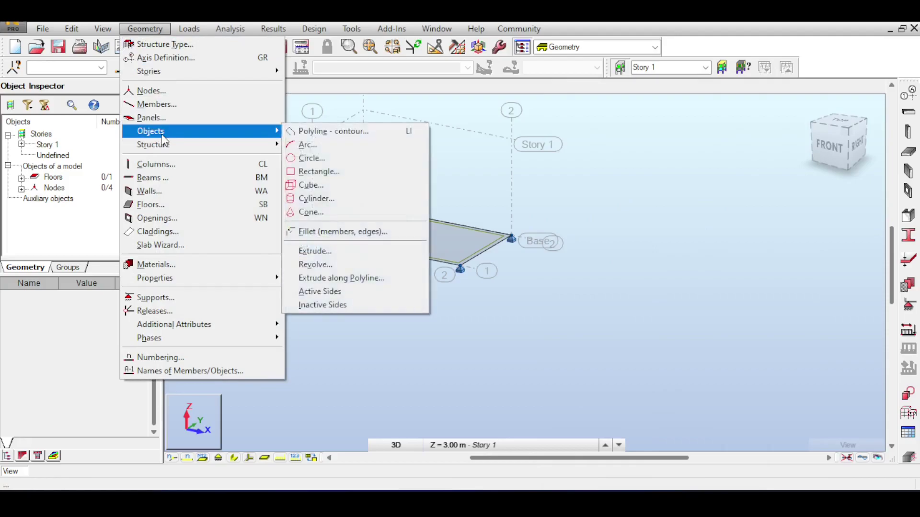
pyautogui.click(336, 132)
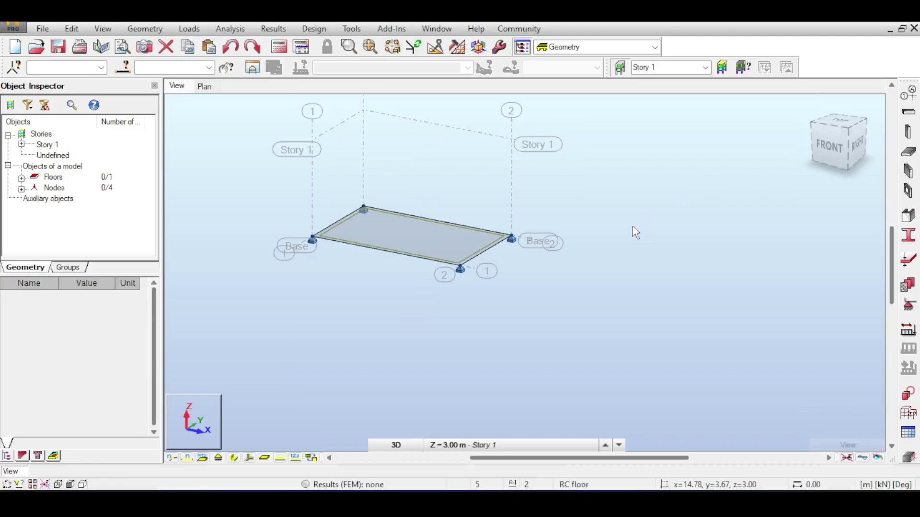
# - Reopen the structural axis definition and try switching the grid to the cylindrical type and back to Cartesian
pyautogui.moveTo(610, 191); pyautogui.dragTo(615, 220, button='middle')
pyautogui.moveTo(809, 152); pyautogui.dragTo(837, 188)
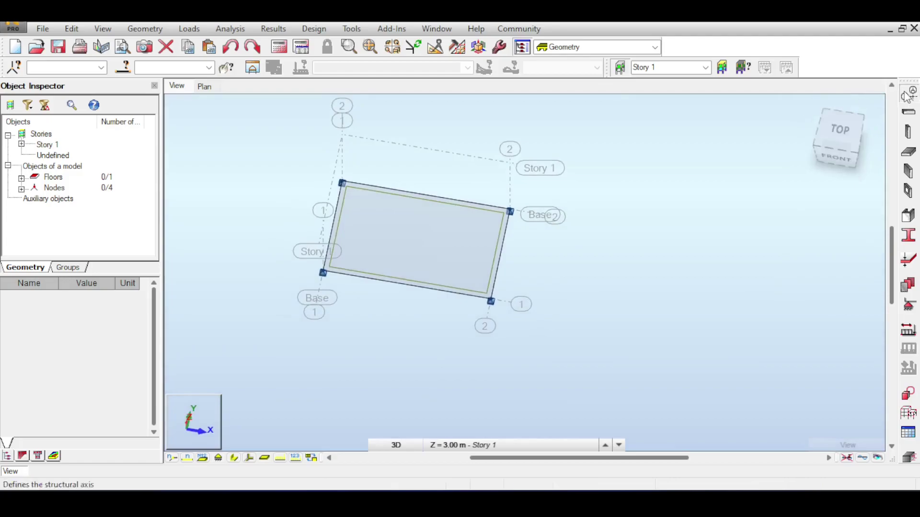
pyautogui.click(908, 94)
pyautogui.moveTo(563, 86); pyautogui.dragTo(669, 53)
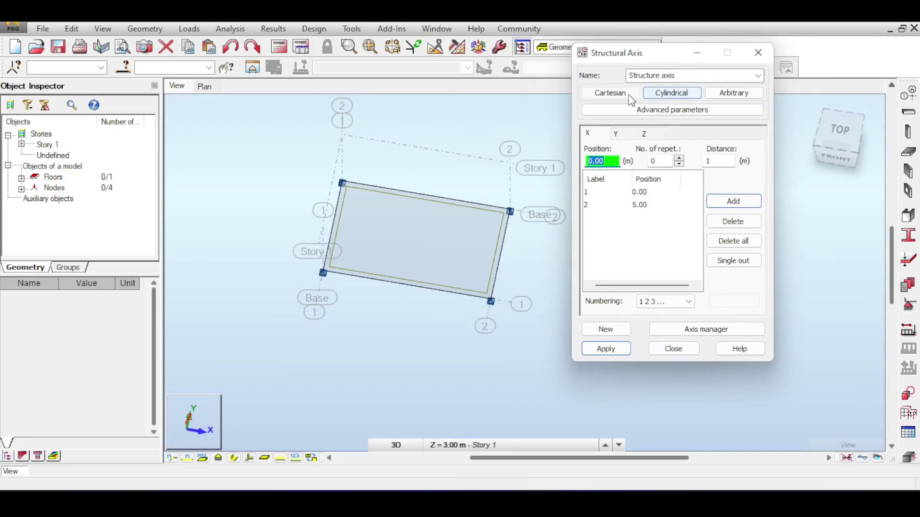
pyautogui.click(675, 93)
pyautogui.click(622, 95)
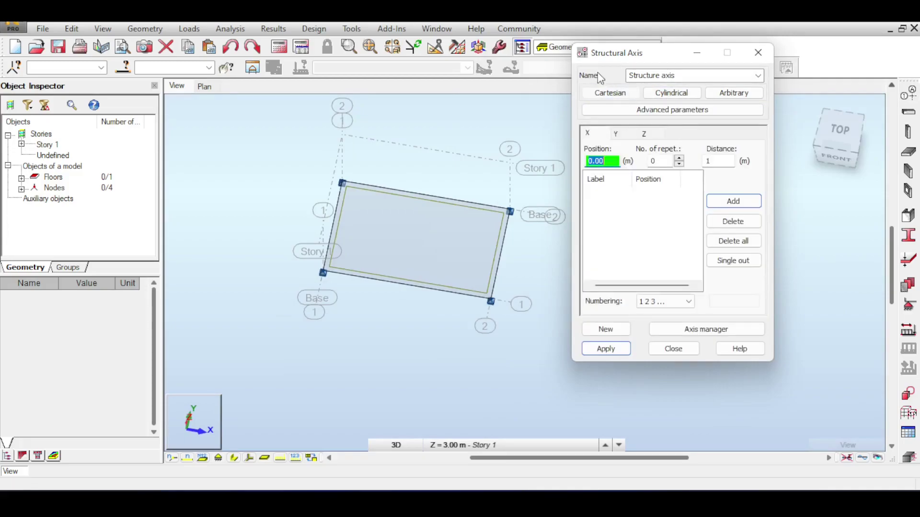
pyautogui.click(758, 76)
pyautogui.click(758, 76)
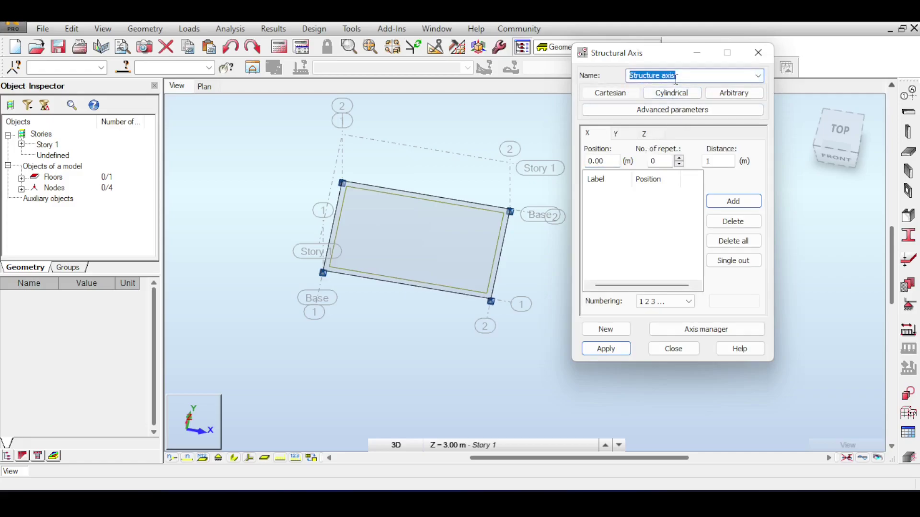
pyautogui.moveTo(458, 147); pyautogui.dragTo(447, 109, button='middle')
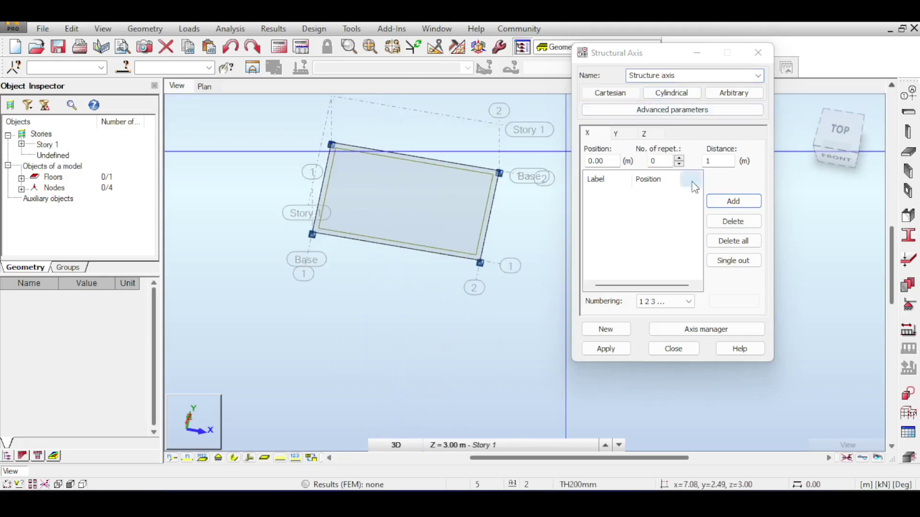
# - Create a new structural axis definition named "cylindrical grid"
pyautogui.click(607, 330)
pyautogui.click(658, 76)
pyautogui.write('cylindrical grid')
pyautogui.click(627, 349)
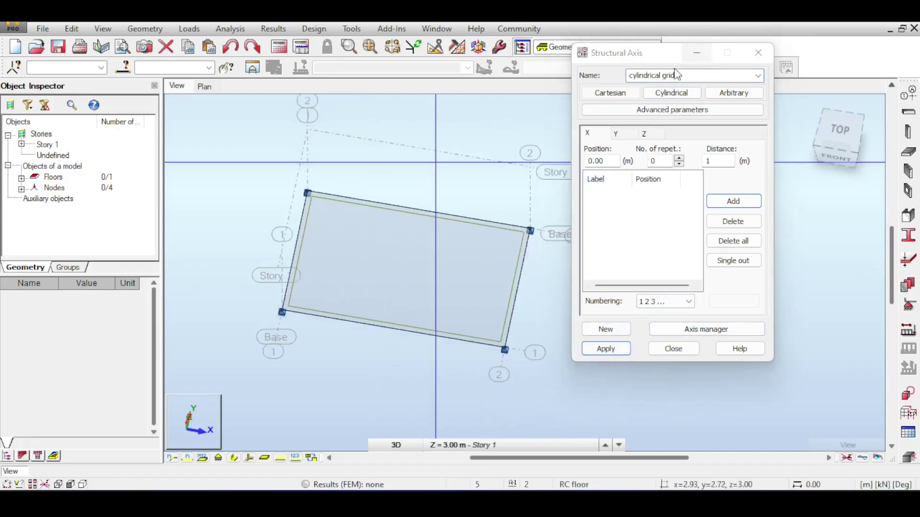
# - Review the axis definitions in the axis manager without changing them and switch back to the Structure axis definition
pyautogui.click(732, 331)
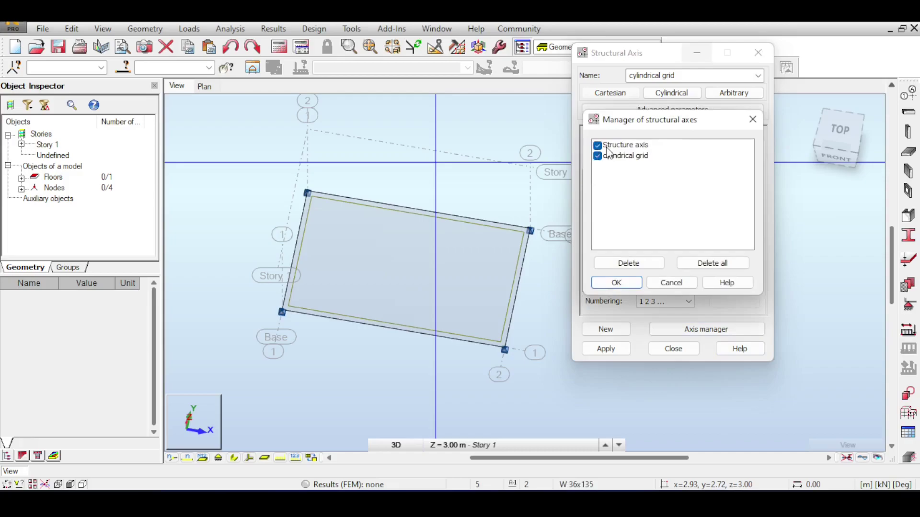
pyautogui.click(671, 282)
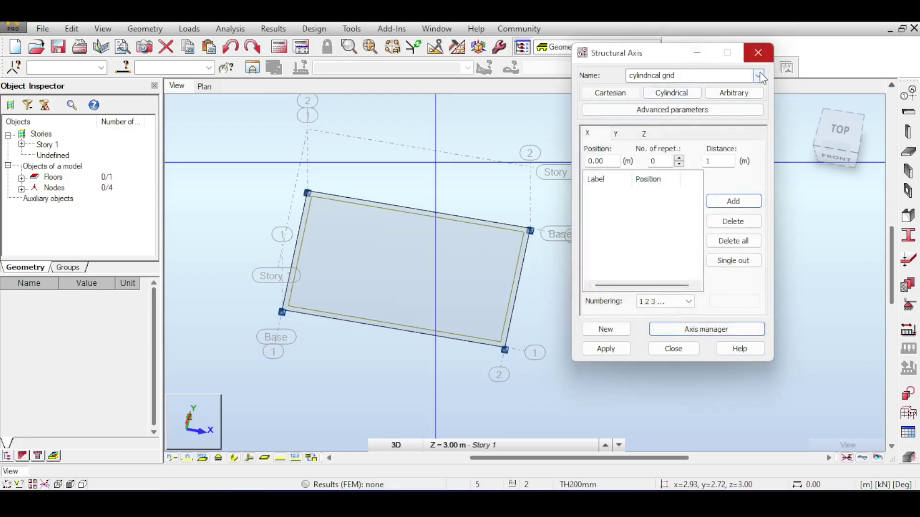
pyautogui.click(758, 75)
pyautogui.click(724, 97)
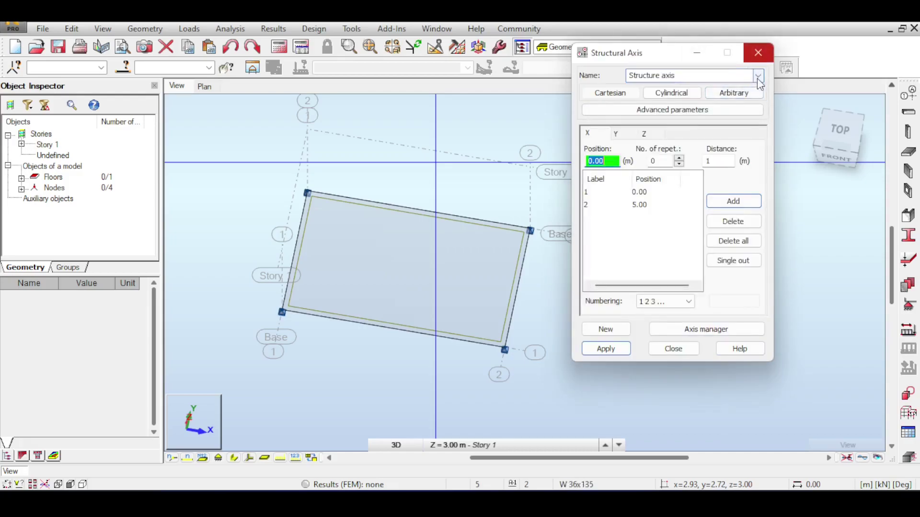
# - Switch to the "cylindrical grid" axis definition and set its type to Cylindrical
pyautogui.click(757, 76)
pyautogui.click(724, 96)
pyautogui.click(723, 95)
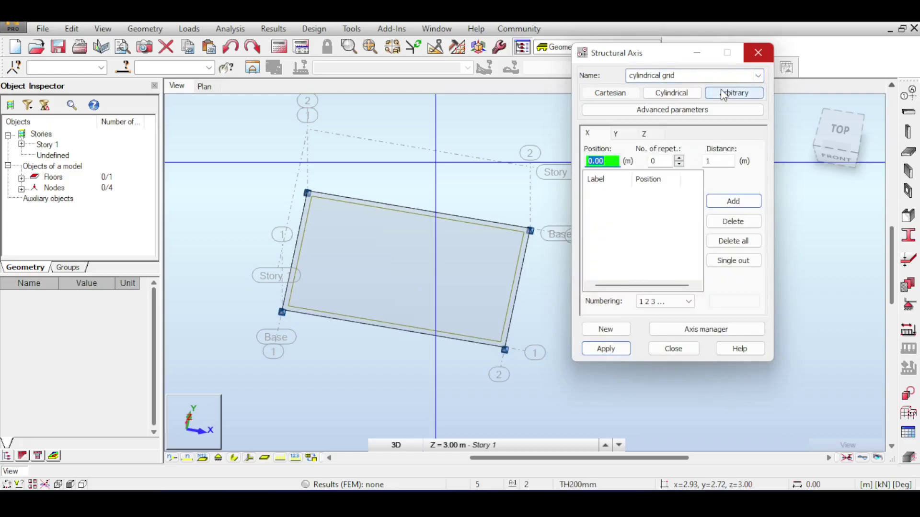
pyautogui.click(671, 94)
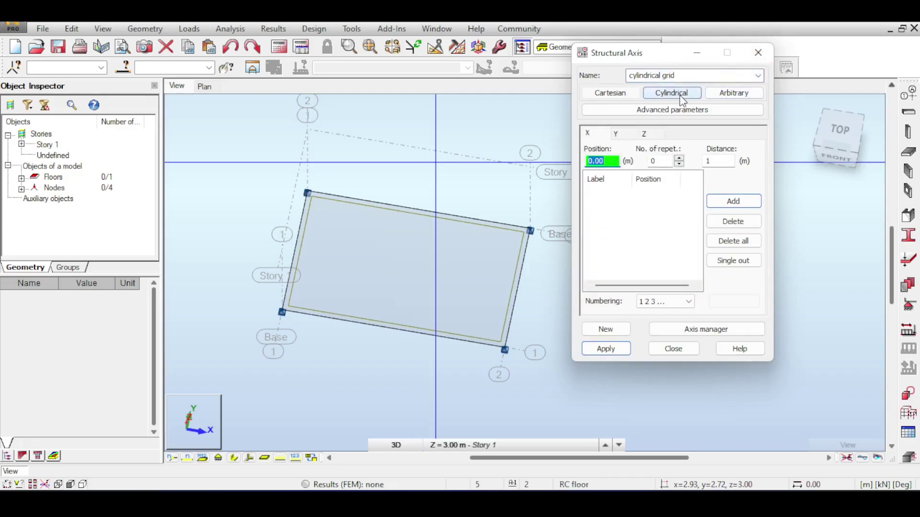
# - Add a radial axis at position 0.00 m to the cylindrical grid
pyautogui.moveTo(482, 149); pyautogui.dragTo(457, 140, button='middle')
pyautogui.scroll(-3, 458, 144)
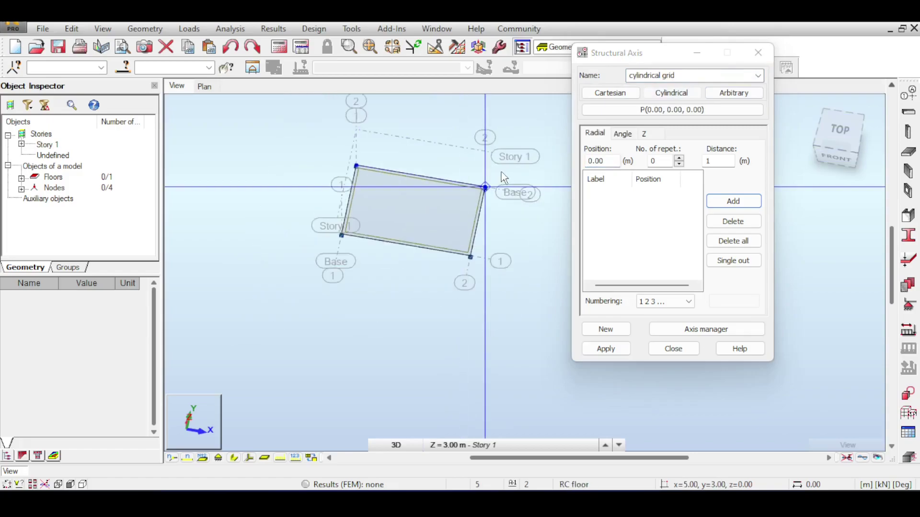
pyautogui.moveTo(514, 158); pyautogui.dragTo(467, 110, button='middle')
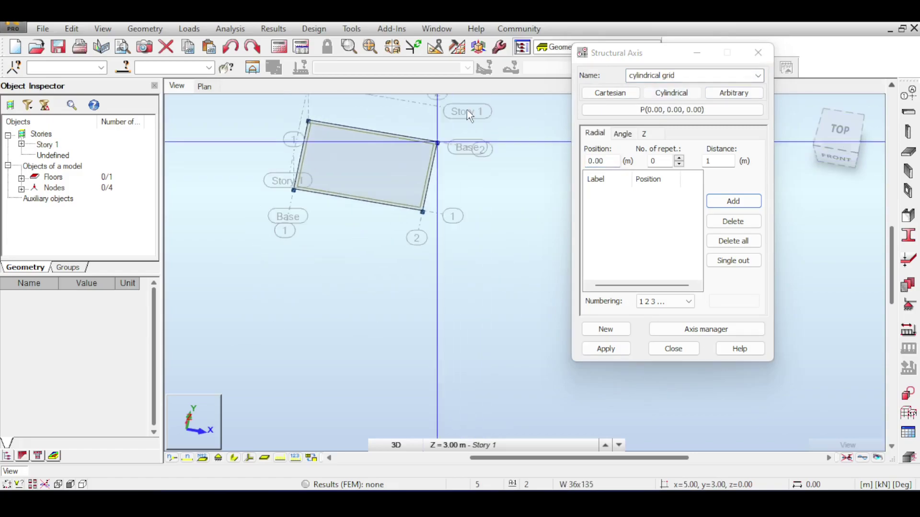
pyautogui.moveTo(407, 111); pyautogui.dragTo(469, 148, button='middle')
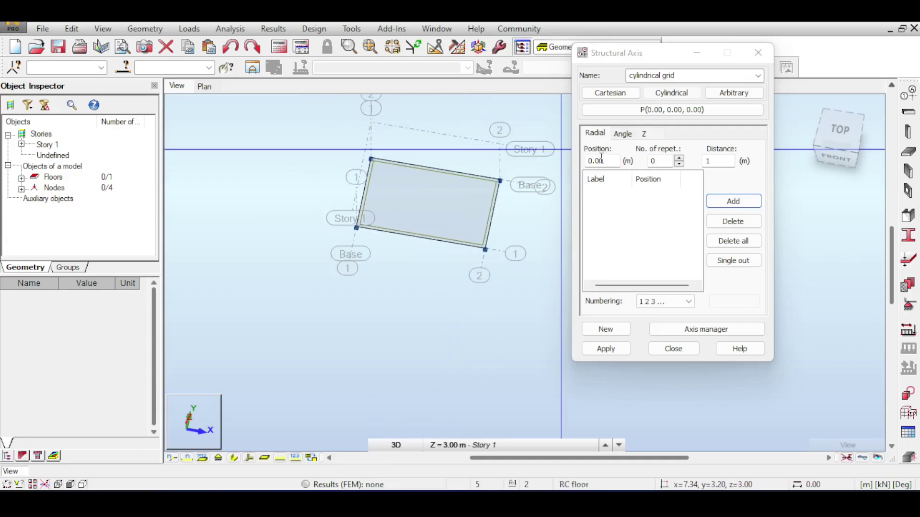
pyautogui.click(601, 160)
pyautogui.press('Return')
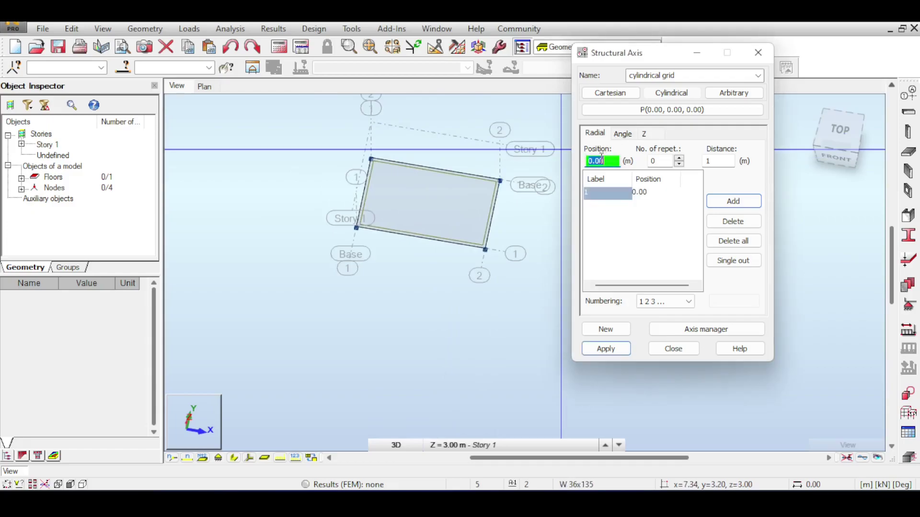
# - Add angular axes at 0, 30, 60, 90, 120, 150 and 180 degrees and apply the cylindrical grid
pyautogui.click(624, 135)
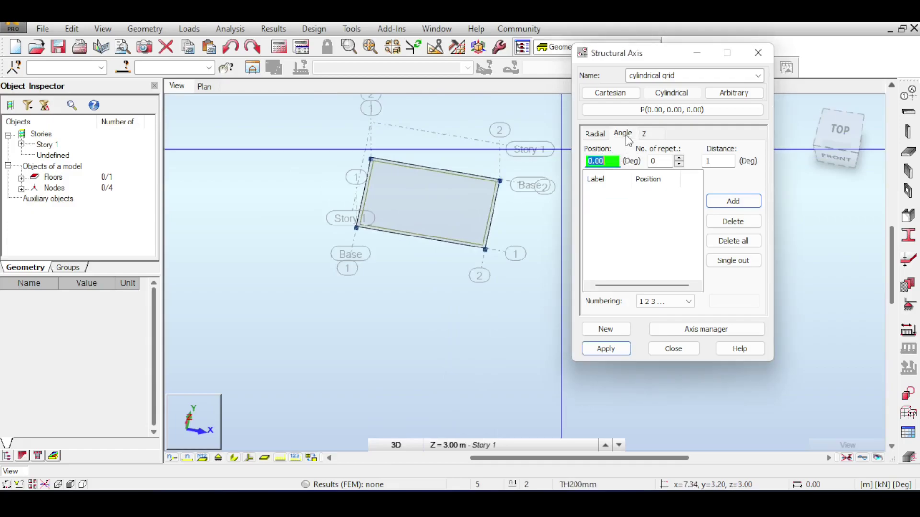
pyautogui.press('Return')
pyautogui.write('30')
pyautogui.press('Return')
pyautogui.write('60')
pyautogui.press('Return')
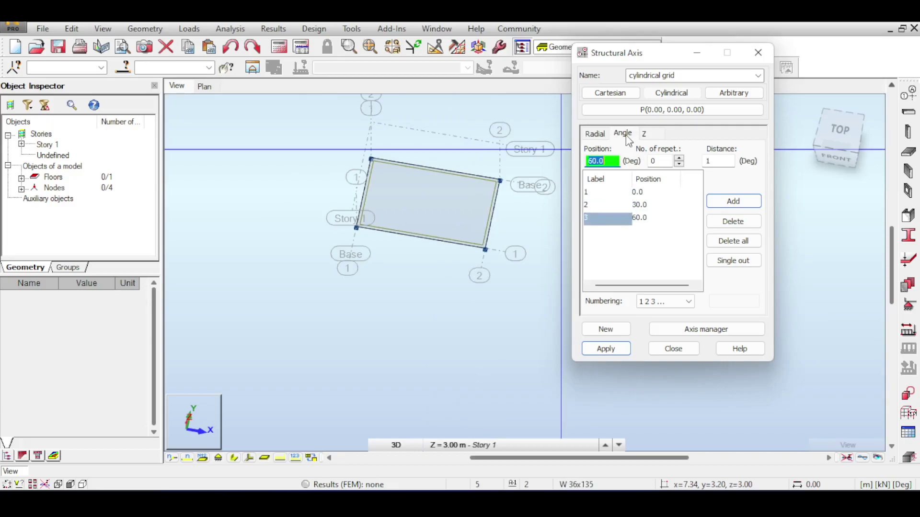
pyautogui.write('90')
pyautogui.press('Return')
pyautogui.write('120')
pyautogui.press('Return')
pyautogui.write('150')
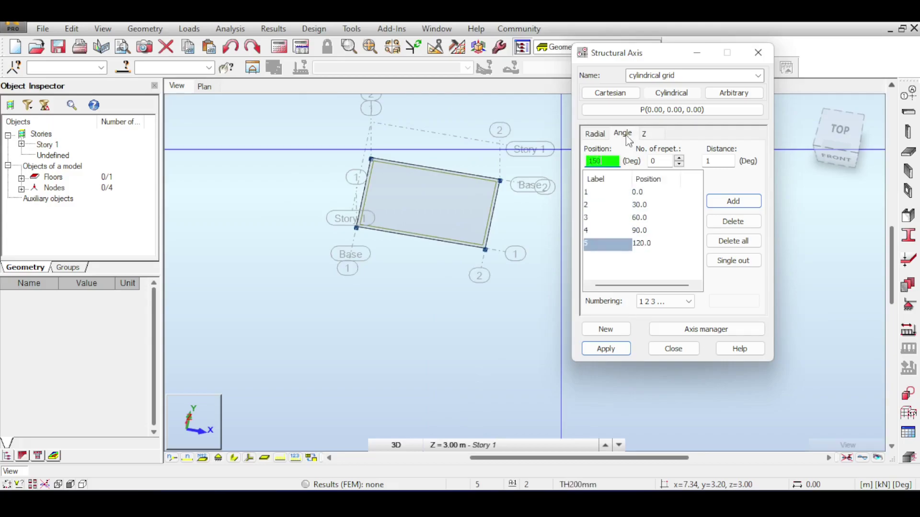
pyautogui.press('Return')
pyautogui.write('180')
pyautogui.press('Return')
pyautogui.click(605, 349)
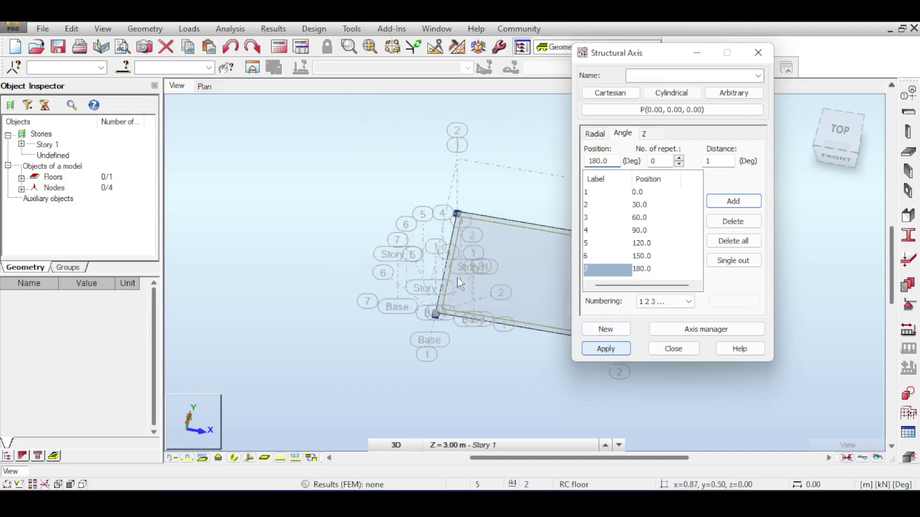
# - Examine where the cylindrical grid sits relative to the slab and its supported corner at the origin
pyautogui.moveTo(458, 235); pyautogui.dragTo(431, 162, button='middle')
pyautogui.scroll(3, 439, 208)
pyautogui.moveTo(466, 219); pyautogui.dragTo(422, 198, button='middle')
pyautogui.click(857, 146)
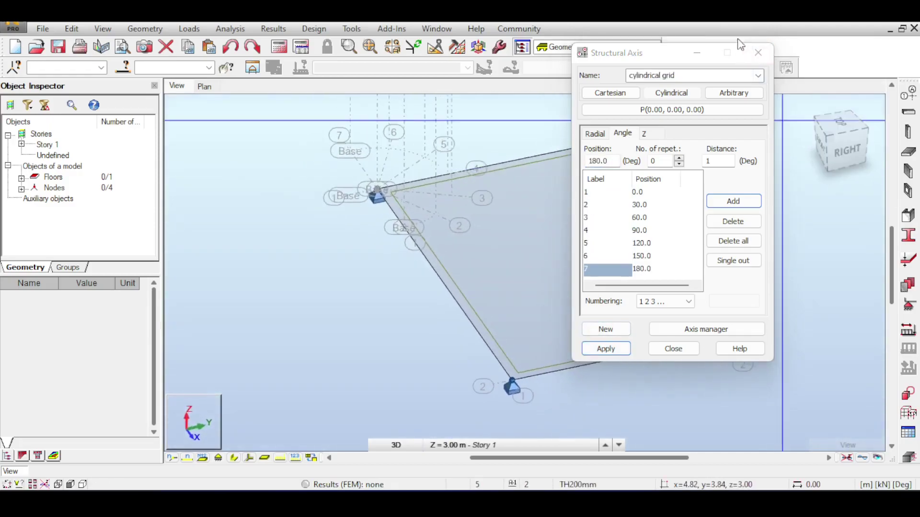
pyautogui.moveTo(335, 176); pyautogui.dragTo(367, 217, button='middle')
pyautogui.scroll(5, 406, 237)
pyautogui.scroll(-5, 407, 237)
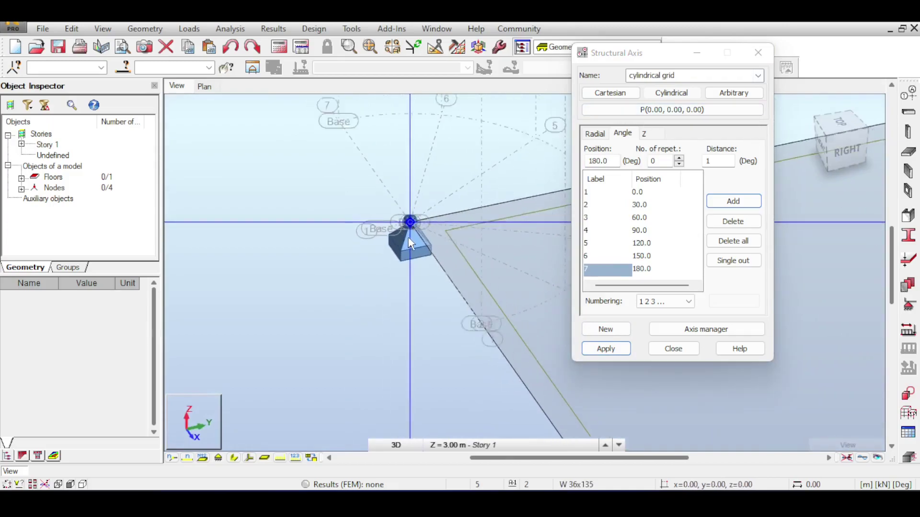
pyautogui.moveTo(455, 254); pyautogui.dragTo(377, 190, button='middle')
pyautogui.scroll(-2, 377, 191)
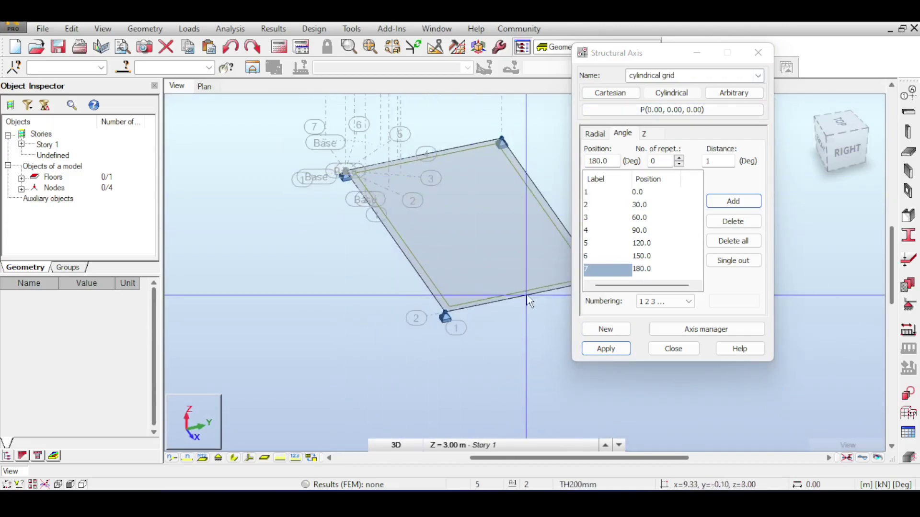
pyautogui.moveTo(523, 296); pyautogui.dragTo(480, 272, button='middle')
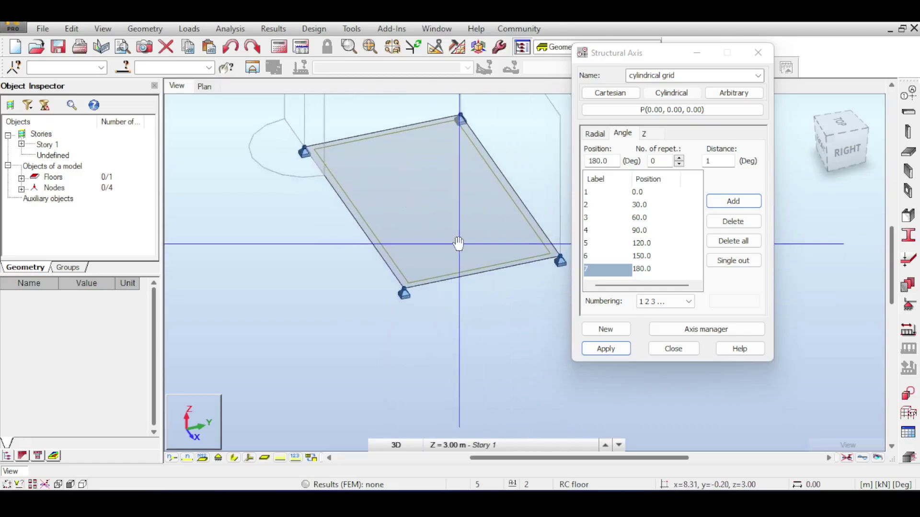
pyautogui.moveTo(372, 167); pyautogui.dragTo(417, 203, button='middle')
pyautogui.scroll(3, 346, 186)
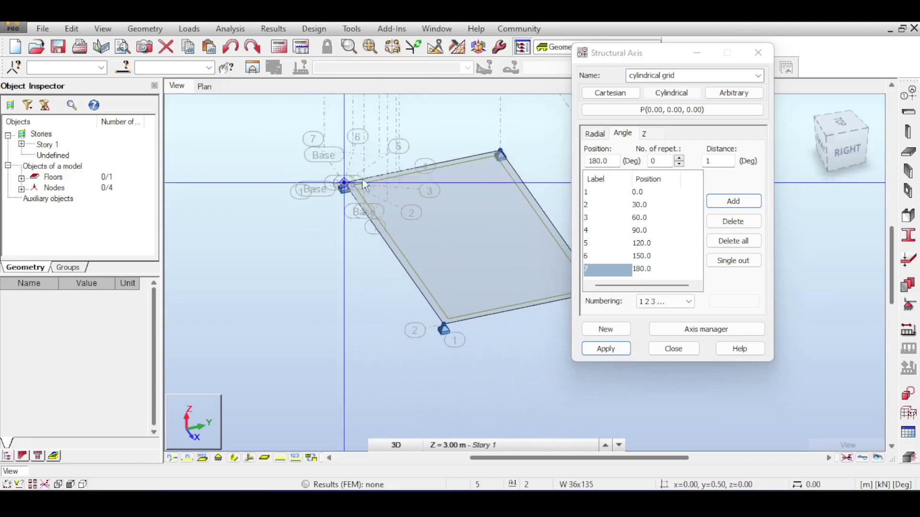
pyautogui.scroll(2, 348, 186)
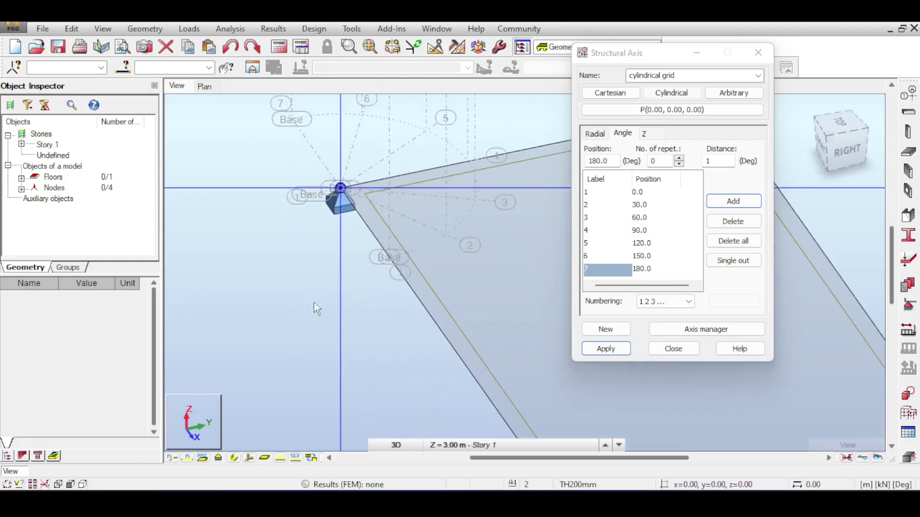
pyautogui.scroll(-2, 364, 343)
pyautogui.moveTo(407, 318); pyautogui.dragTo(291, 224, button='middle')
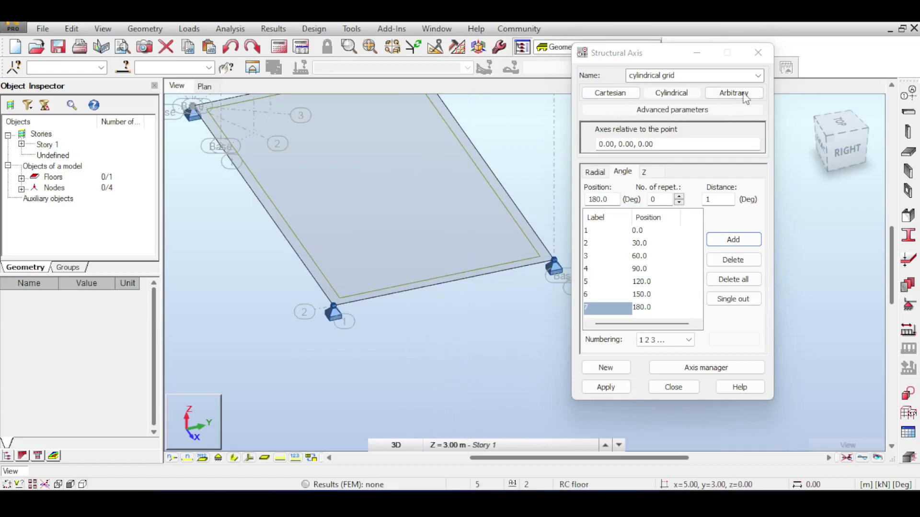
# - Switch to the Structure axis definition, add a Y axis at 1.5 m and apply it
pyautogui.click(605, 387)
pyautogui.click(709, 76)
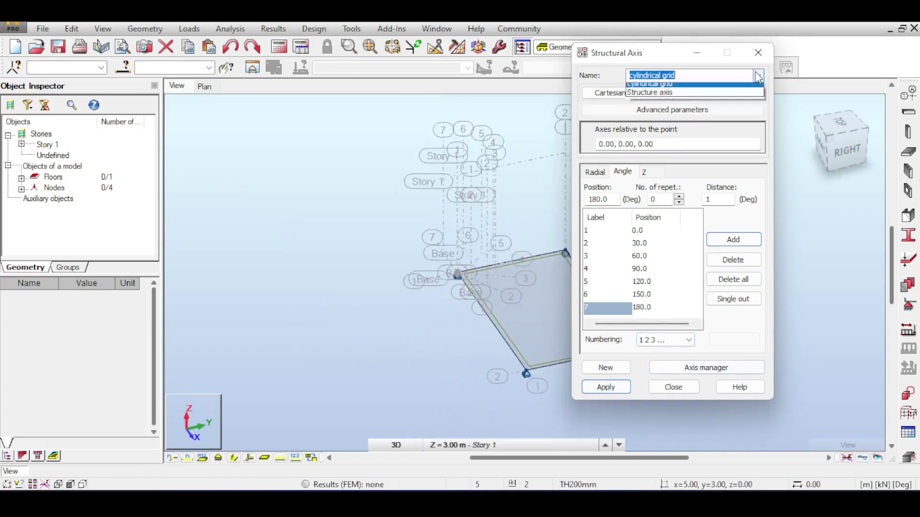
pyautogui.click(709, 97)
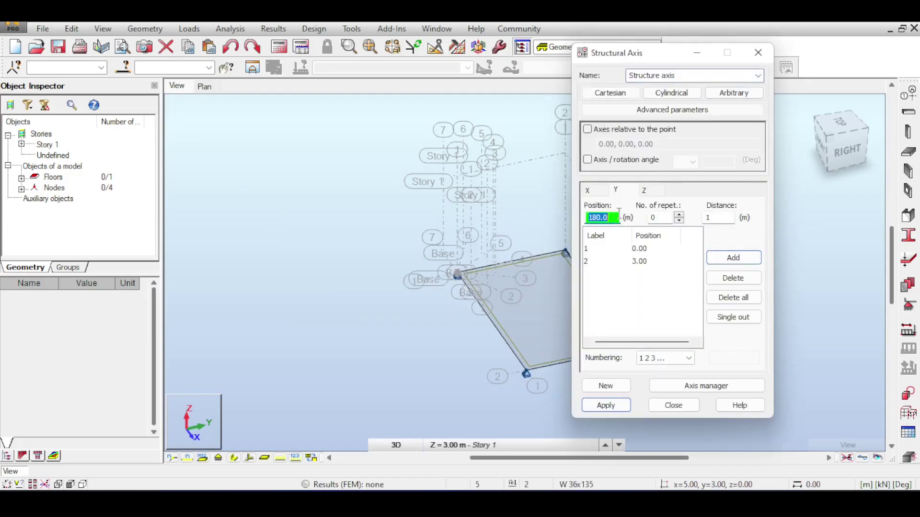
pyautogui.press('Return')
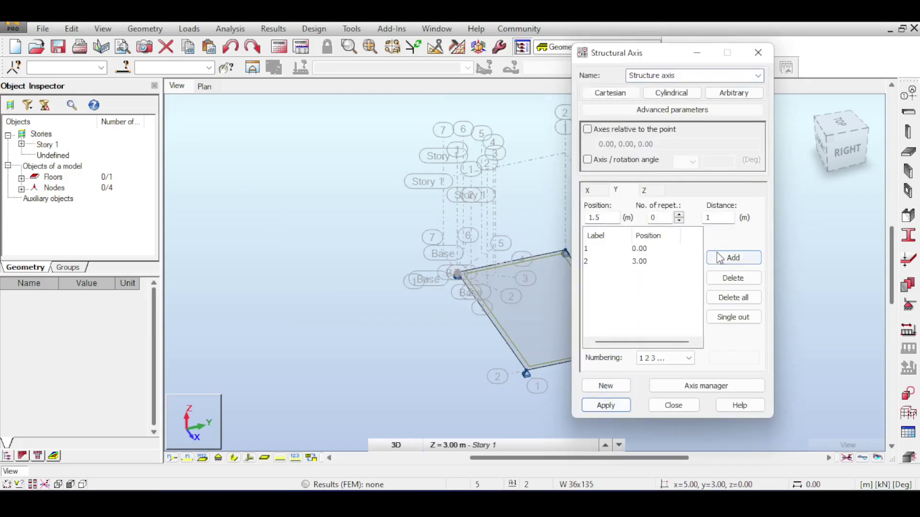
pyautogui.click(606, 405)
pyautogui.moveTo(405, 248); pyautogui.dragTo(262, 212, button='middle')
pyautogui.scroll(3, 404, 329)
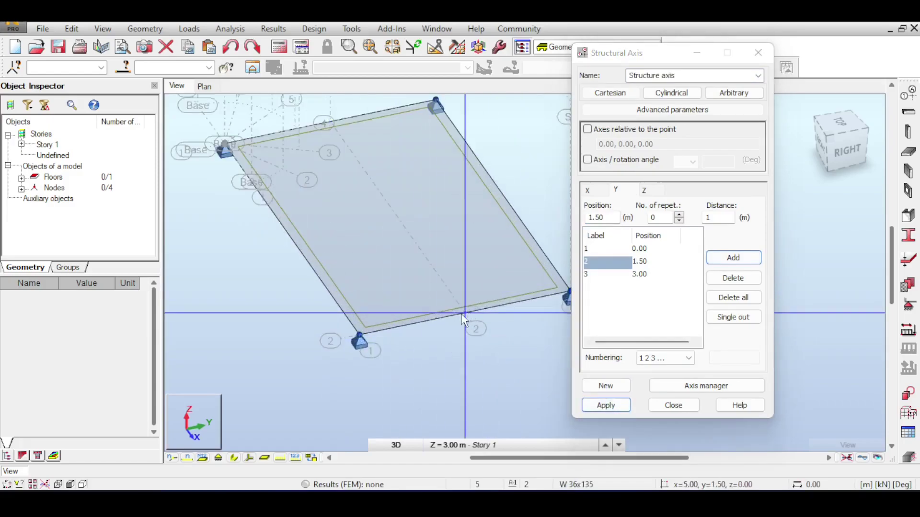
# - Set the cylindrical grid's reference point to the slab edge midpoint at 5.00, 1.50, 0.00 and apply it
pyautogui.click(757, 75)
pyautogui.click(732, 89)
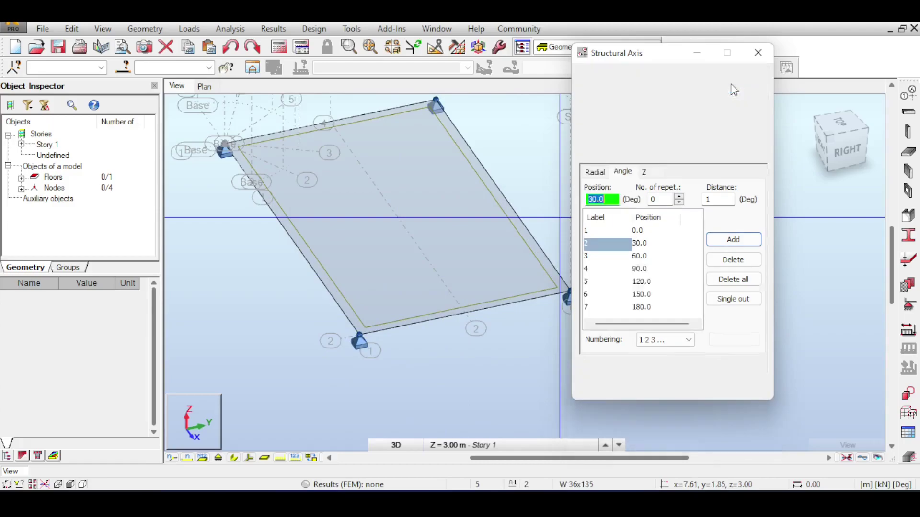
pyautogui.click(645, 144)
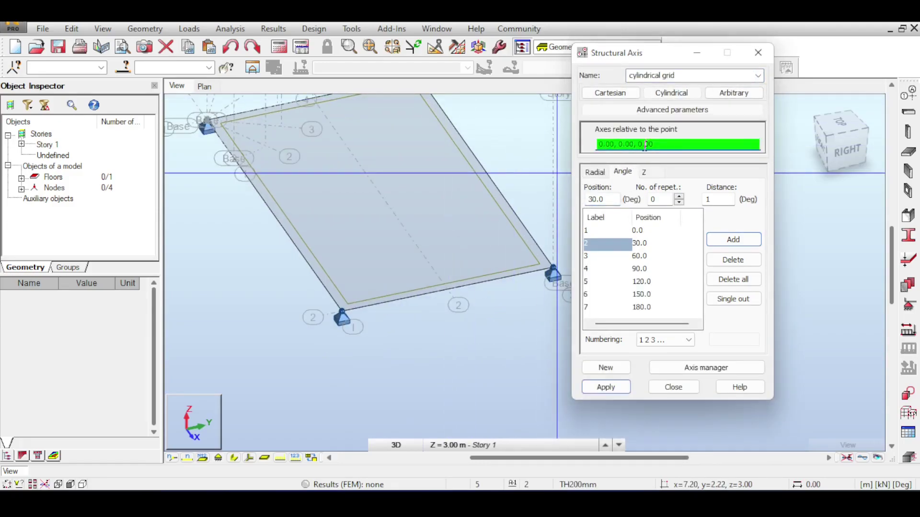
pyautogui.click(457, 292)
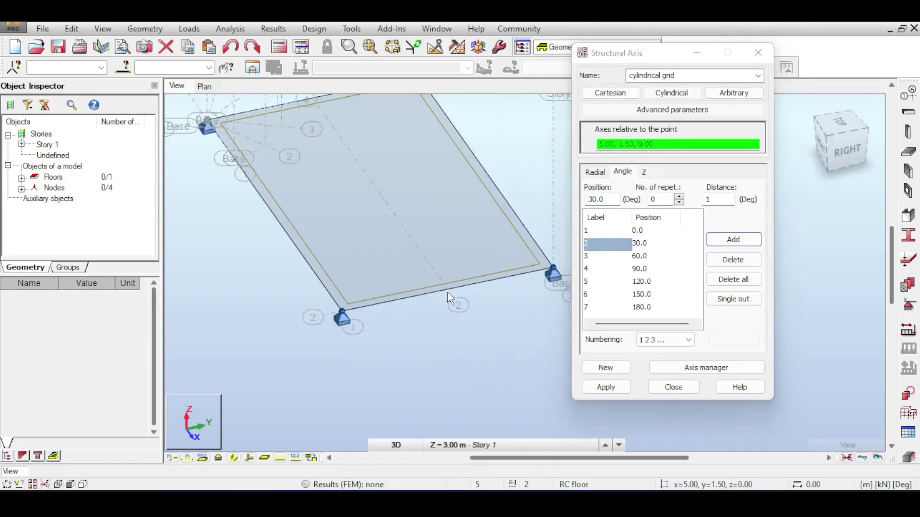
pyautogui.click(599, 388)
pyautogui.scroll(6, 464, 254)
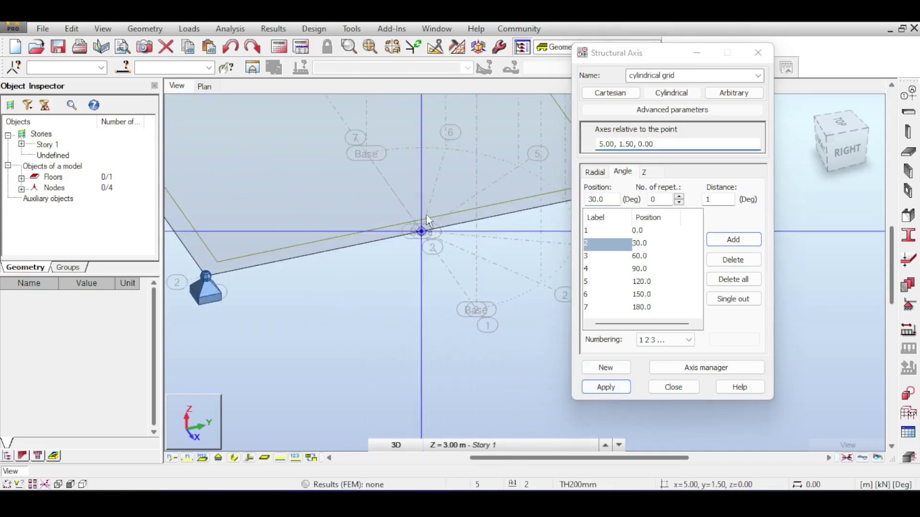
# - Delete all existing angular axes from the cylindrical grid
pyautogui.click(843, 133)
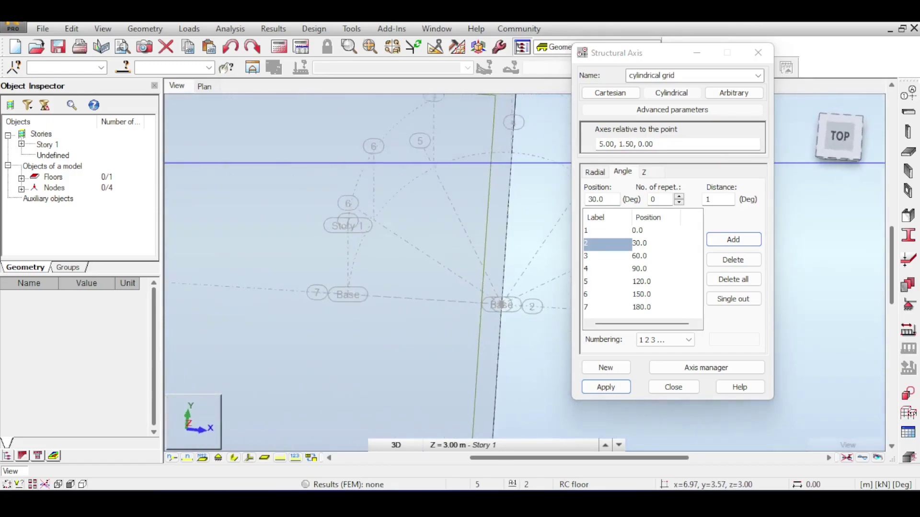
pyautogui.moveTo(362, 261); pyautogui.dragTo(304, 185, button='middle')
pyautogui.scroll(-2, 364, 185)
pyautogui.moveTo(371, 185); pyautogui.dragTo(371, 247, button='middle')
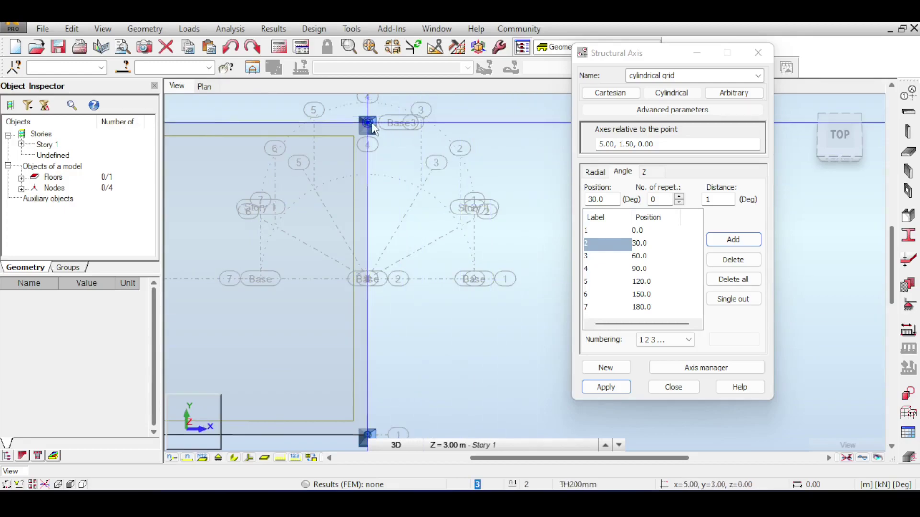
pyautogui.click(733, 279)
# - Add angular axes starting at -90 degrees with 6 repetitions at 30-degree spacing and apply the cylindrical grid
pyautogui.doubleClick(602, 199)
pyautogui.write('-90')
pyautogui.press('Return')
pyautogui.write('60')
pyautogui.press('Return')
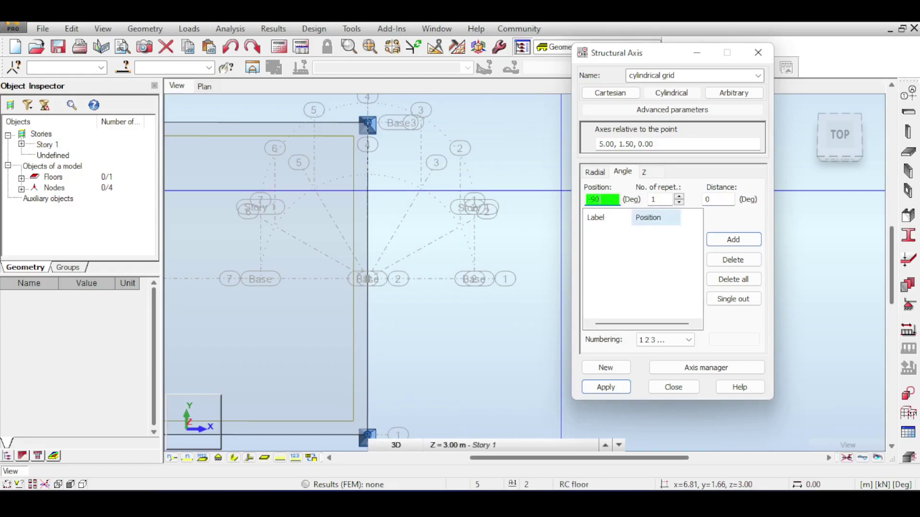
pyautogui.click(660, 200)
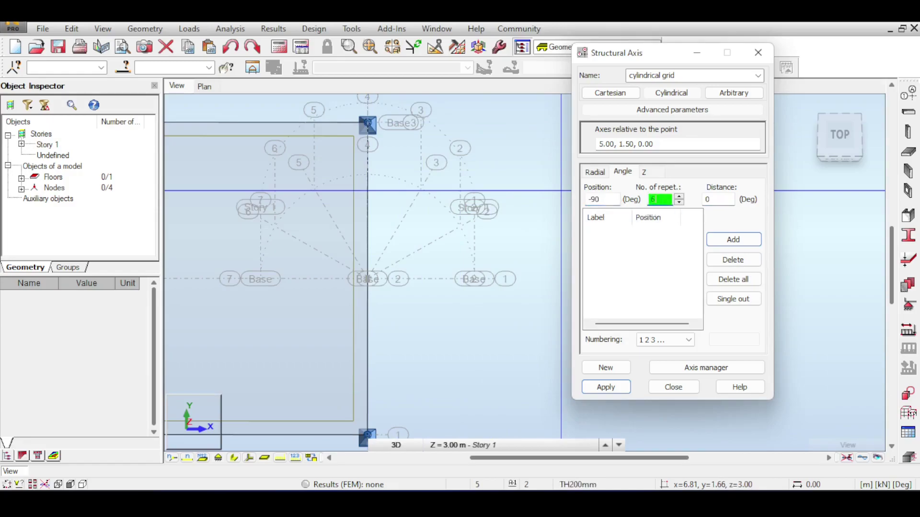
pyautogui.click(725, 200)
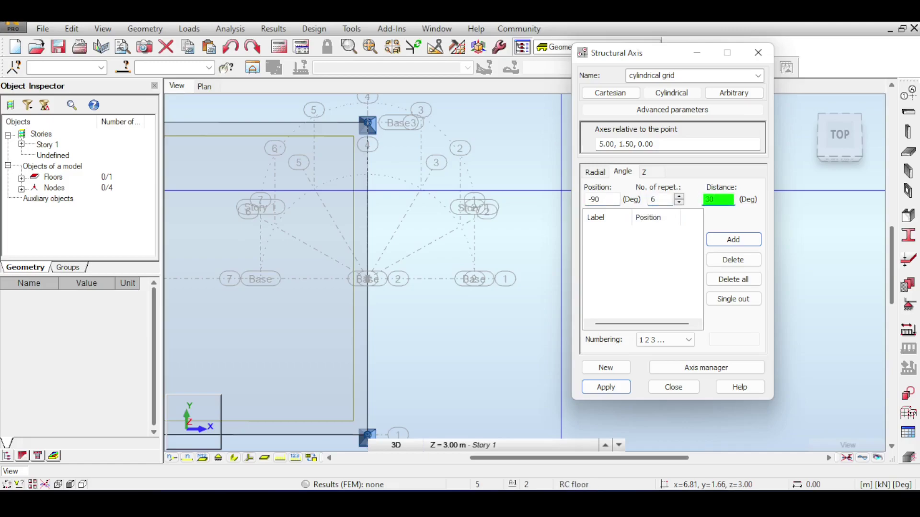
pyautogui.click(733, 239)
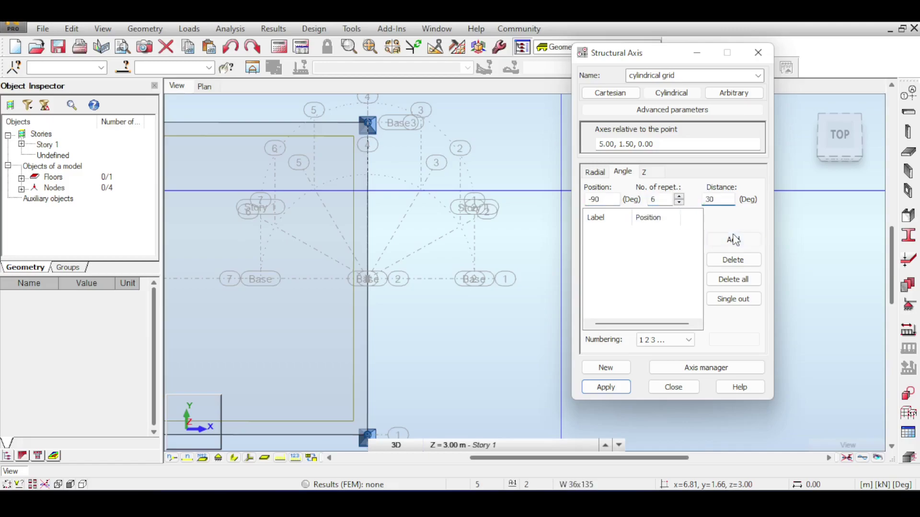
pyautogui.click(643, 232)
pyautogui.click(635, 244)
pyautogui.click(620, 271)
pyautogui.click(625, 296)
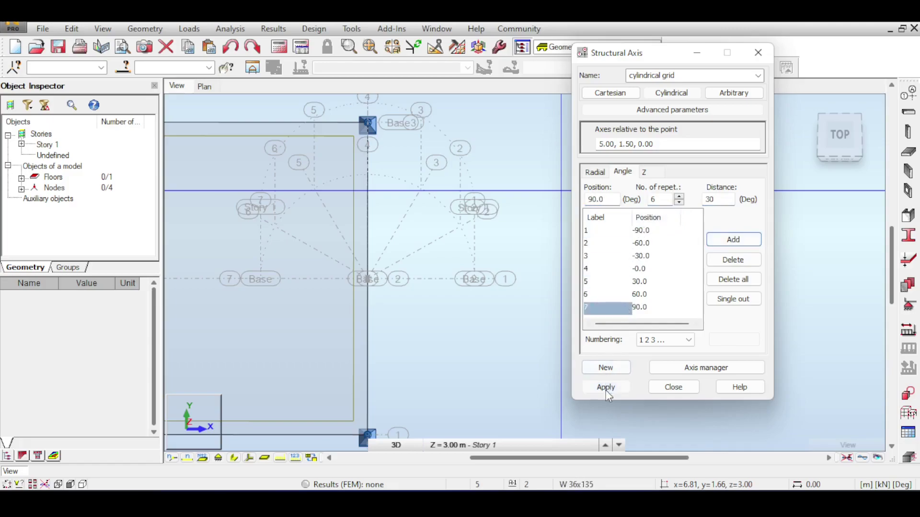
pyautogui.click(606, 388)
# - Examine the cylindrical grid's placement along the slab's short edge and close the structural axis definition
pyautogui.scroll(2, 434, 180)
pyautogui.moveTo(429, 175); pyautogui.dragTo(371, 150, button='middle')
pyautogui.moveTo(836, 126); pyautogui.dragTo(805, 120)
pyautogui.moveTo(500, 183); pyautogui.dragTo(381, 167, button='middle')
pyautogui.scroll(-3, 382, 166)
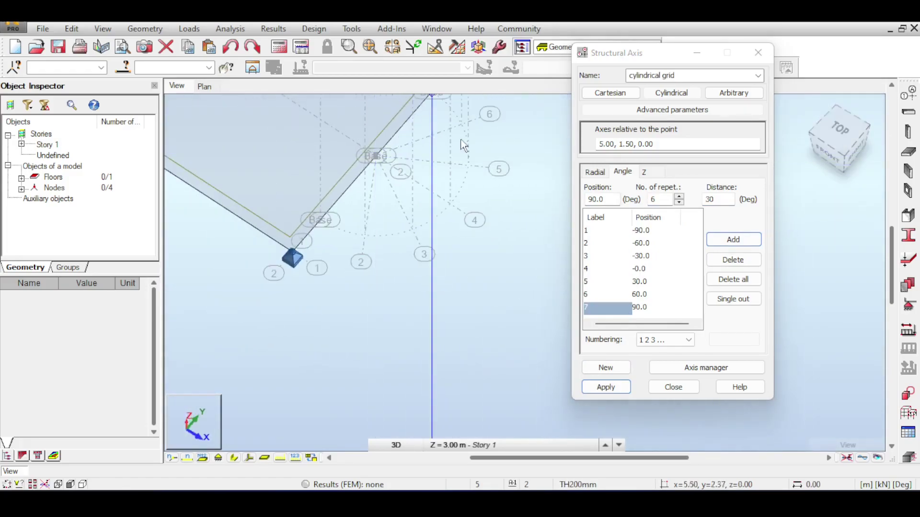
pyautogui.moveTo(463, 145); pyautogui.dragTo(445, 209, button='middle')
pyautogui.click(661, 387)
pyautogui.moveTo(477, 174); pyautogui.dragTo(590, 179, button='middle')
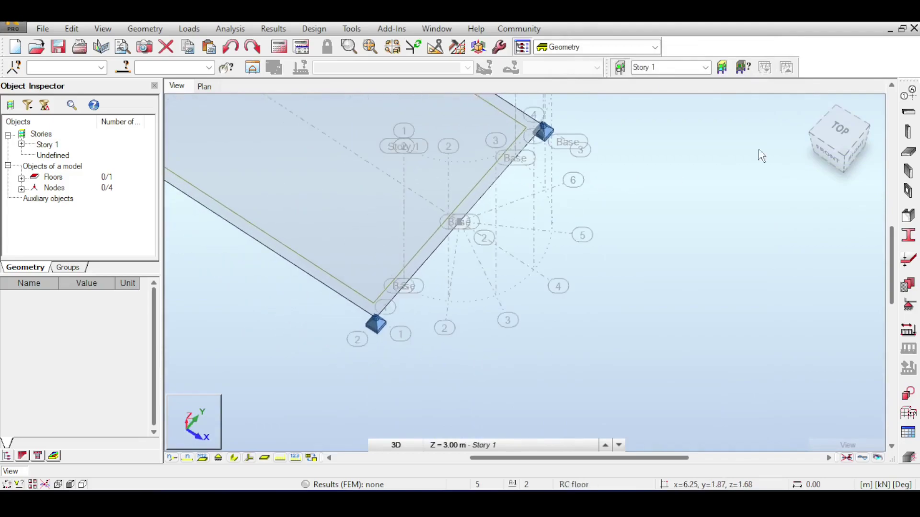
pyautogui.moveTo(833, 130); pyautogui.dragTo(855, 132)
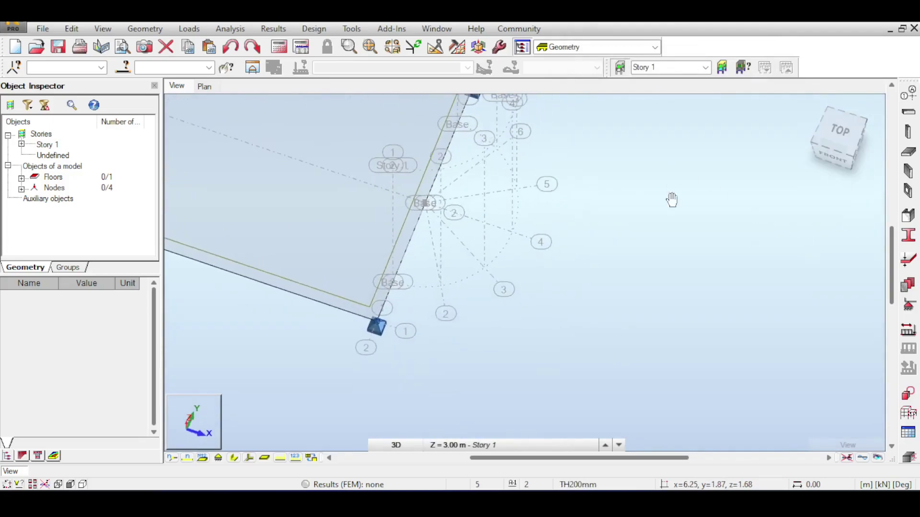
# - Draw a TH200mm contour floor through the cylindrical grid's outer axis intersections, starting at 5.00, 0.50, 0.00 and closing along the slab's short edge
pyautogui.moveTo(672, 200); pyautogui.dragTo(676, 235, button='middle')
pyautogui.moveTo(829, 149); pyautogui.dragTo(855, 149)
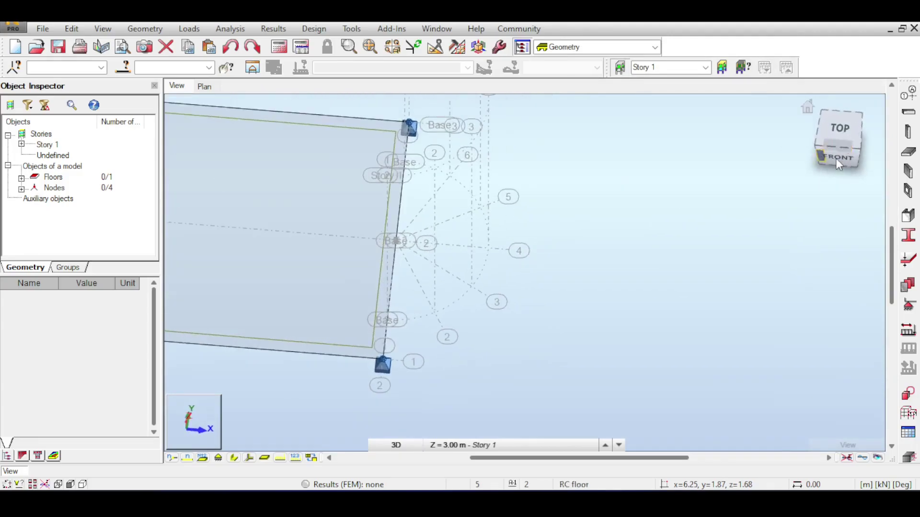
pyautogui.click(908, 152)
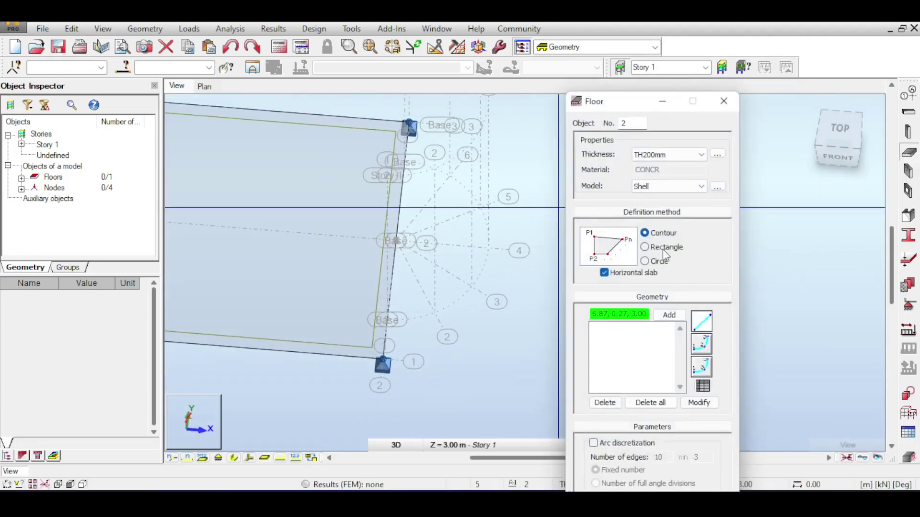
pyautogui.click(632, 427)
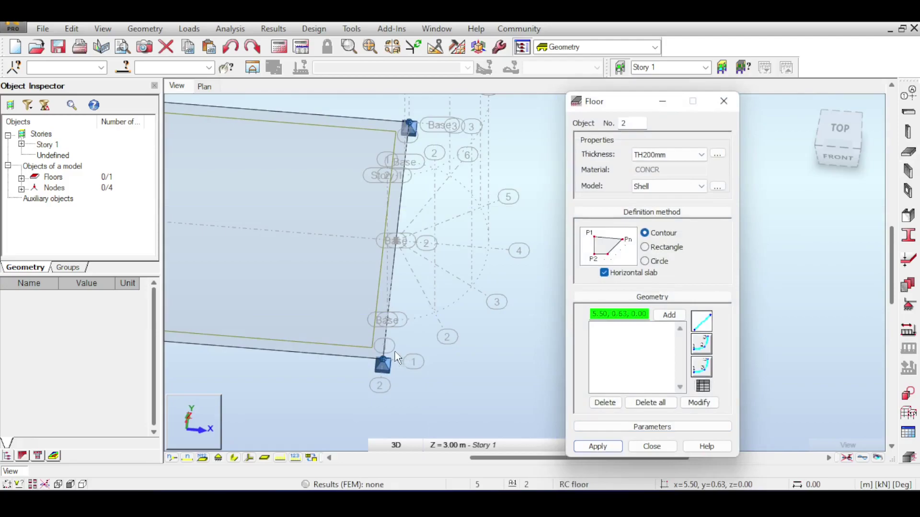
pyautogui.click(393, 241)
pyautogui.scroll(3, 390, 229)
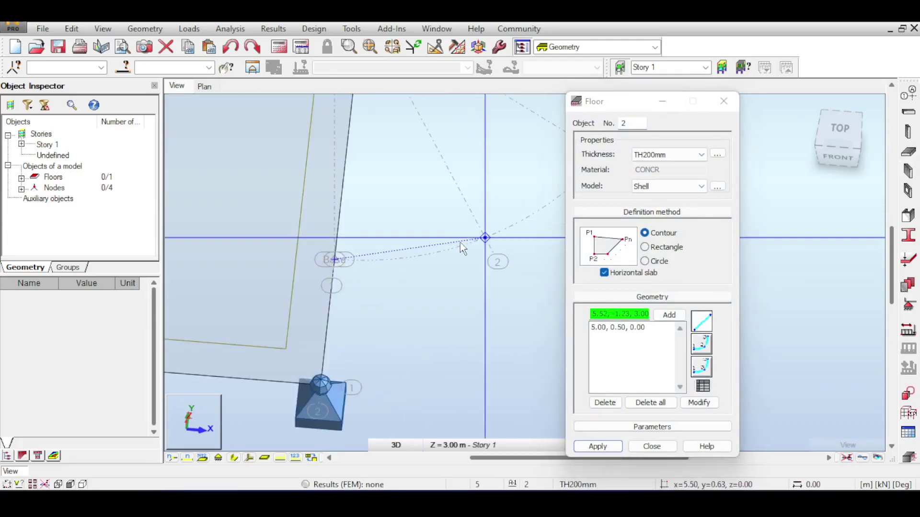
pyautogui.click(485, 238)
pyautogui.moveTo(485, 237); pyautogui.dragTo(263, 319, button='middle')
pyautogui.click(379, 235)
pyautogui.moveTo(393, 173); pyautogui.dragTo(382, 307, button='middle')
pyautogui.click(423, 244)
pyautogui.moveTo(422, 186); pyautogui.dragTo(487, 306, button='middle')
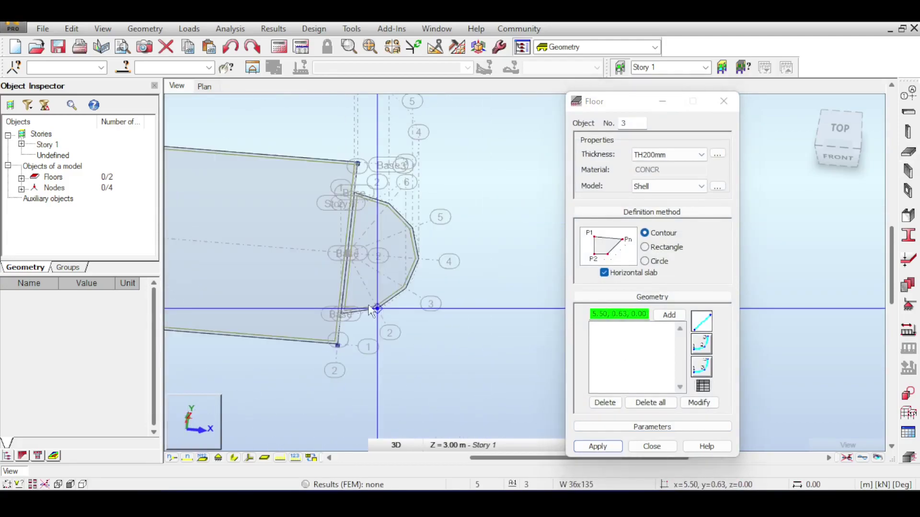
pyautogui.scroll(3, 412, 240)
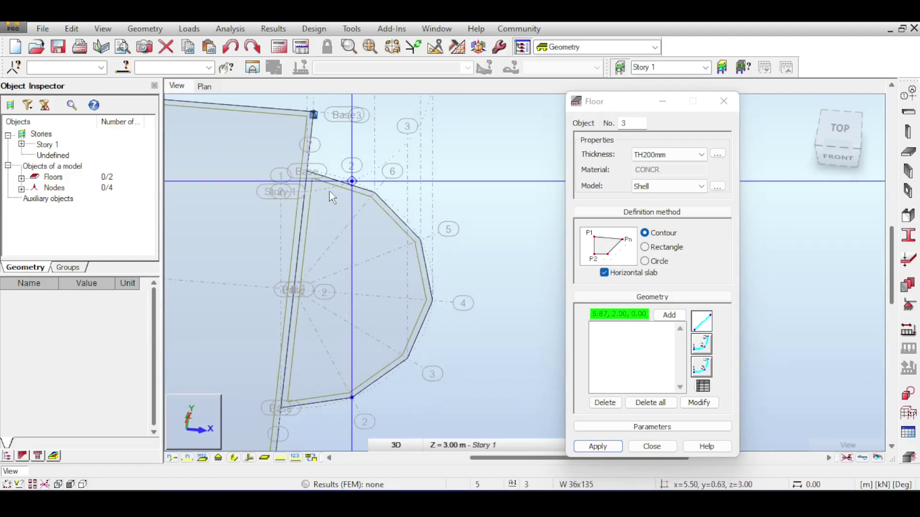
pyautogui.click(652, 447)
# - Start defining beams of type RC beam and add a rectangular section with b 250 mm and h 450 mm
pyautogui.scroll(-2, 522, 204)
pyautogui.moveTo(525, 204); pyautogui.dragTo(601, 192, button='middle')
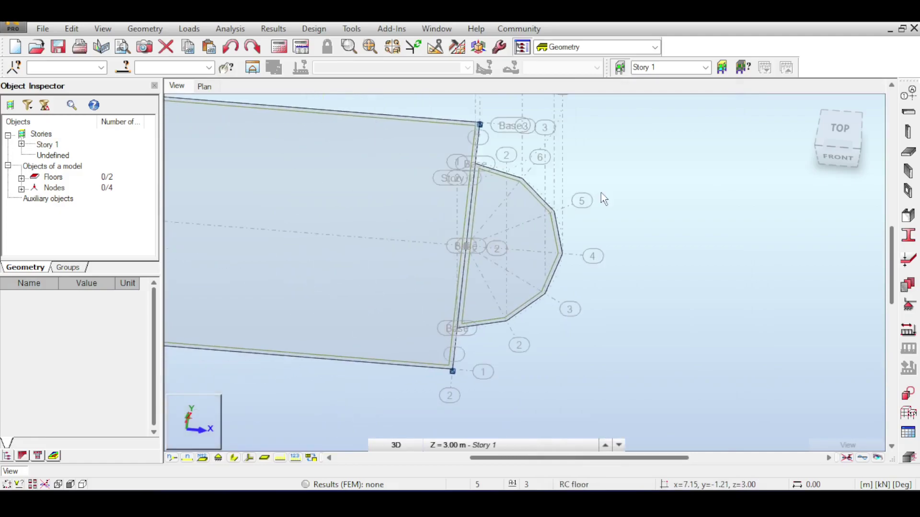
pyautogui.moveTo(667, 178); pyautogui.dragTo(691, 189, button='middle')
pyautogui.click(908, 114)
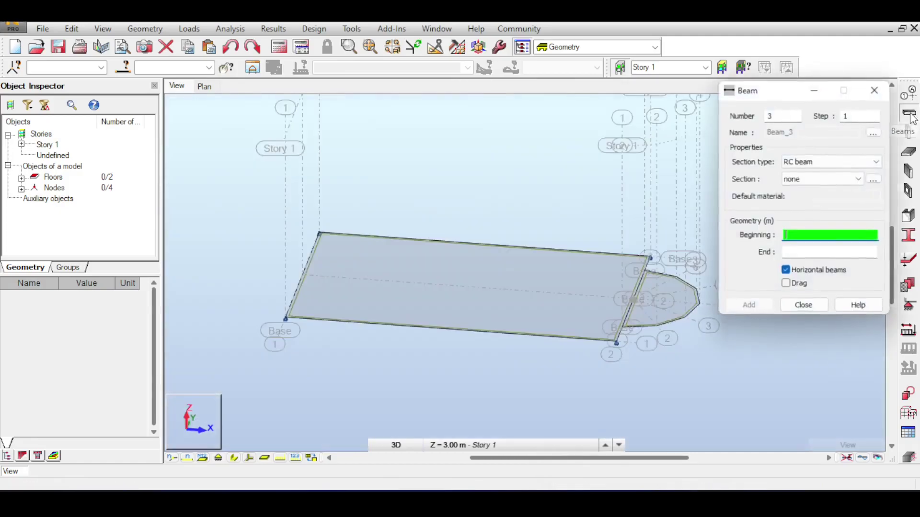
pyautogui.click(810, 162)
pyautogui.click(806, 163)
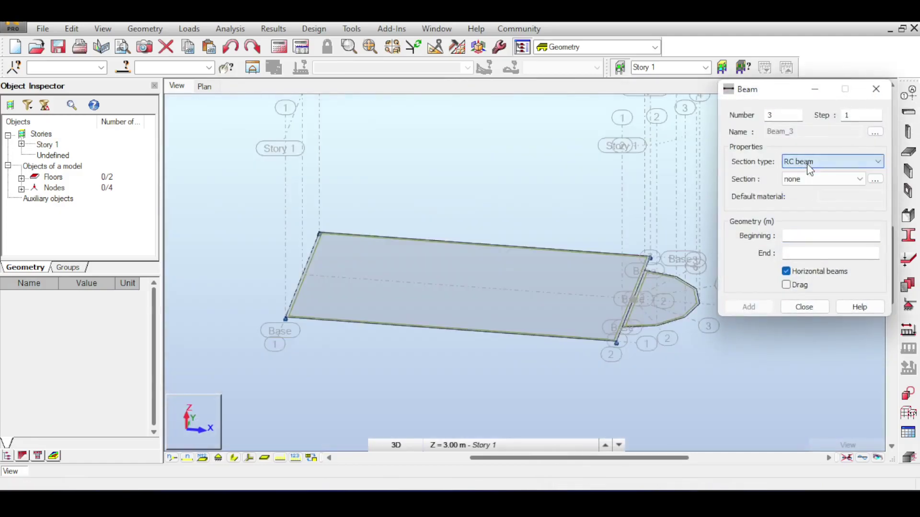
pyautogui.click(874, 180)
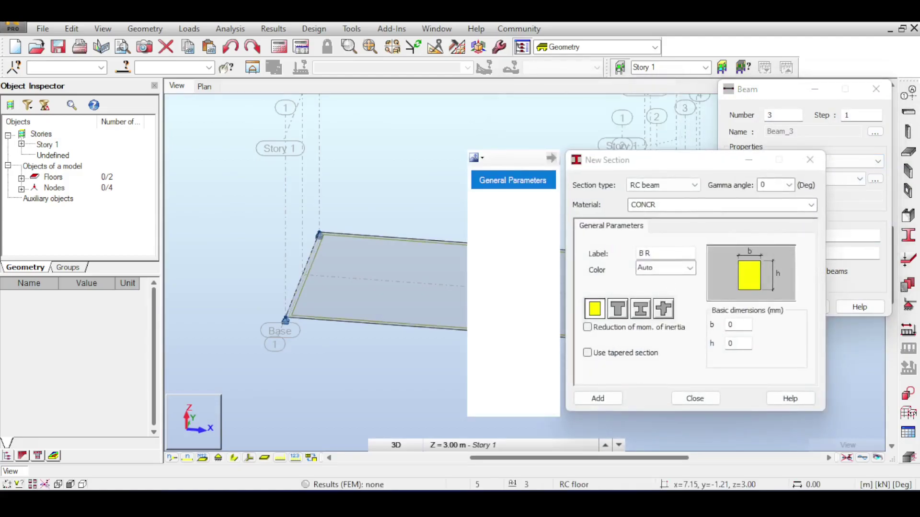
pyautogui.write('250x450')
pyautogui.click(597, 398)
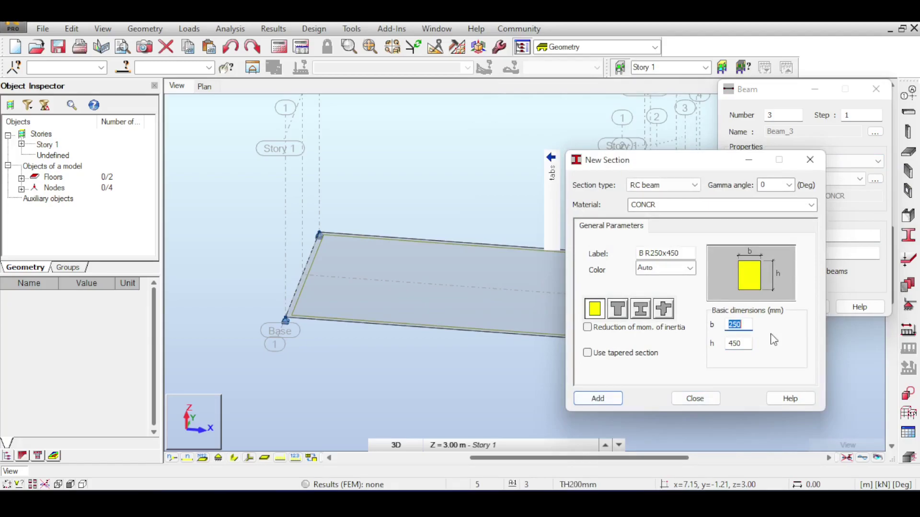
# - Add a second rectangular RC beam section with b 250 mm and h 300 mm and close the section definition
pyautogui.write('250x')
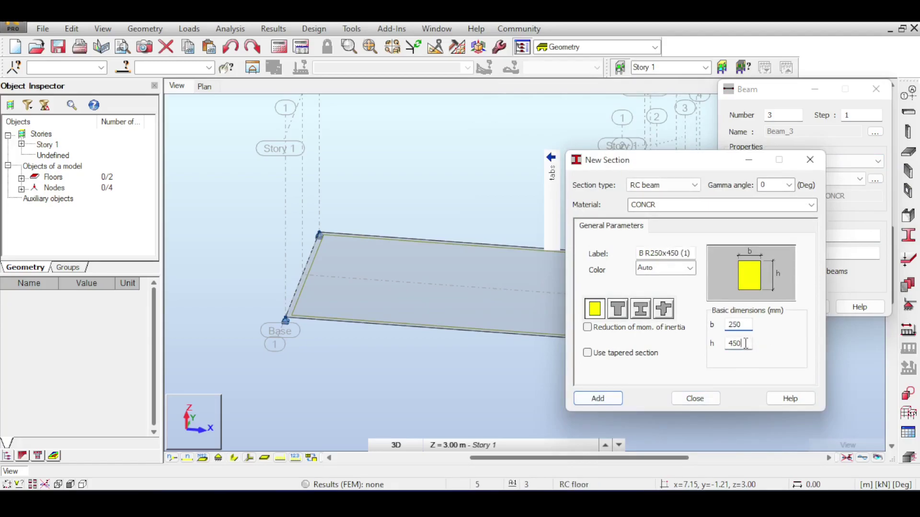
pyautogui.write('300')
pyautogui.click(605, 400)
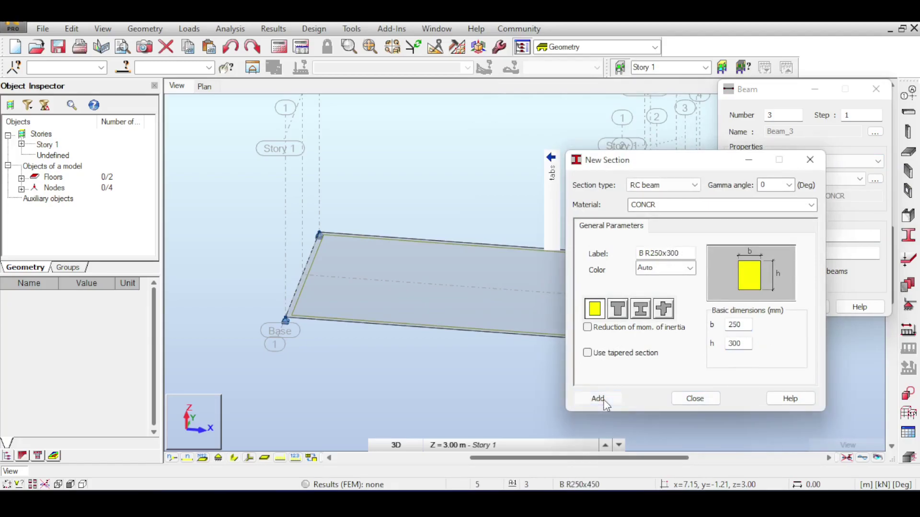
pyautogui.click(695, 398)
# - Place B R250x450 beams along both 5 m edges of the rectangular slab, from corner to corner
pyautogui.click(811, 183)
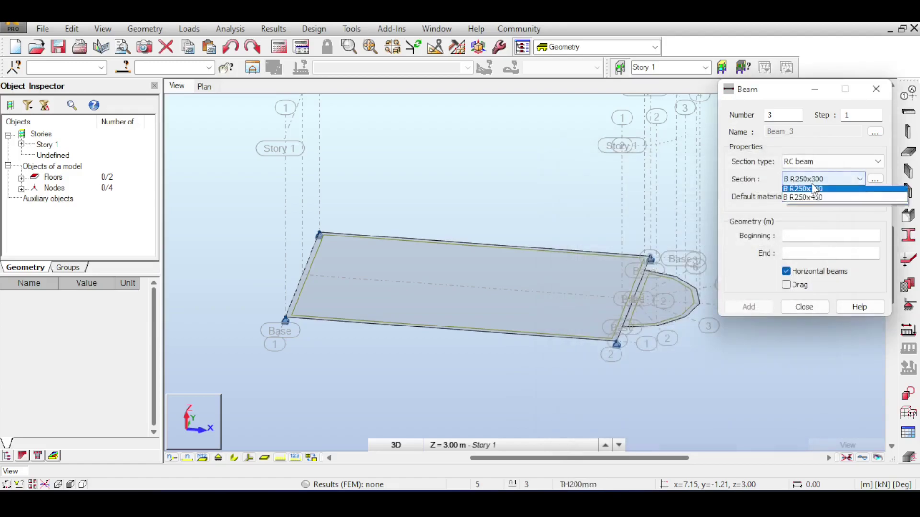
pyautogui.click(808, 201)
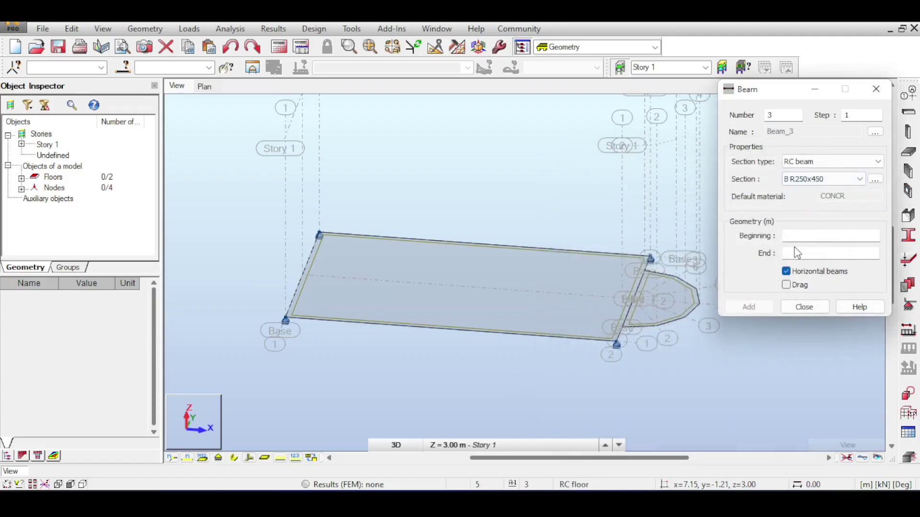
pyautogui.click(802, 239)
pyautogui.click(319, 235)
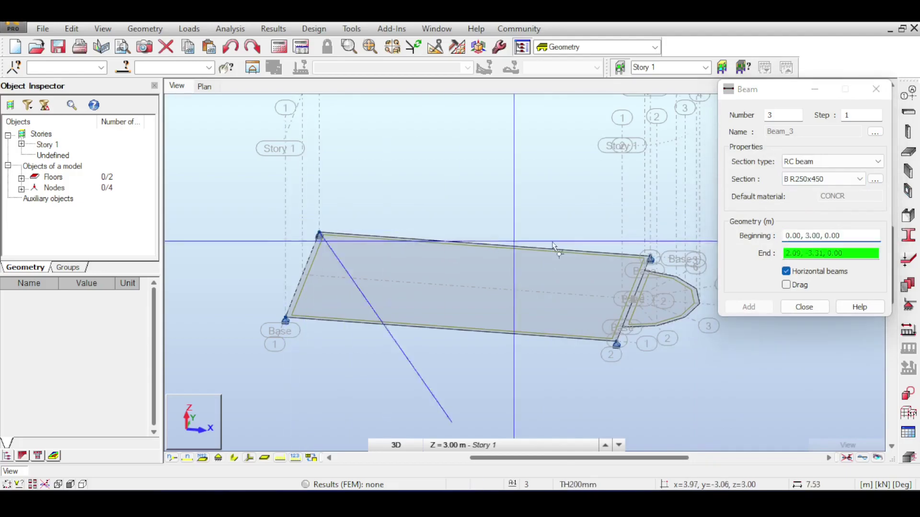
pyautogui.click(650, 259)
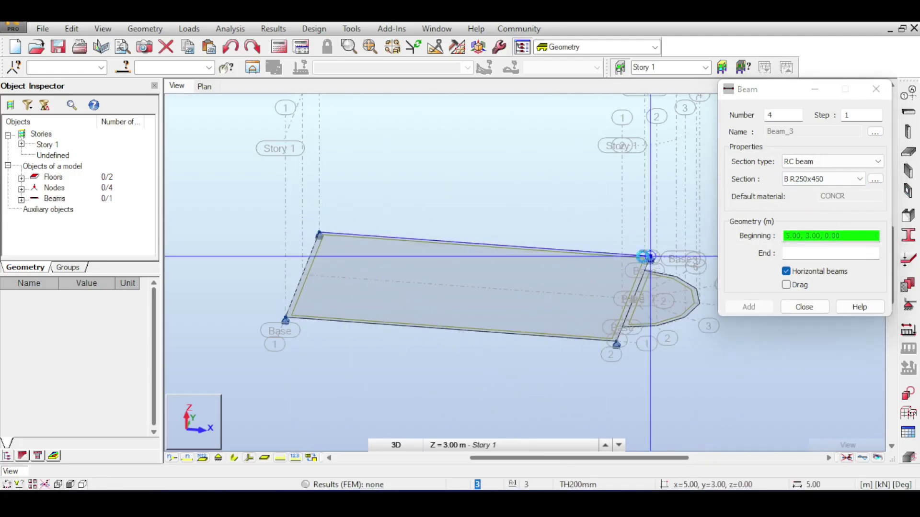
pyautogui.click(285, 318)
pyautogui.click(617, 344)
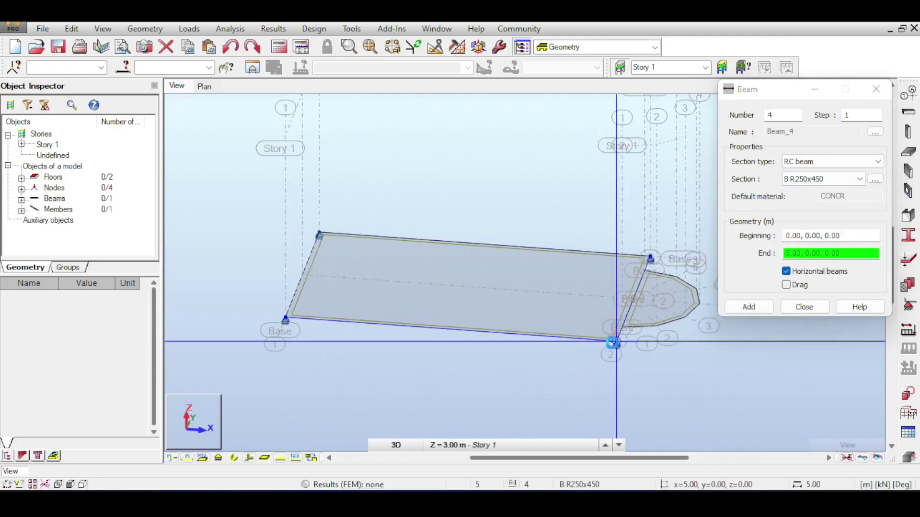
# - Switch to section B R250x300 and place beams along both 3 m edges of the rectangular slab
pyautogui.click(841, 180)
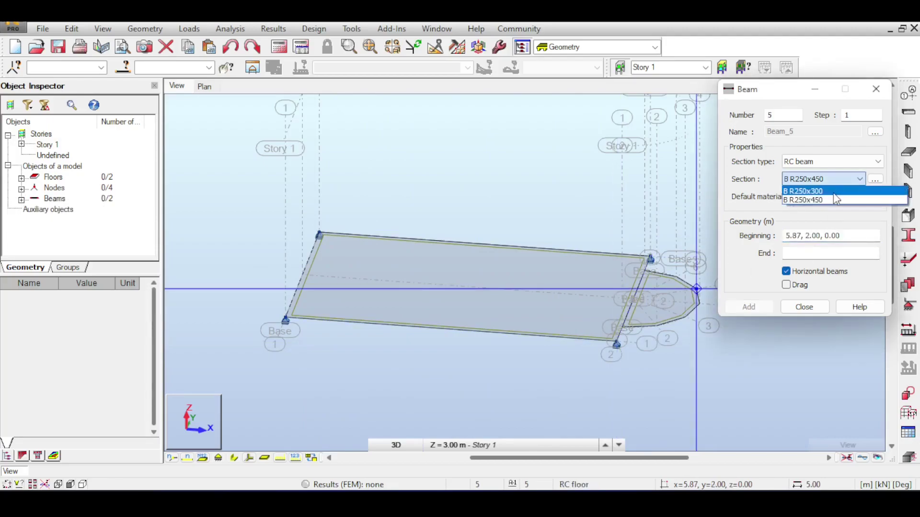
pyautogui.click(833, 192)
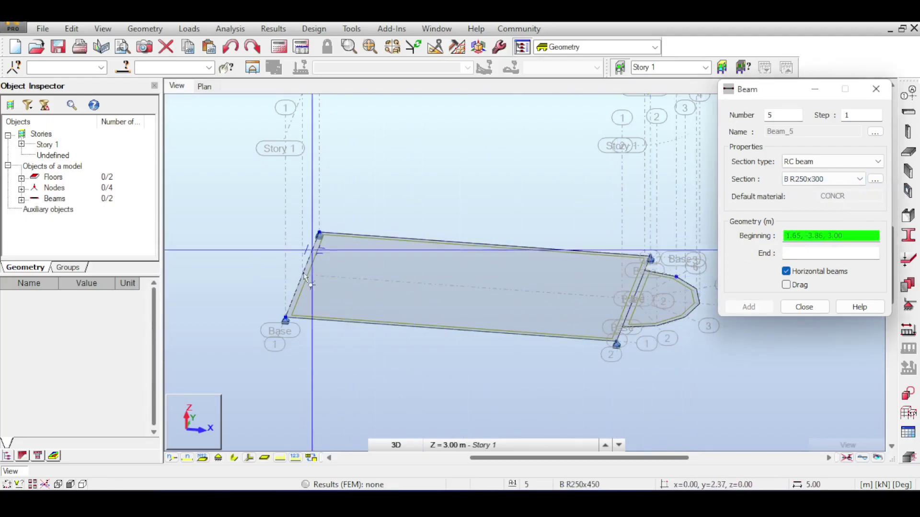
pyautogui.click(286, 317)
pyautogui.click(319, 234)
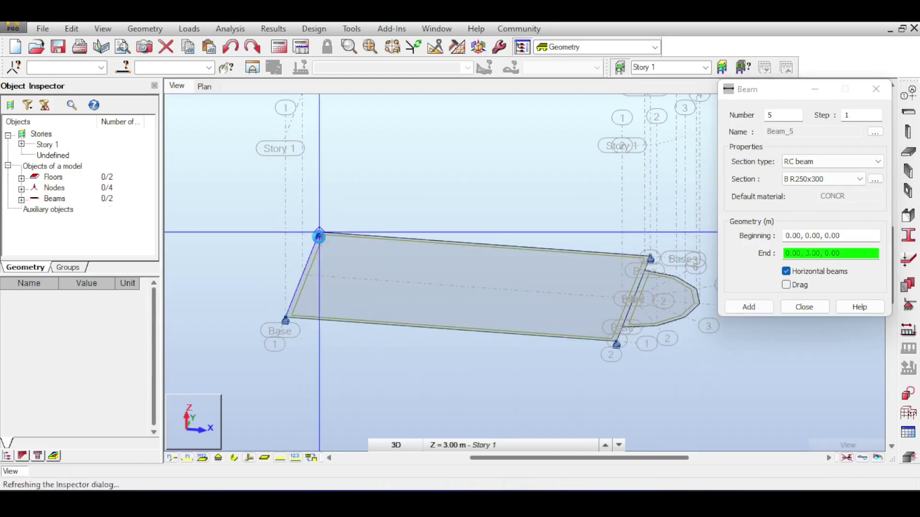
pyautogui.click(616, 343)
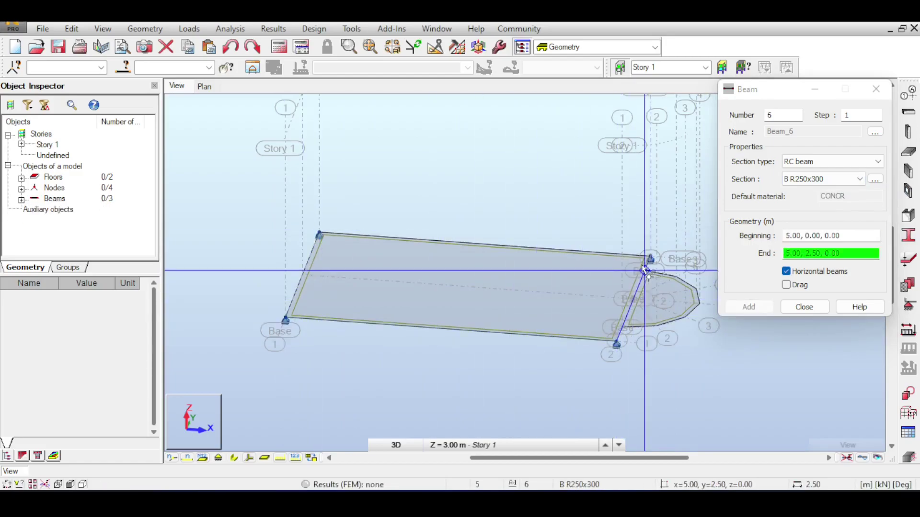
pyautogui.click(646, 271)
# - Draw a continuous chain of B R250x300 beams around the rounded slab's outer edge with Drag enabled, from 5.00, 0.50, 0.00 to 5.00, 2.50, 0.00
pyautogui.scroll(3, 709, 326)
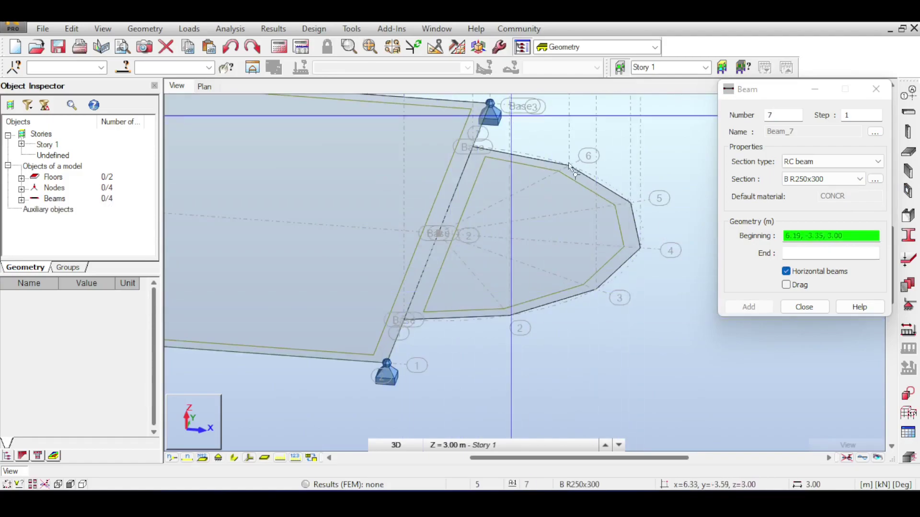
pyautogui.click(786, 285)
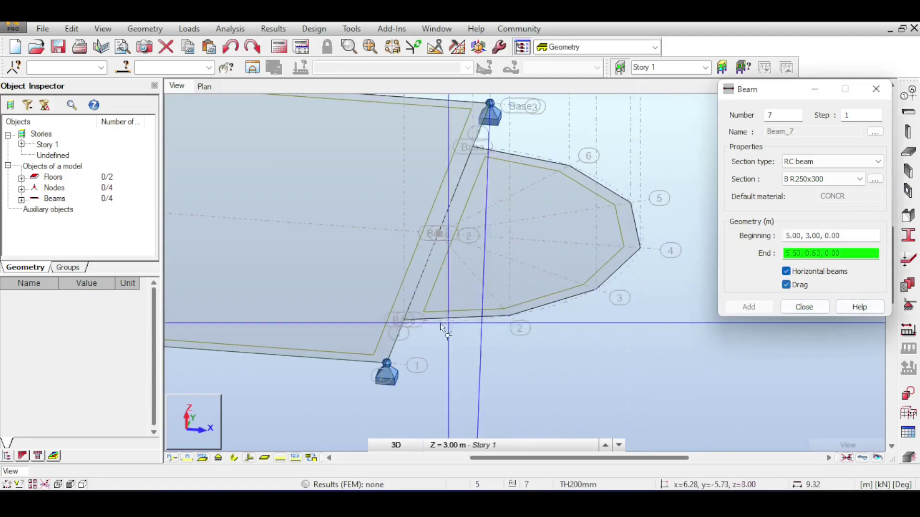
pyautogui.click(415, 326)
pyautogui.click(521, 330)
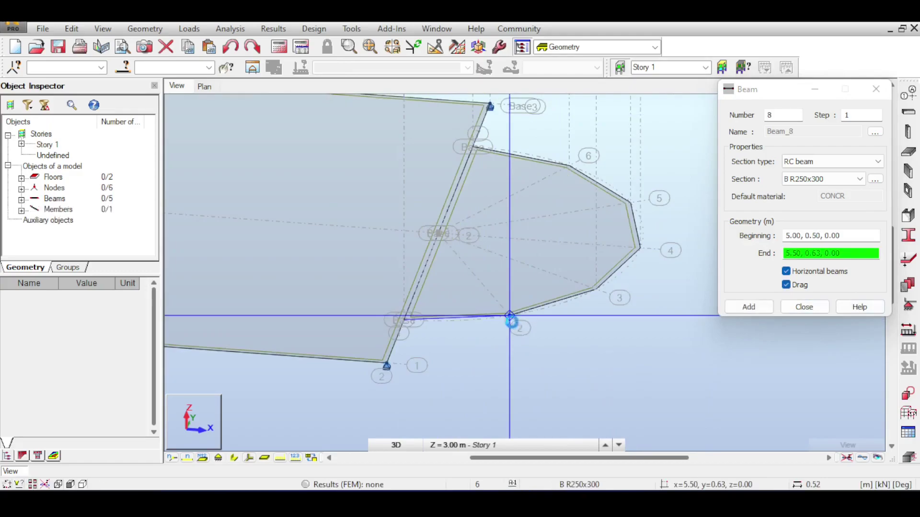
pyautogui.click(638, 249)
pyautogui.click(629, 210)
pyautogui.click(568, 166)
pyautogui.click(474, 147)
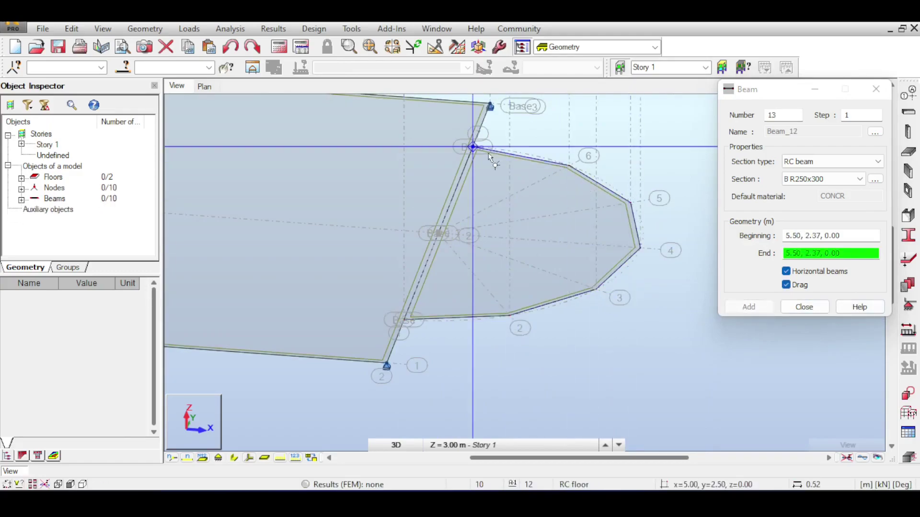
pyautogui.click(791, 306)
# - Show the section shapes to examine the beams around both slabs, and hide the shapes again
pyautogui.scroll(-3, 665, 309)
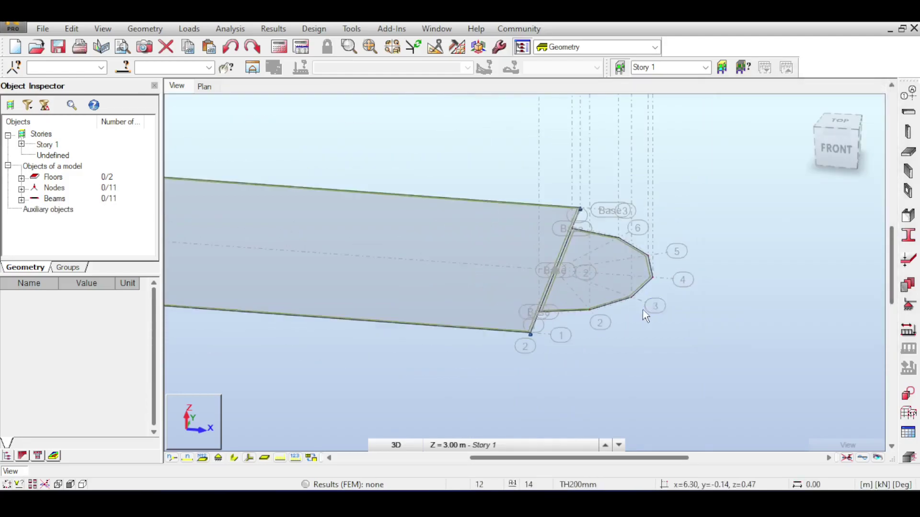
pyautogui.moveTo(643, 309); pyautogui.dragTo(739, 309, button='middle')
pyautogui.click(237, 456)
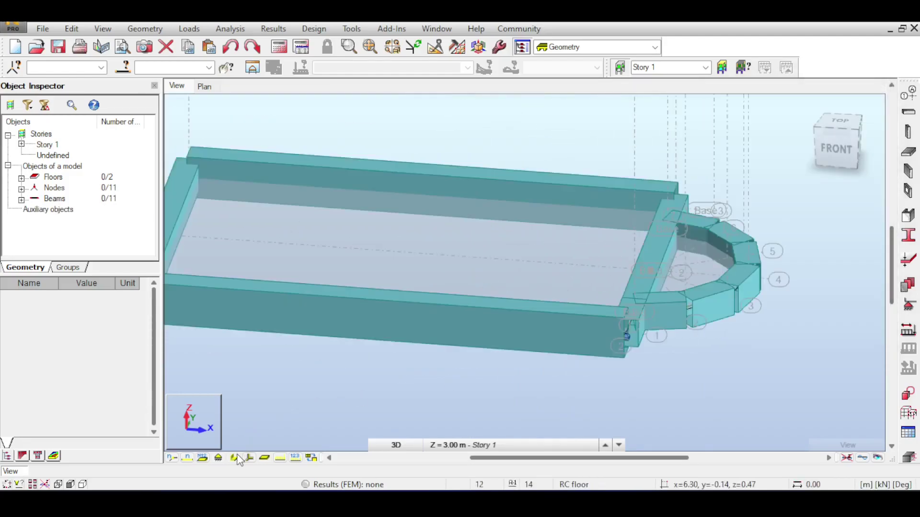
pyautogui.scroll(-1, 342, 370)
pyautogui.moveTo(455, 262); pyautogui.dragTo(536, 252, button='middle')
pyautogui.click(234, 458)
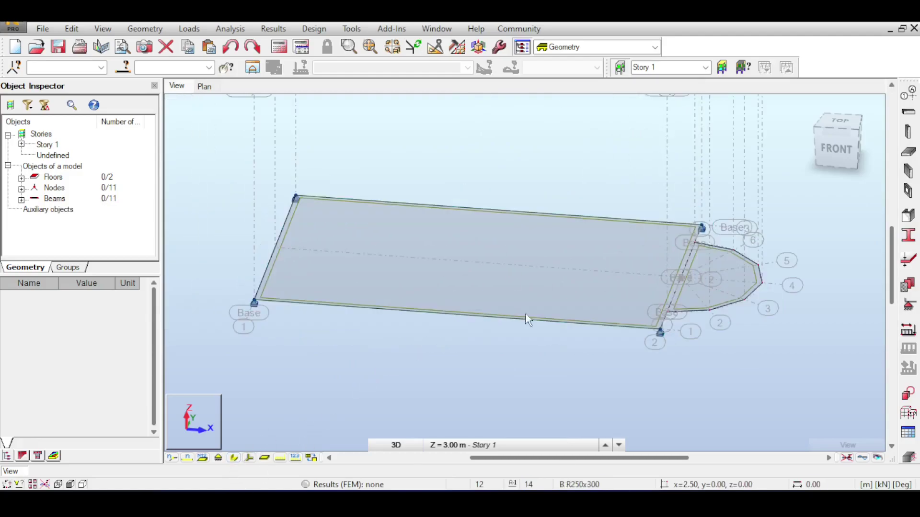
pyautogui.keyDown('shift'); pyautogui.moveTo(599, 282); pyautogui.dragTo(535, 288, button='middle'); pyautogui.keyUp('shift')
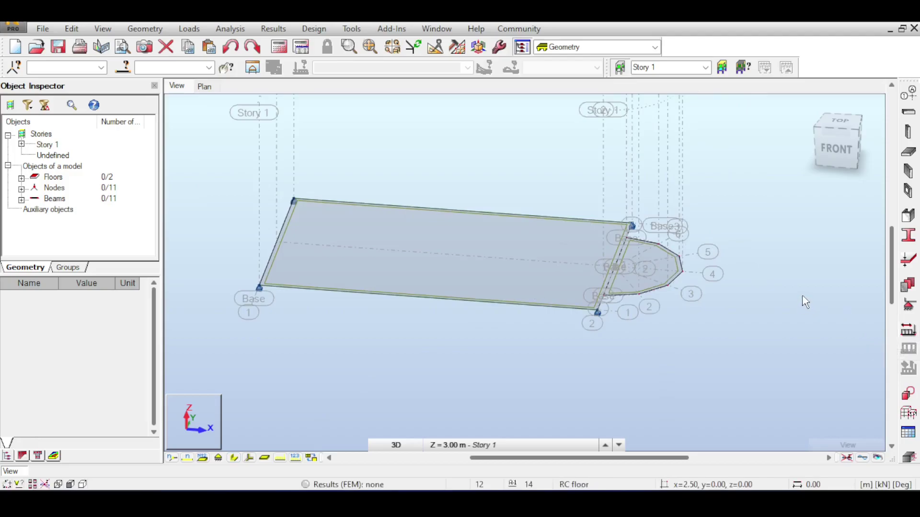
# - Add a load case DL1 of nature dead to the load types
pyautogui.click(907, 366)
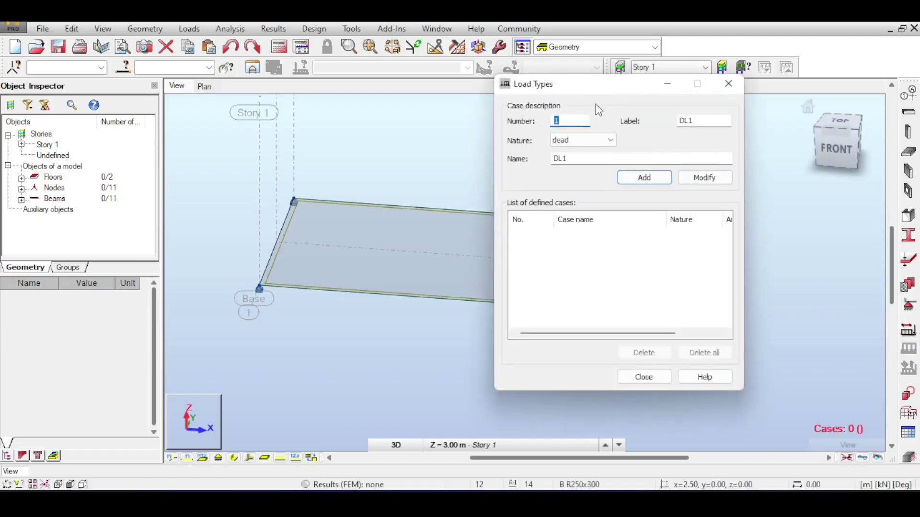
pyautogui.moveTo(588, 88); pyautogui.dragTo(671, 63)
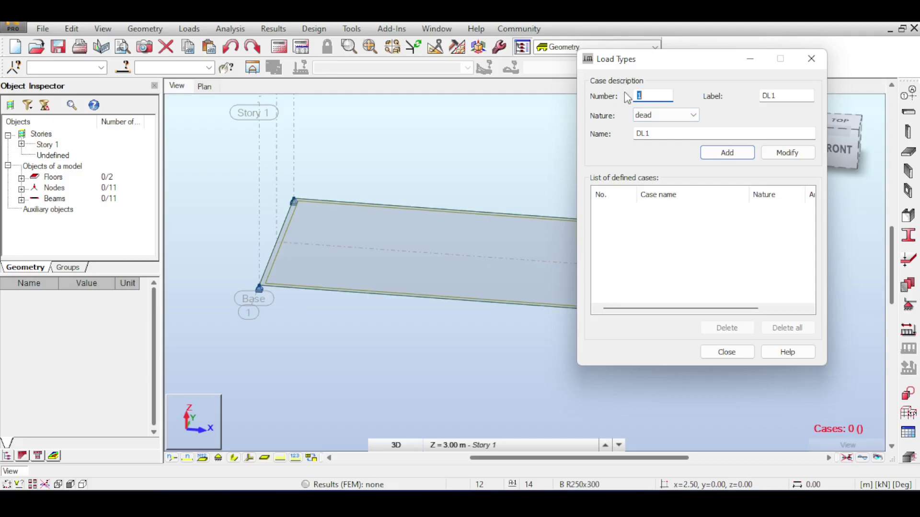
pyautogui.click(644, 115)
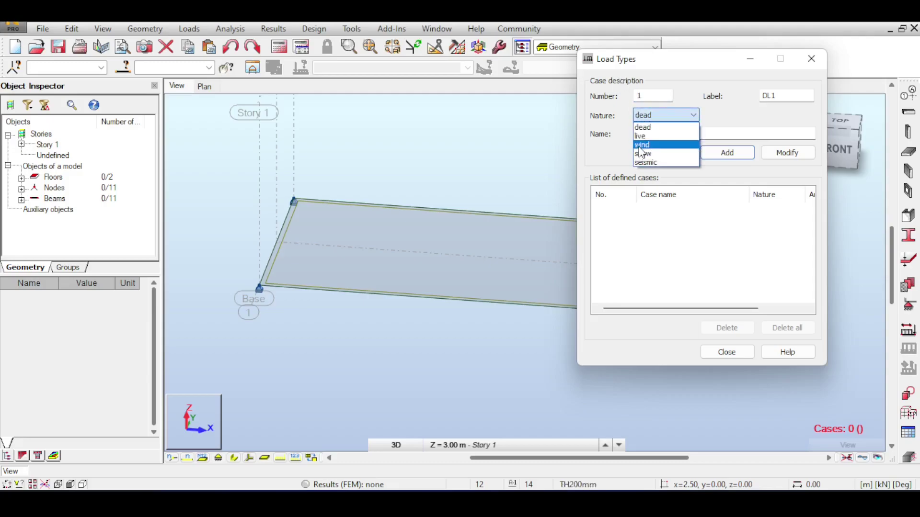
pyautogui.click(618, 150)
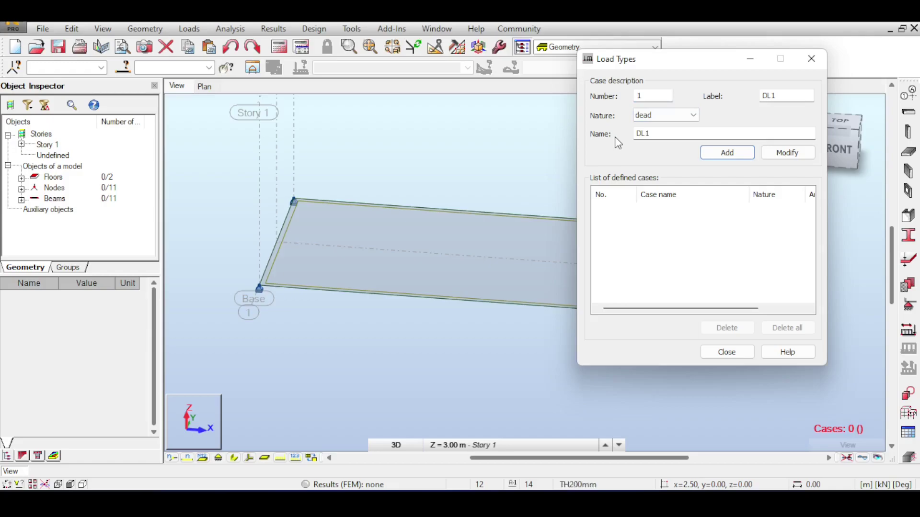
pyautogui.click(724, 155)
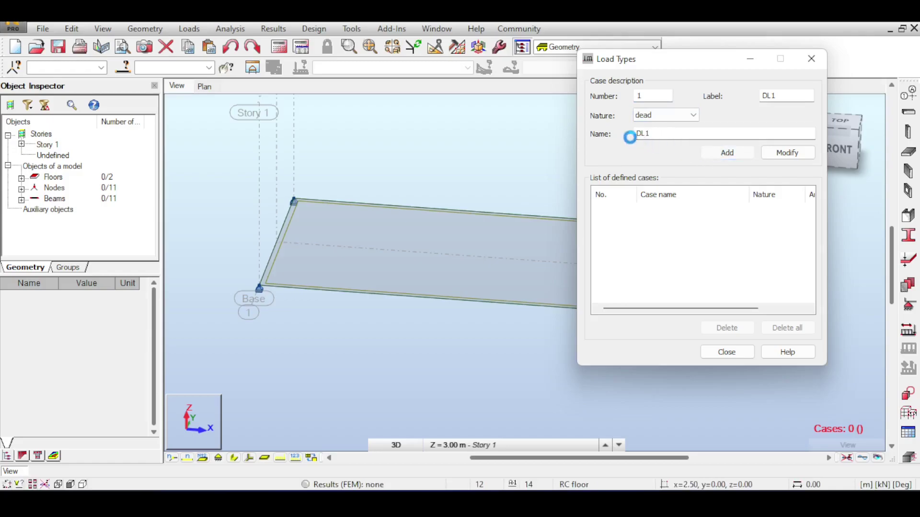
# - Add a load case LL1 of nature live to the load types and finish defining the cases
pyautogui.click(665, 115)
pyautogui.click(642, 133)
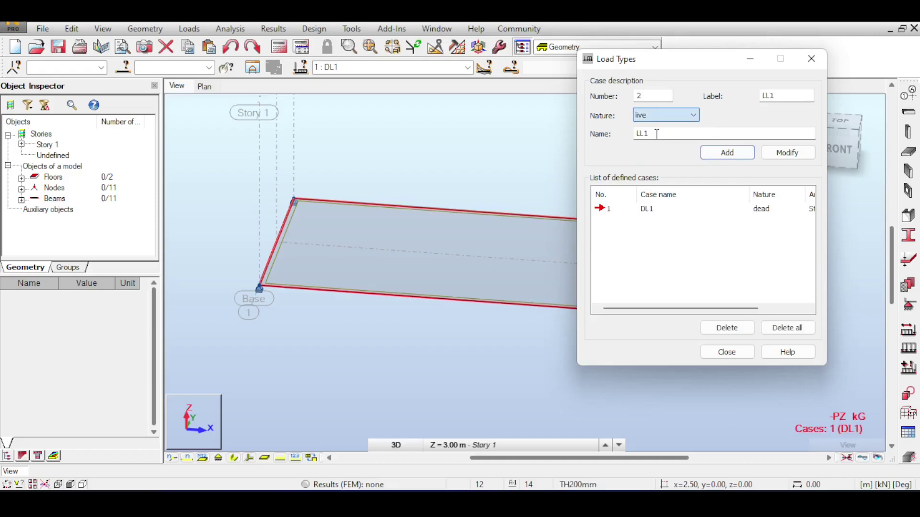
pyautogui.click(726, 152)
pyautogui.click(727, 352)
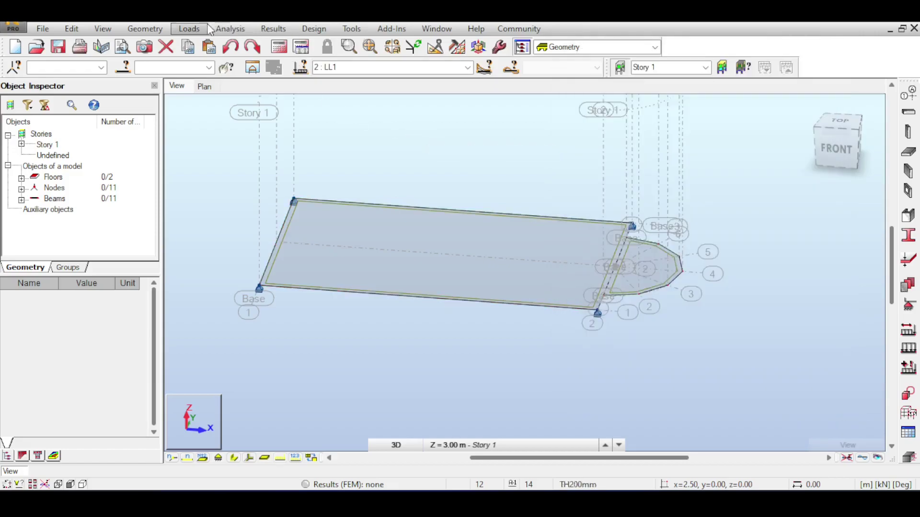
pyautogui.click(190, 29)
pyautogui.click(218, 101)
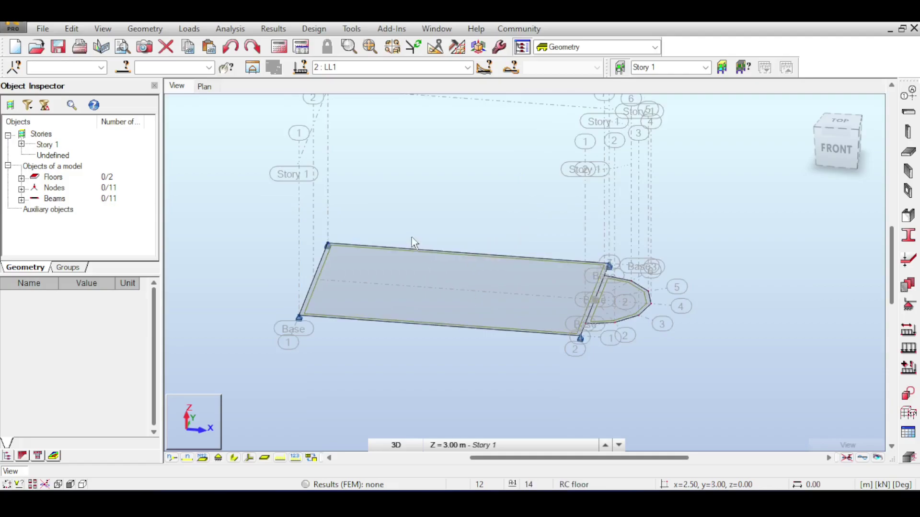
pyautogui.moveTo(412, 243); pyautogui.dragTo(381, 206, button='middle')
pyautogui.moveTo(670, 211); pyautogui.dragTo(498, 308)
pyautogui.click(538, 152)
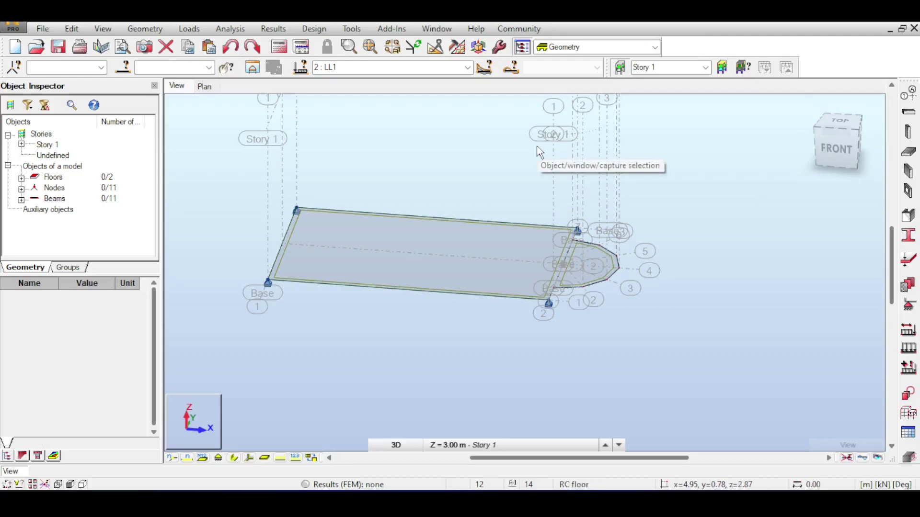
pyautogui.click(904, 348)
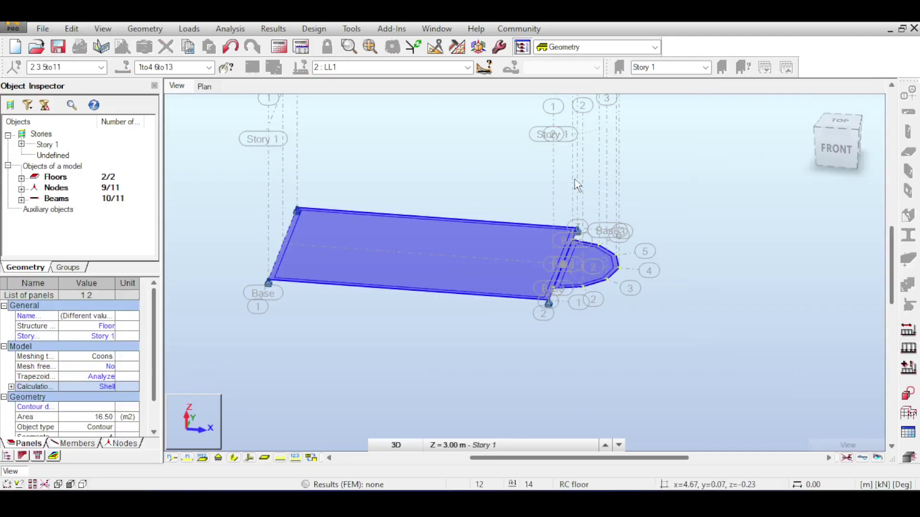
pyautogui.click(741, 213)
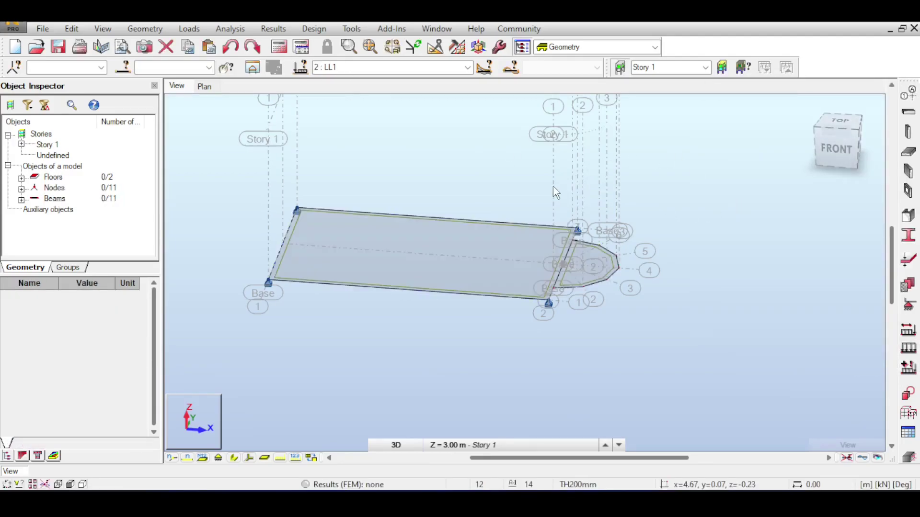
pyautogui.moveTo(498, 177); pyautogui.dragTo(539, 168, button='middle')
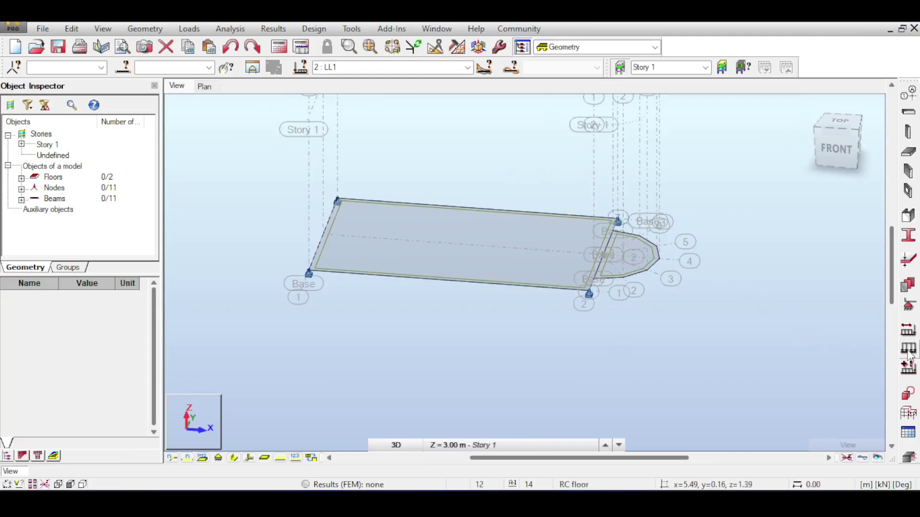
# - Open the load definition and make DL1 the current load case
pyautogui.click(908, 368)
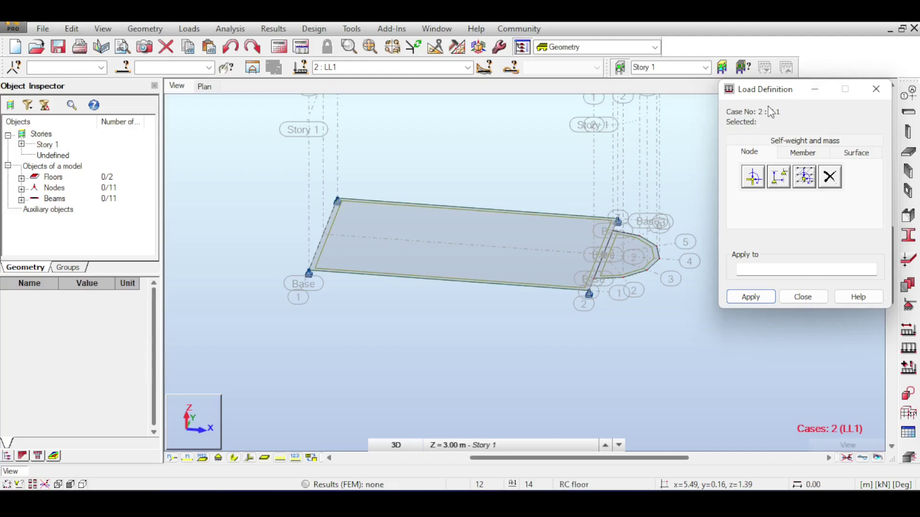
pyautogui.click(468, 68)
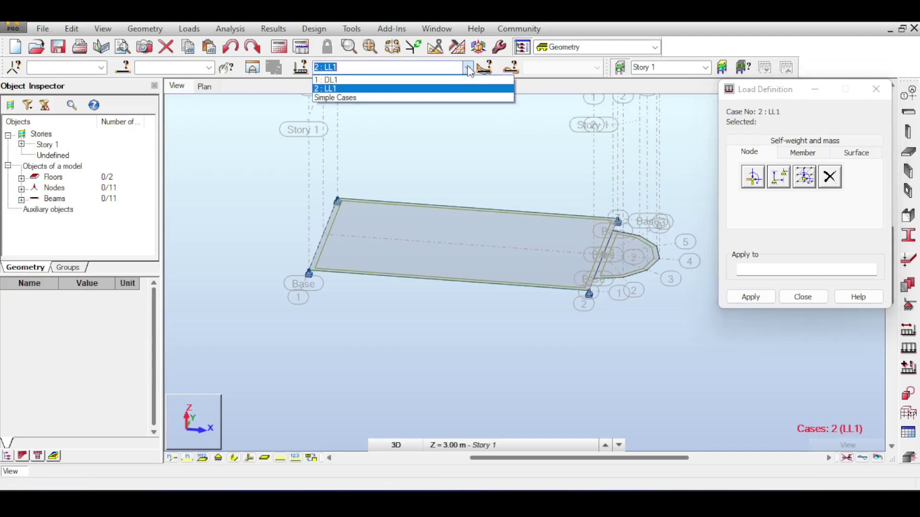
pyautogui.click(426, 79)
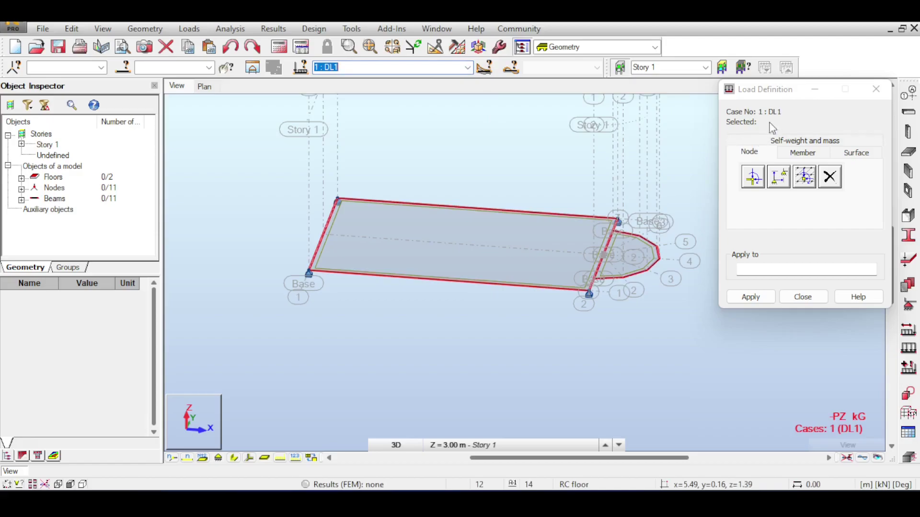
pyautogui.click(467, 69)
pyautogui.click(420, 81)
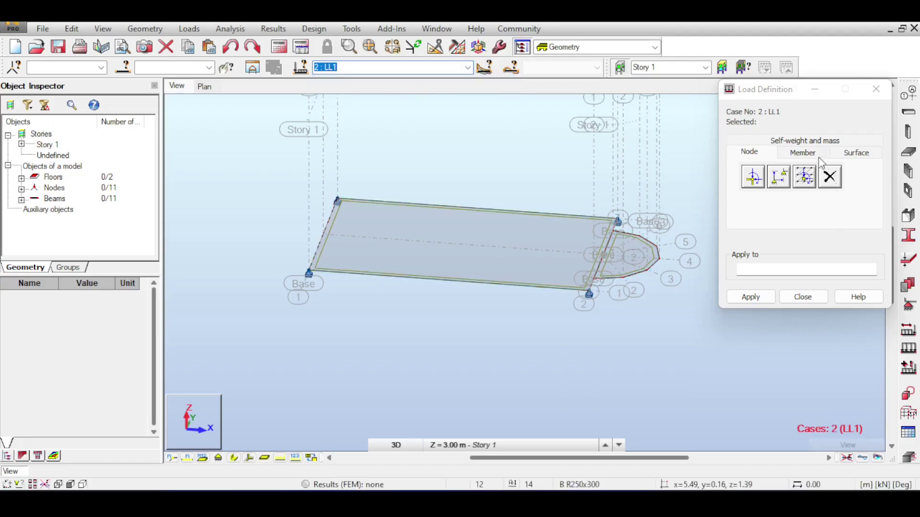
pyautogui.click(467, 68)
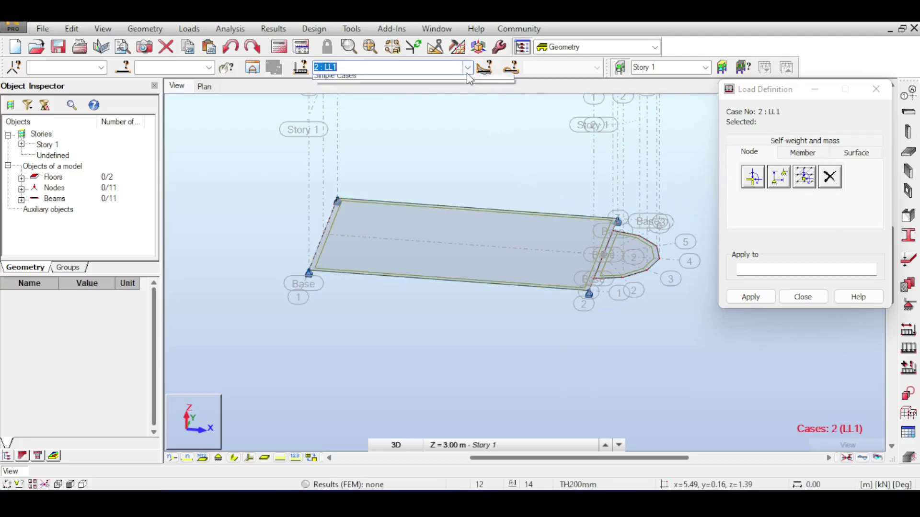
pyautogui.click(422, 79)
# - Apply a uniform planar load of -8.00 kPa in global Z to both slabs for case DL1
pyautogui.click(856, 152)
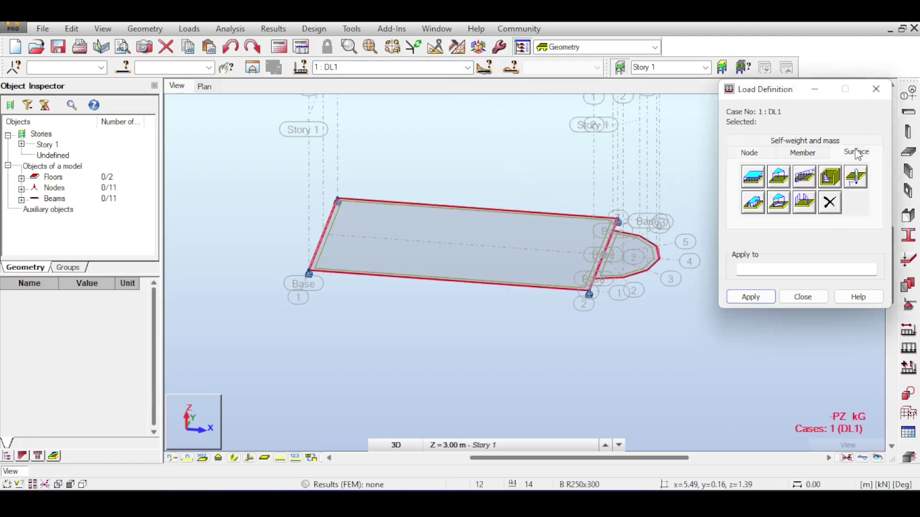
pyautogui.click(753, 177)
pyautogui.click(807, 261)
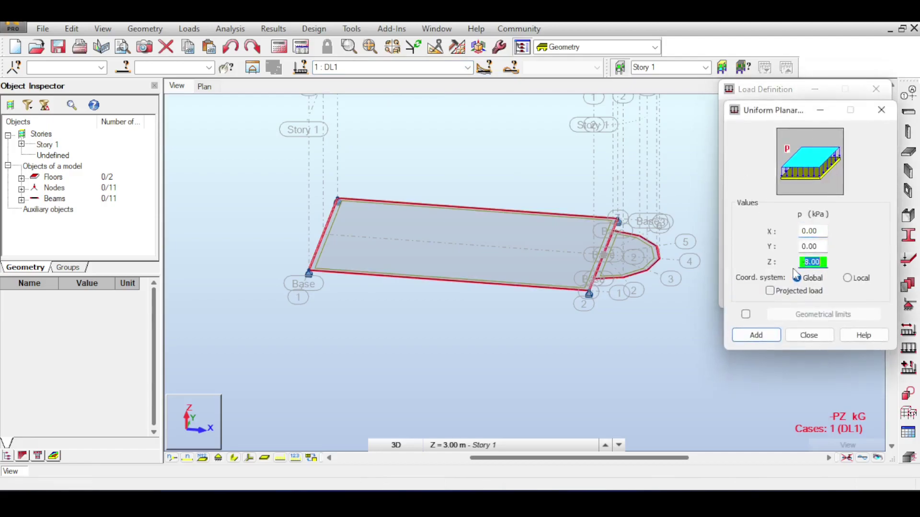
pyautogui.click(756, 335)
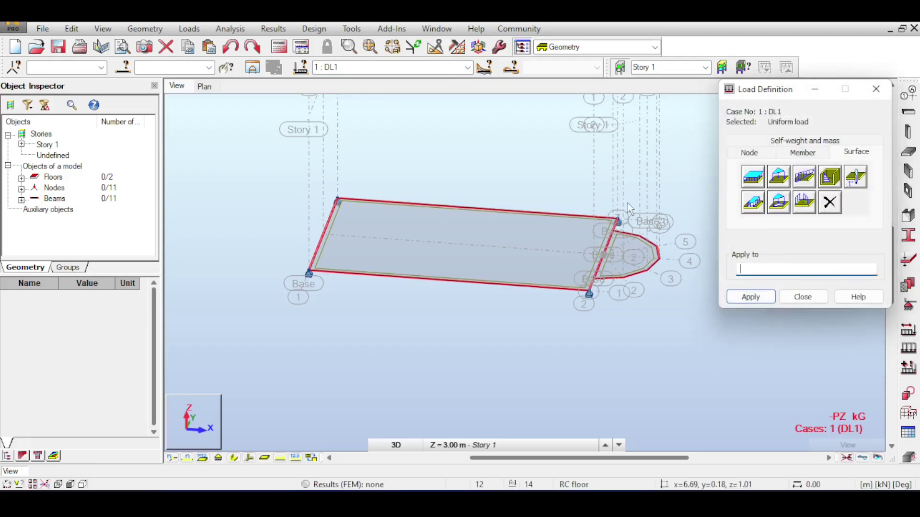
pyautogui.click(538, 251)
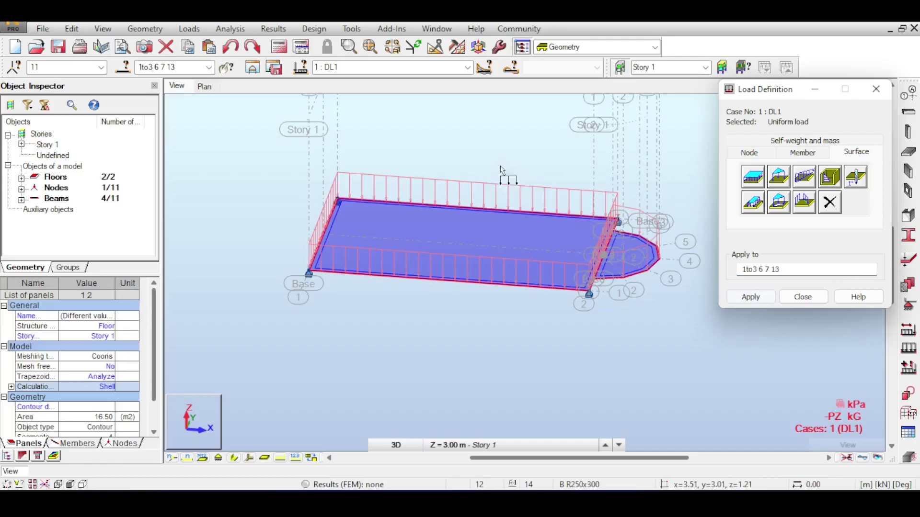
pyautogui.click(810, 298)
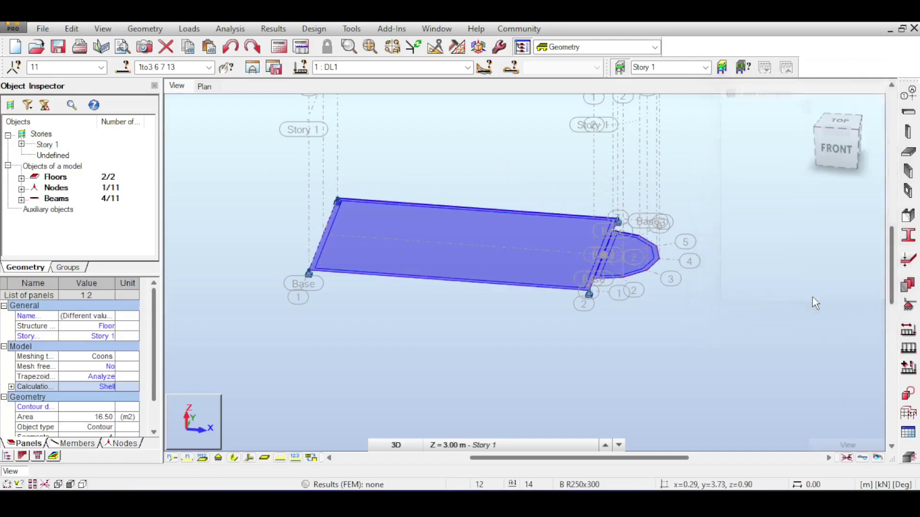
# - Try to switch the current load case to LL1 and reopen the load definition
pyautogui.click(467, 68)
pyautogui.click(437, 89)
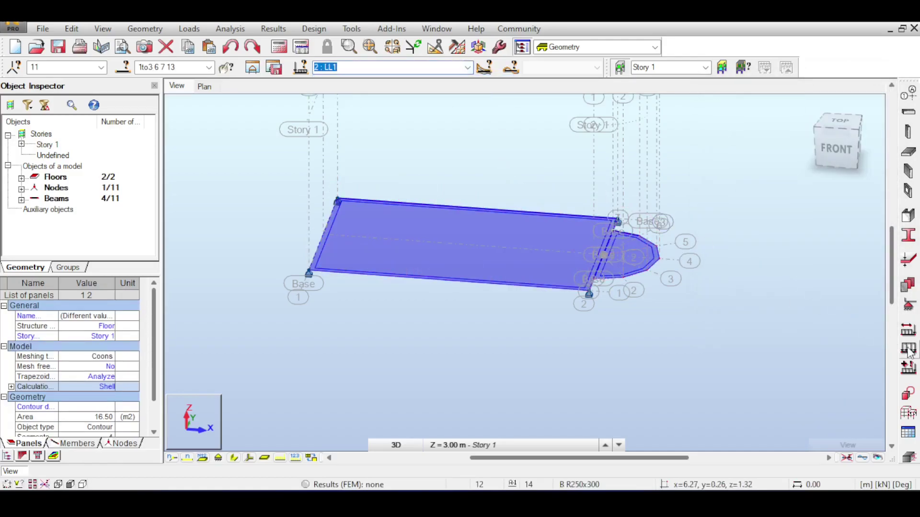
pyautogui.click(908, 348)
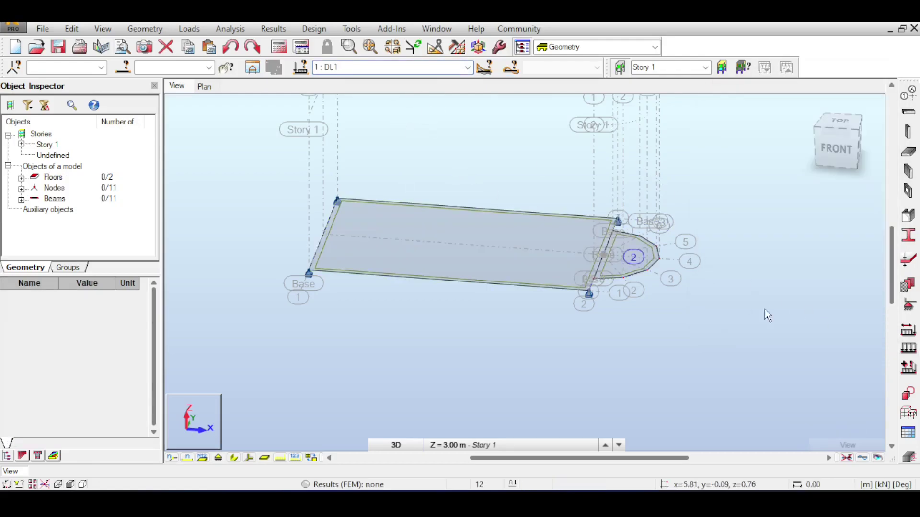
# - Define a second uniform planar surface load of -3.50 kPa in global Z
pyautogui.click(908, 349)
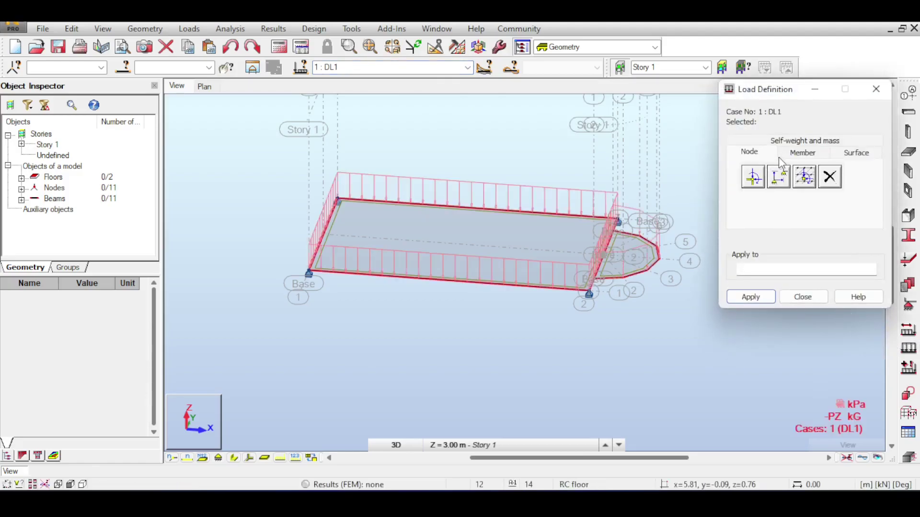
pyautogui.click(849, 154)
pyautogui.click(748, 170)
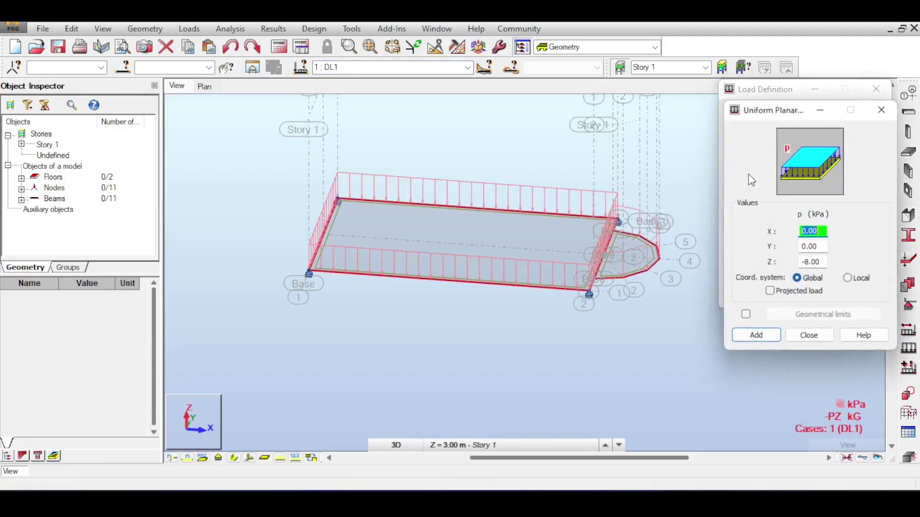
pyautogui.doubleClick(823, 261)
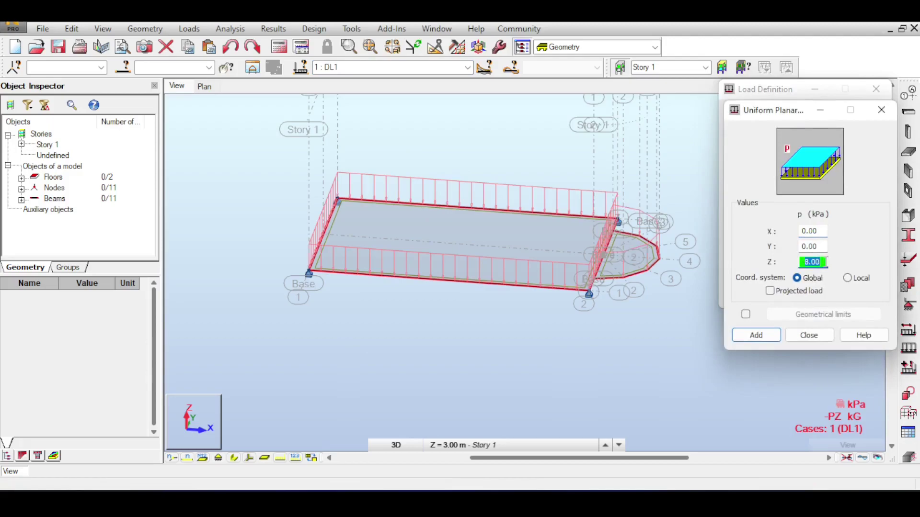
pyautogui.write('-3.5')
pyautogui.click(756, 335)
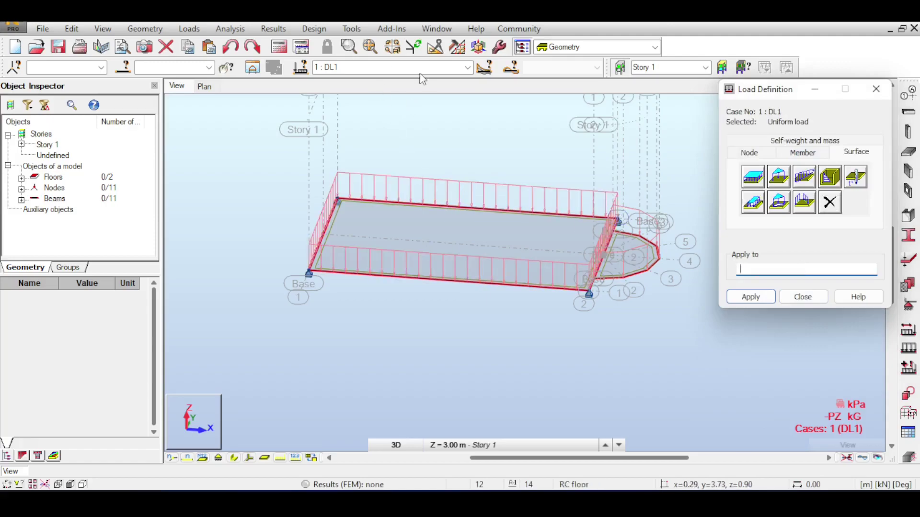
pyautogui.click(467, 69)
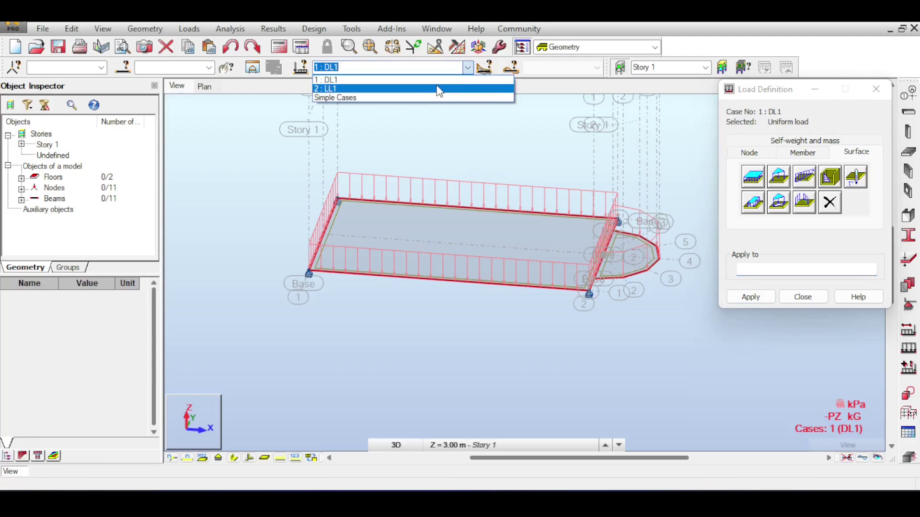
pyautogui.click(335, 88)
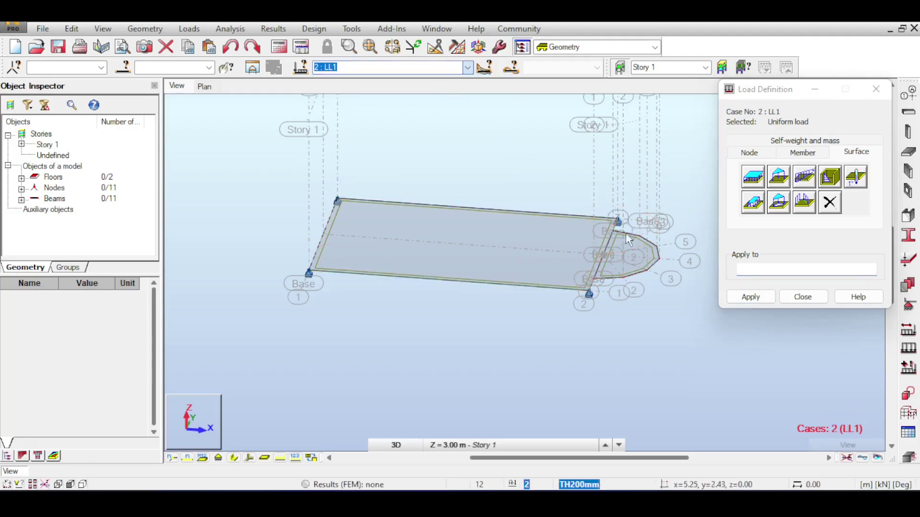
pyautogui.click(467, 68)
pyautogui.click(450, 78)
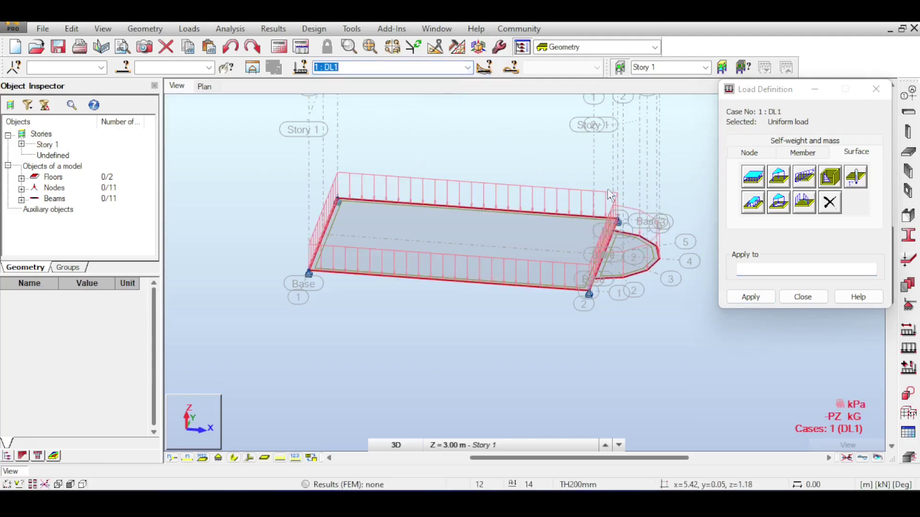
# - Apply the newly defined uniform load to both slabs and close the load definition
pyautogui.click(774, 269)
pyautogui.click(536, 251)
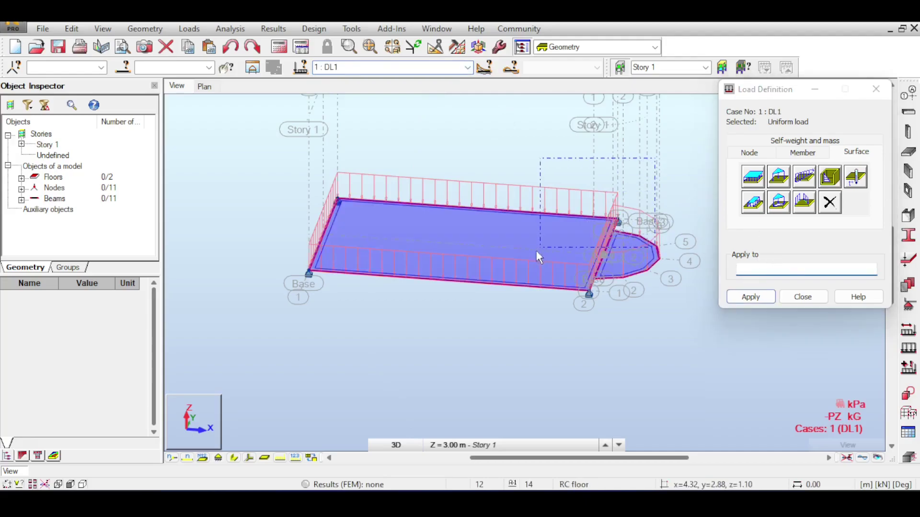
pyautogui.click(754, 297)
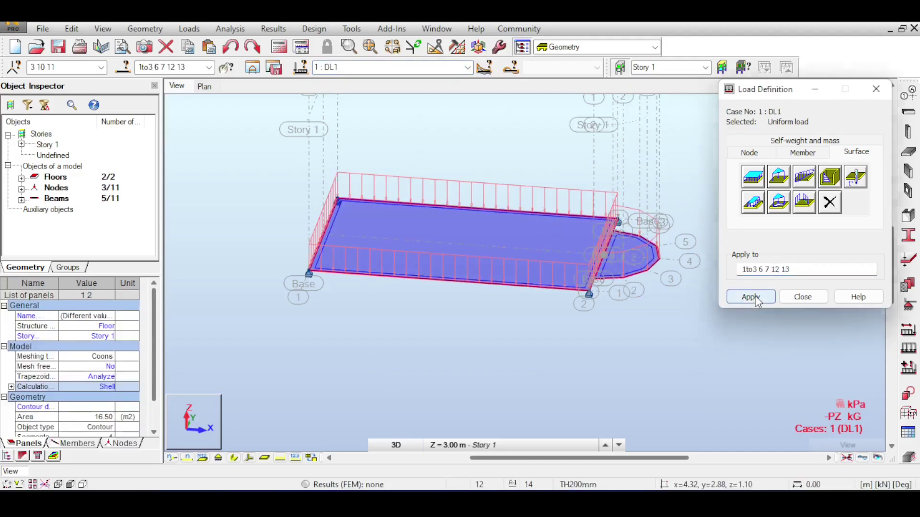
pyautogui.click(802, 296)
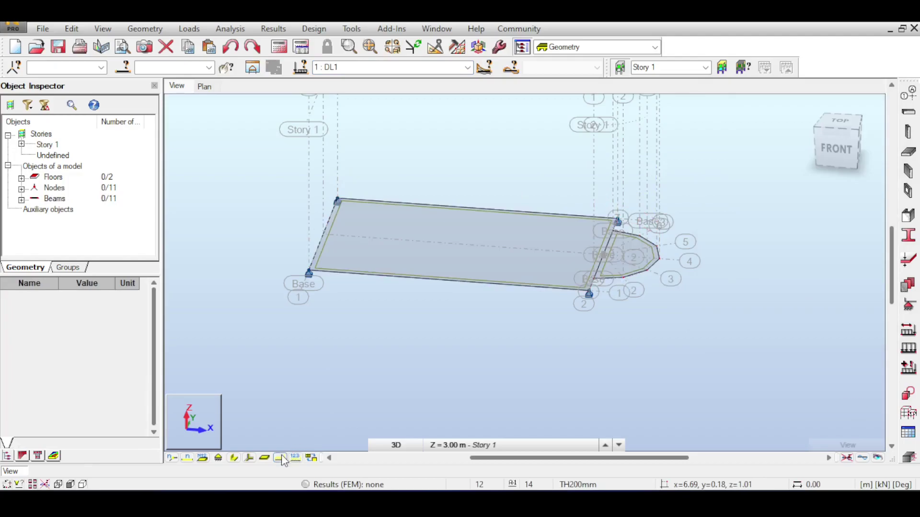
# - Display the load symbols and check the loads assigned to cases LL1 and DL1
pyautogui.click(281, 458)
pyautogui.click(464, 68)
pyautogui.click(461, 88)
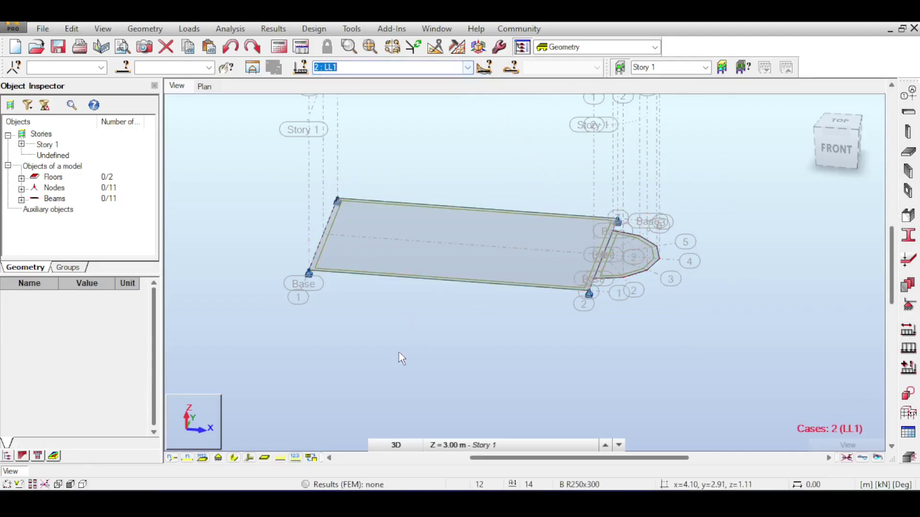
pyautogui.click(467, 67)
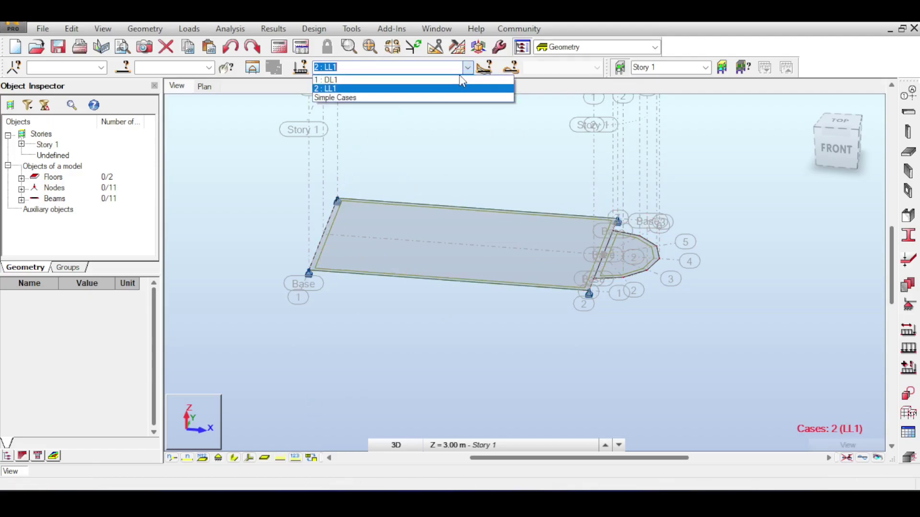
pyautogui.click(460, 80)
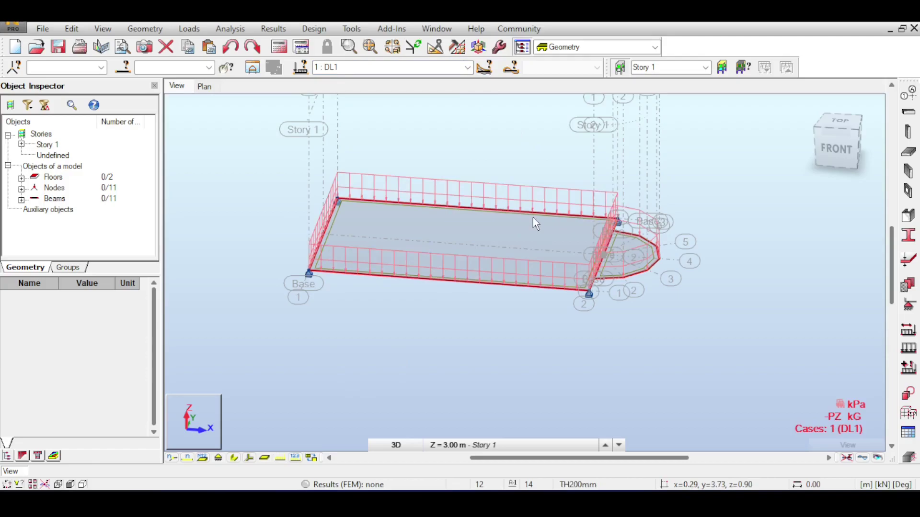
# - Reassign the -3.50 kPa uniform surface load to case LL1 in the load table and close the table
pyautogui.click(189, 29)
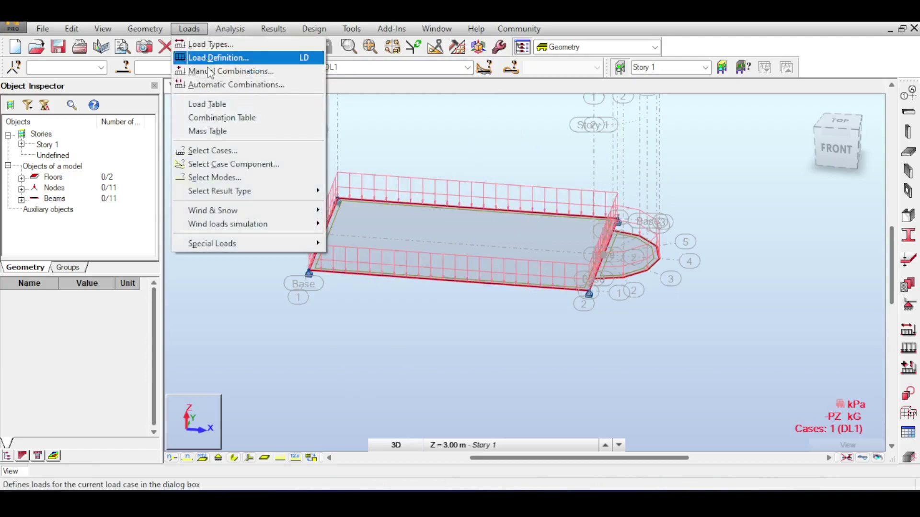
pyautogui.click(222, 108)
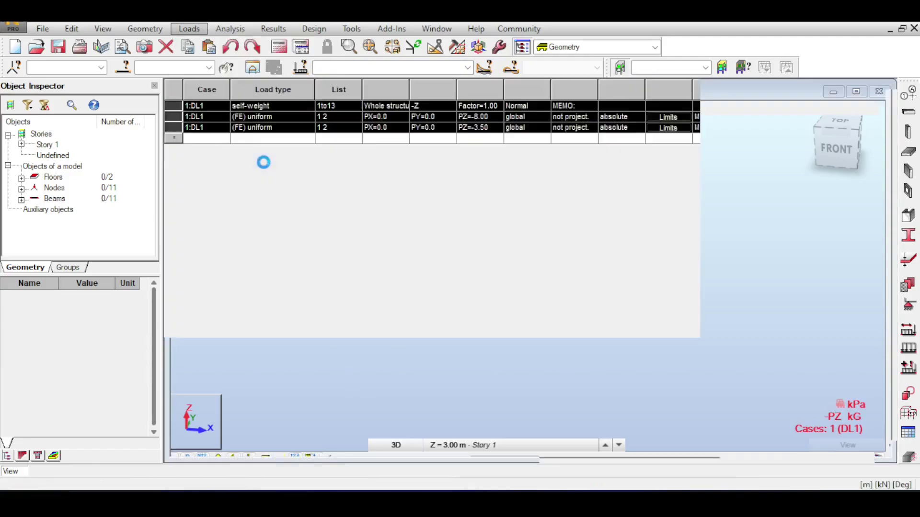
pyautogui.click(170, 126)
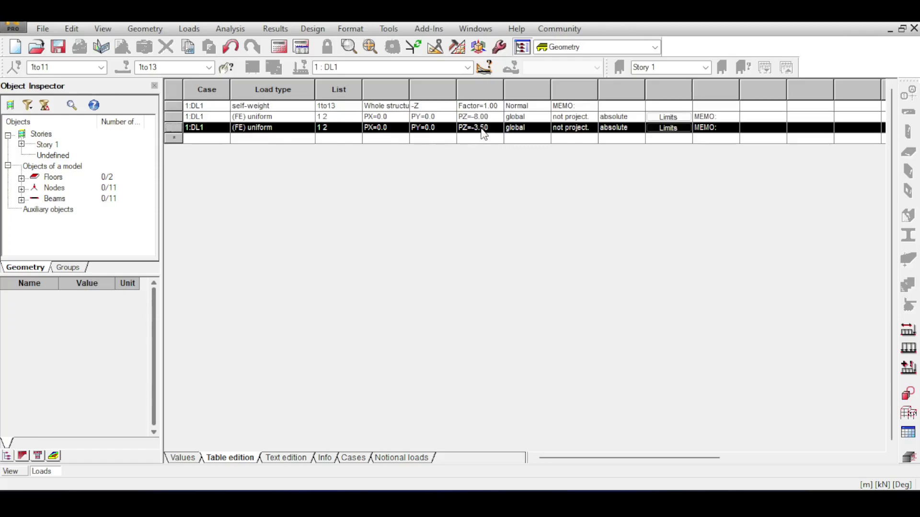
pyautogui.click(203, 129)
pyautogui.click(223, 128)
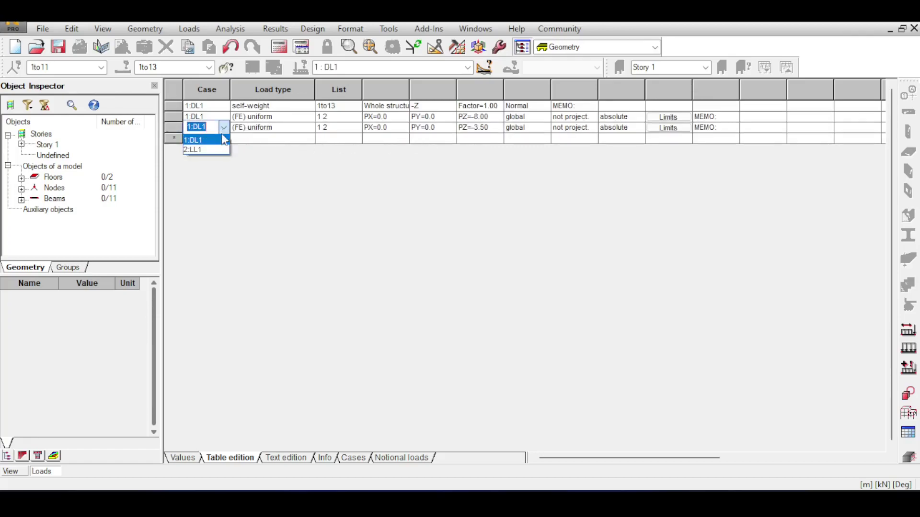
pyautogui.click(217, 150)
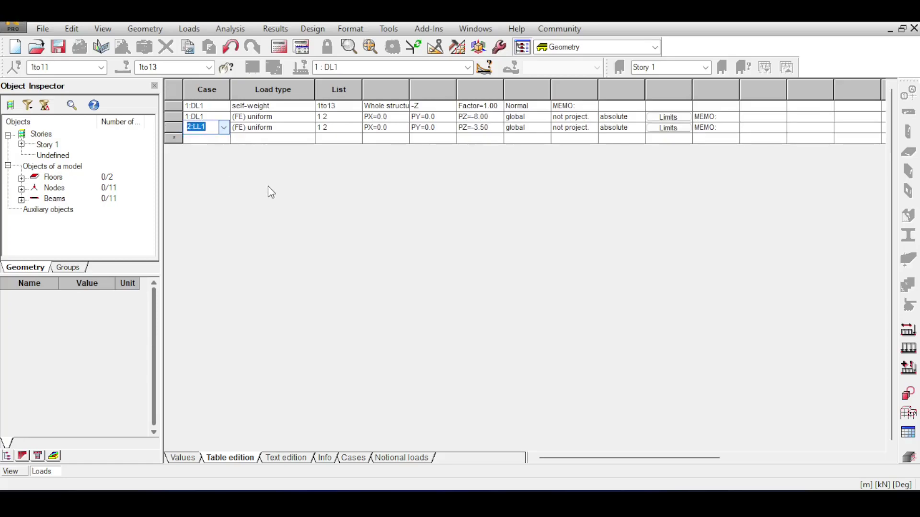
pyautogui.click(176, 125)
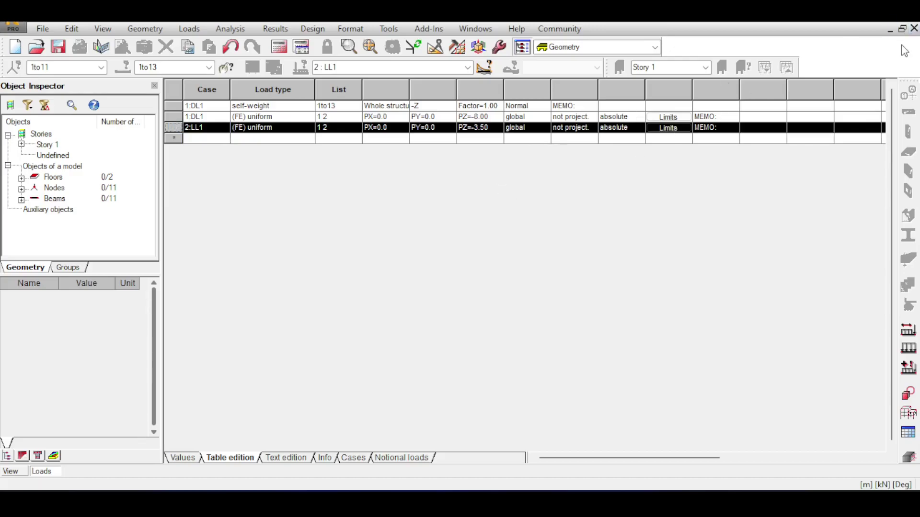
pyautogui.click(914, 29)
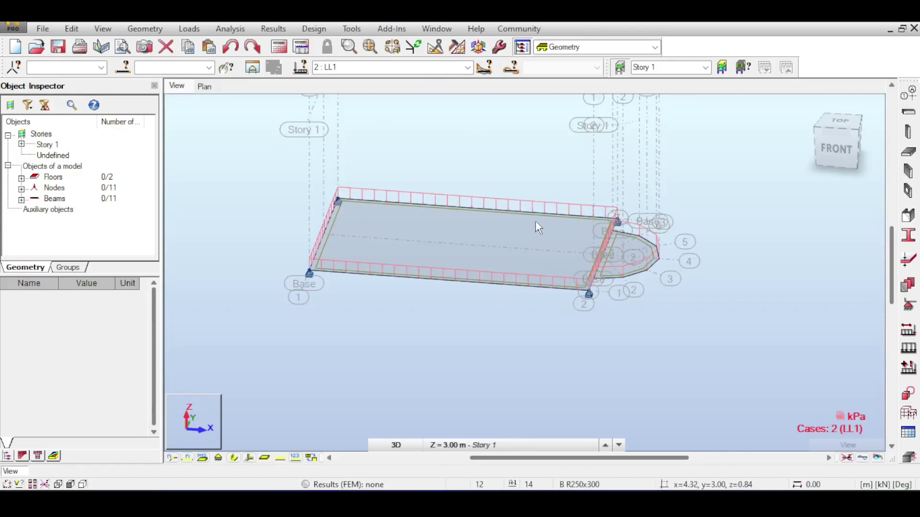
# - Check the loads in cases DL1 and LL1 and show the load values on the model
pyautogui.click(467, 67)
pyautogui.click(437, 79)
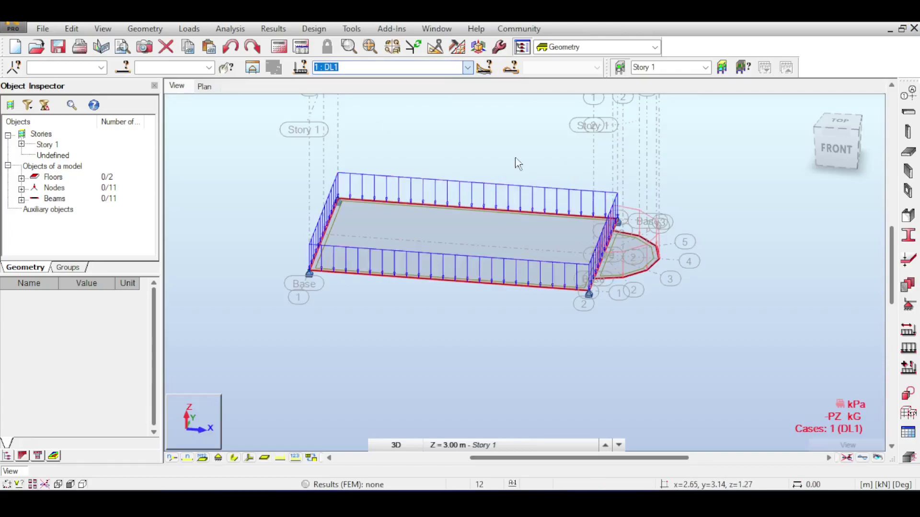
pyautogui.click(467, 67)
pyautogui.click(434, 87)
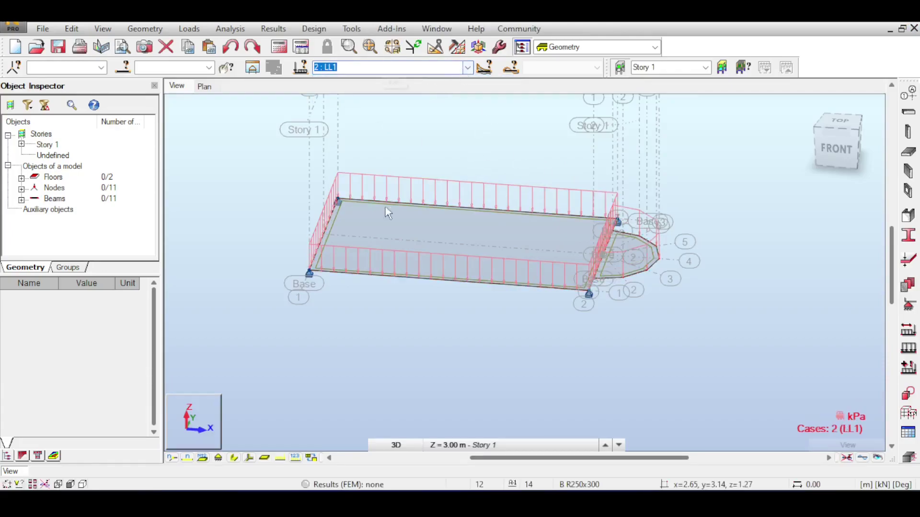
pyautogui.click(295, 458)
pyautogui.click(467, 67)
pyautogui.click(456, 80)
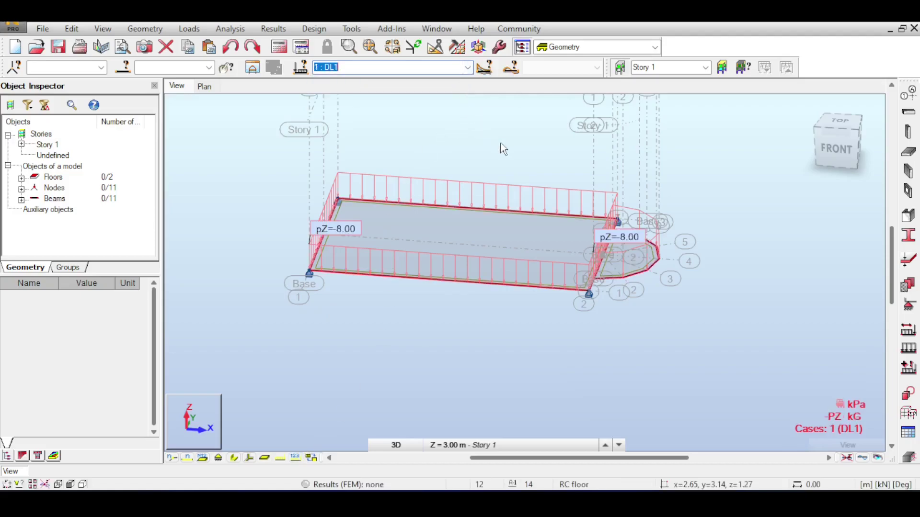
# - Create a manual ULS load combination and add DL1 to it with a factor of 1.2
pyautogui.click(908, 367)
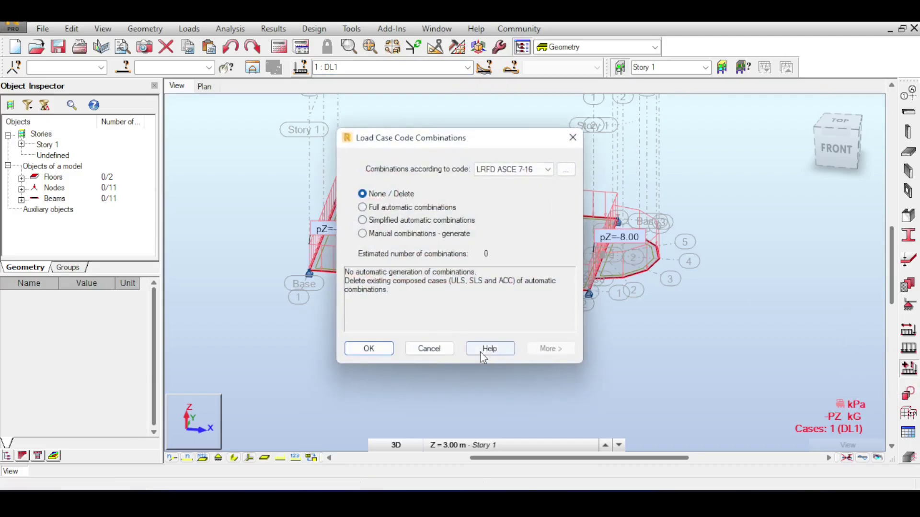
pyautogui.click(446, 350)
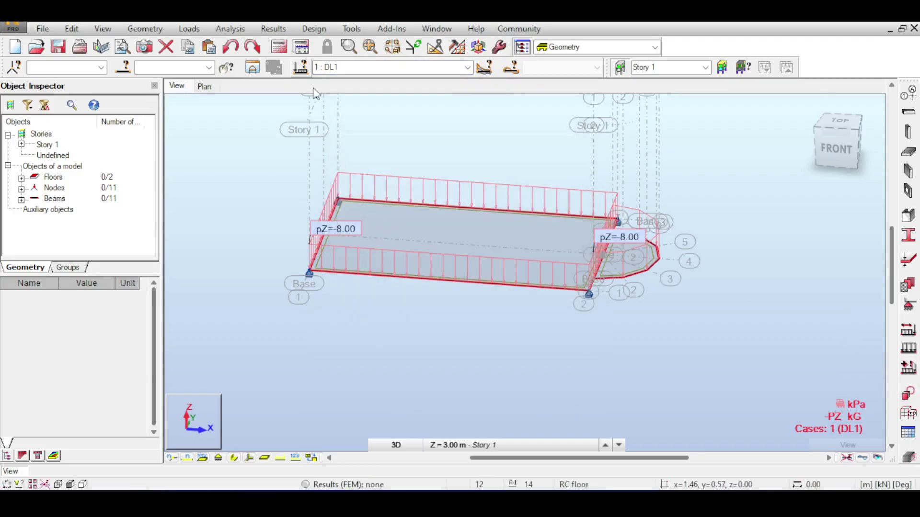
pyautogui.click(191, 30)
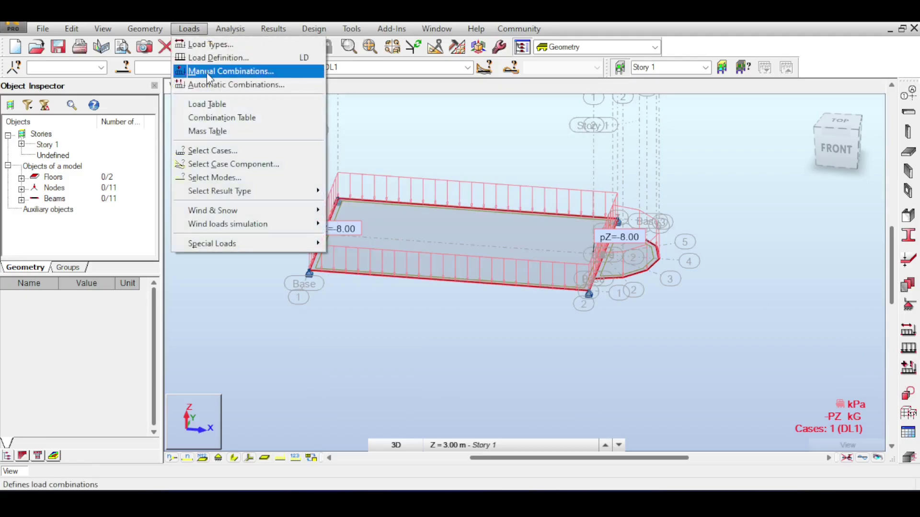
pyautogui.click(209, 75)
pyautogui.click(415, 302)
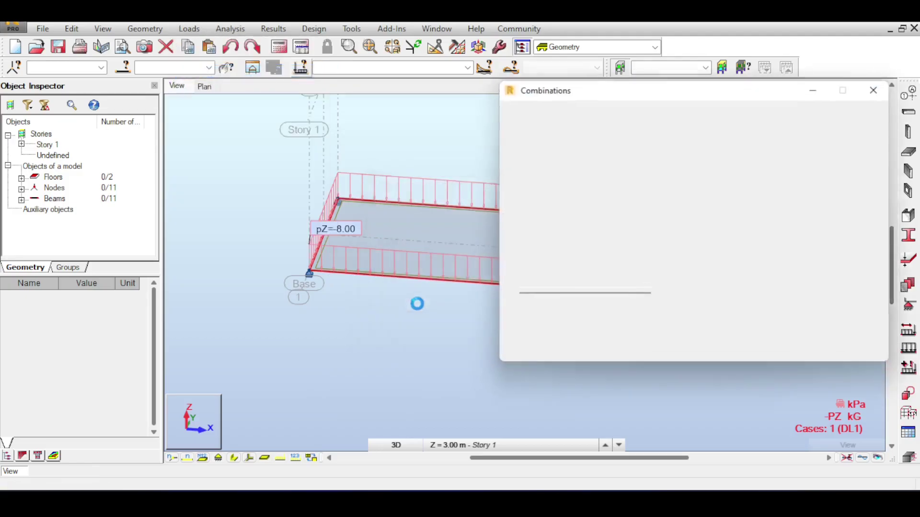
pyautogui.click(608, 314)
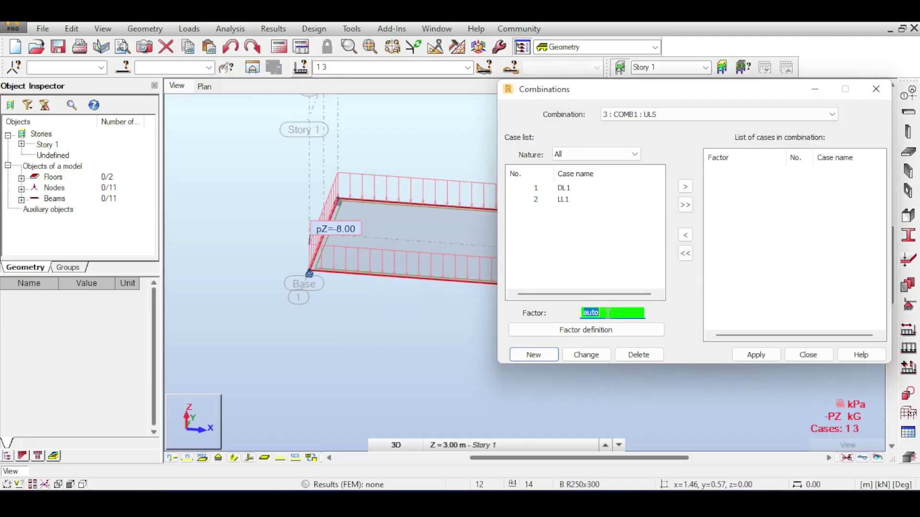
pyautogui.write('1.2')
pyautogui.click(532, 188)
pyautogui.click(686, 187)
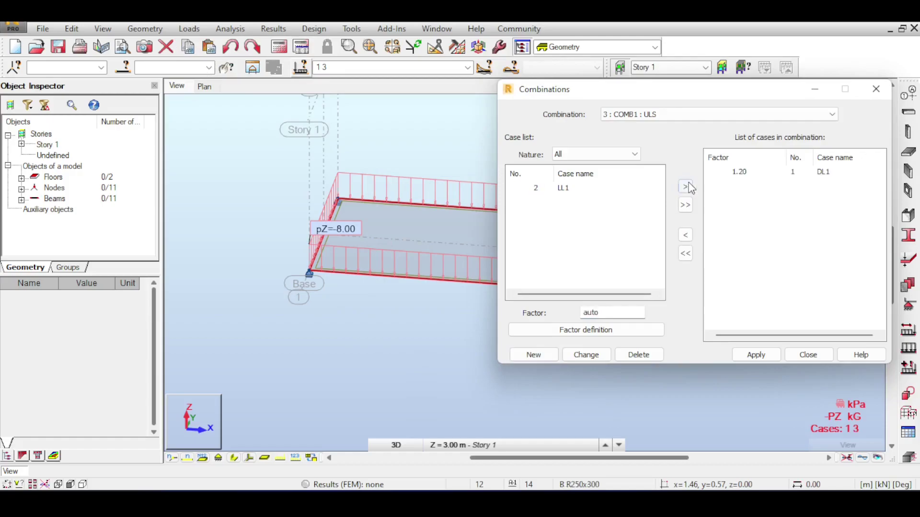
# - Add LL1 to the combination with a factor of 1.6 and close the combination definition
pyautogui.click(612, 315)
pyautogui.write('1.6')
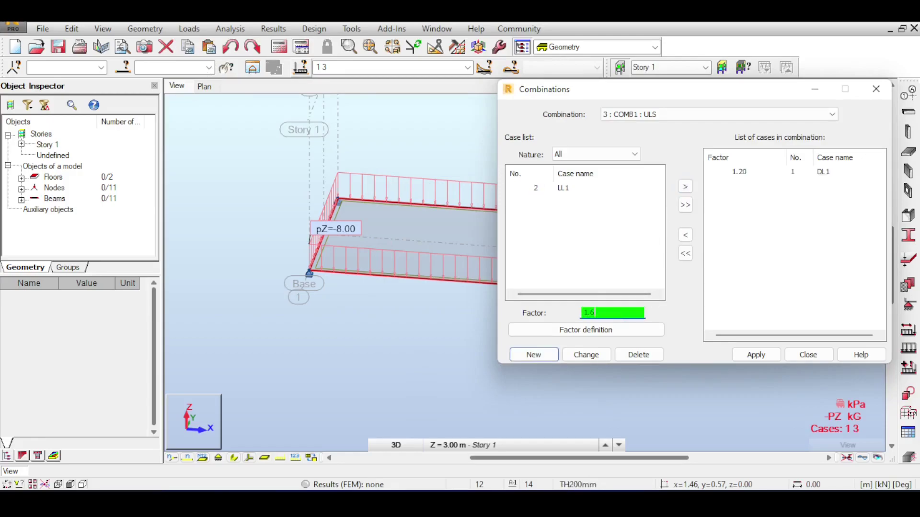
pyautogui.click(539, 188)
pyautogui.click(685, 187)
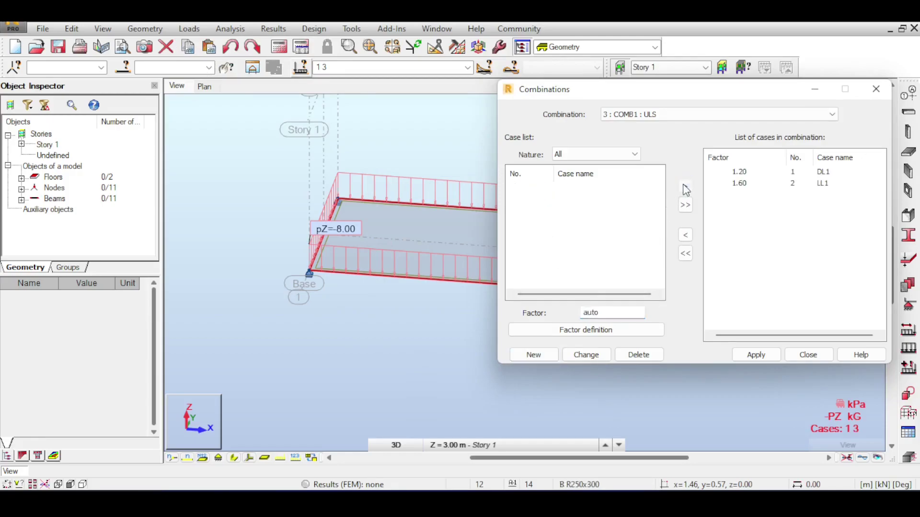
pyautogui.click(808, 354)
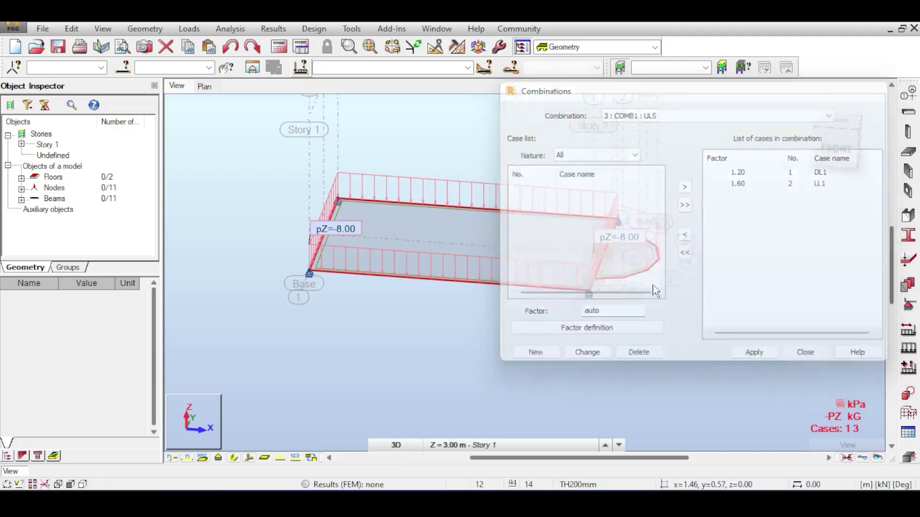
# - Compare the factored load values of COMB1 with those of DL1 and LL1, leaving COMB1 as the current case
pyautogui.click(467, 68)
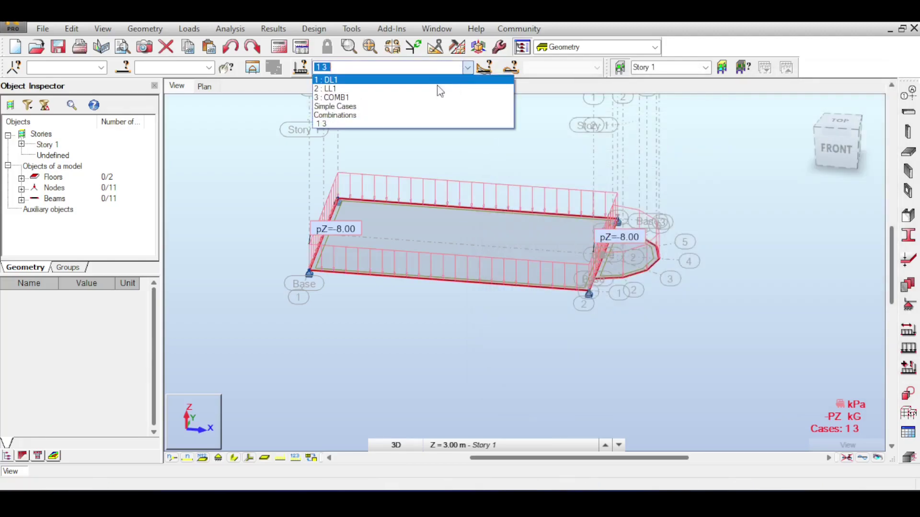
pyautogui.click(408, 94)
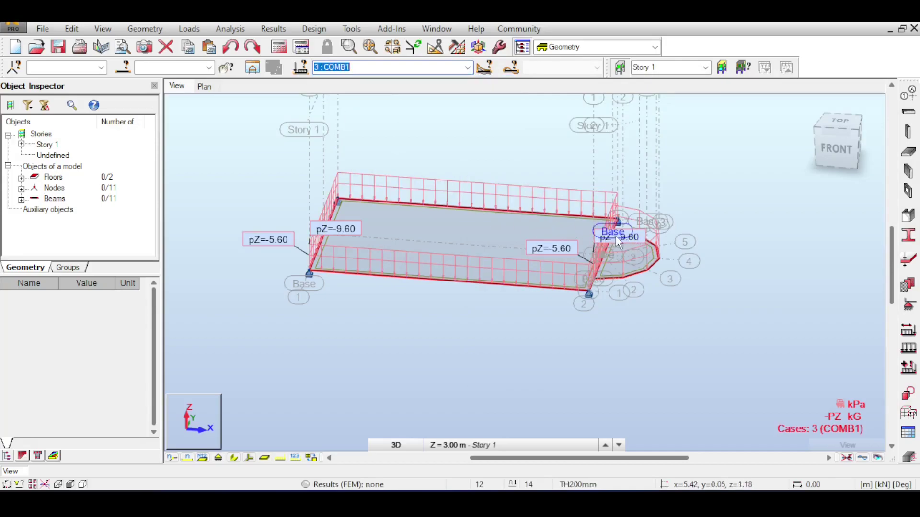
pyautogui.click(469, 72)
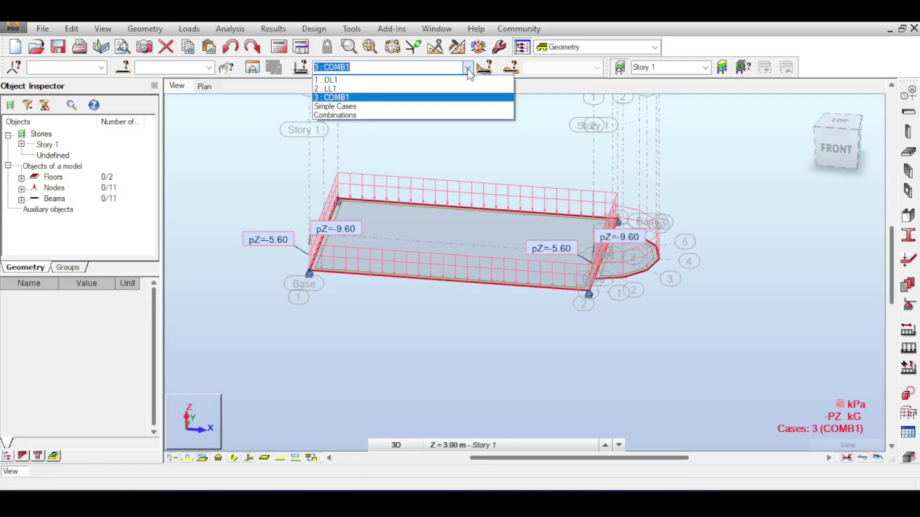
pyautogui.click(441, 81)
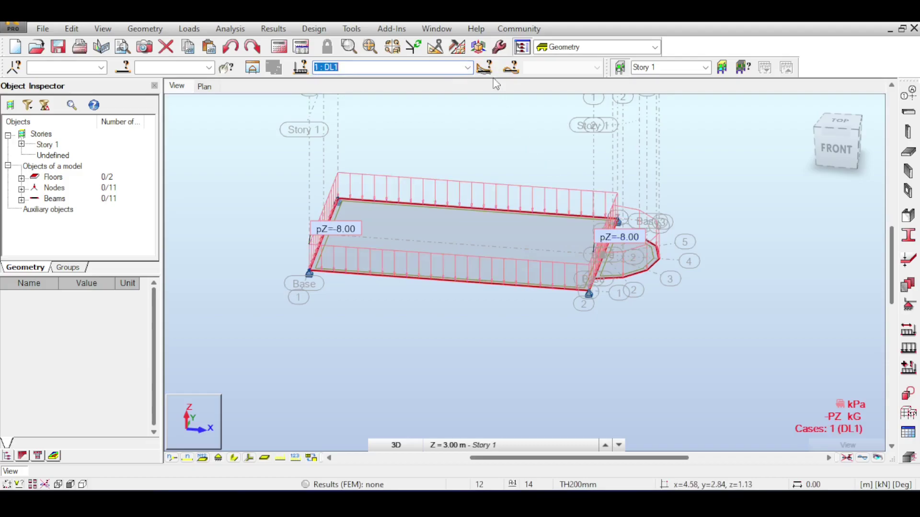
pyautogui.click(468, 67)
pyautogui.click(448, 108)
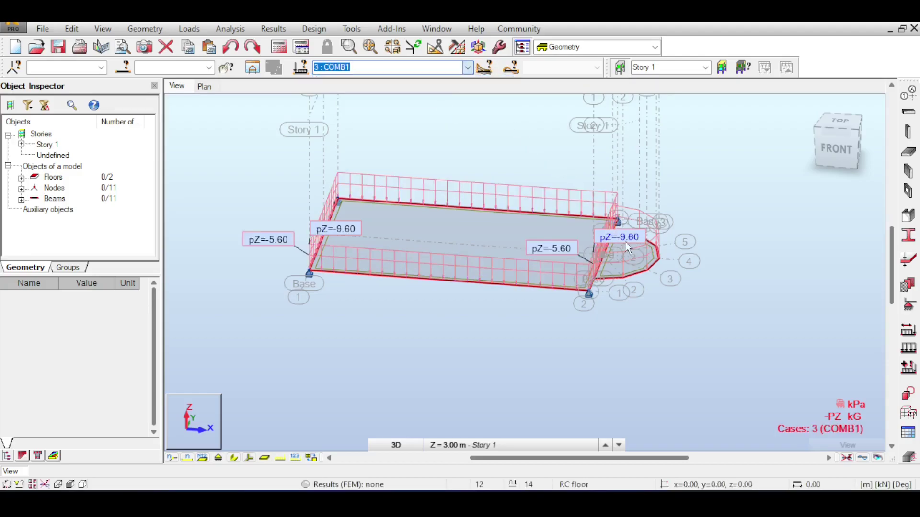
pyautogui.click(468, 68)
pyautogui.click(441, 89)
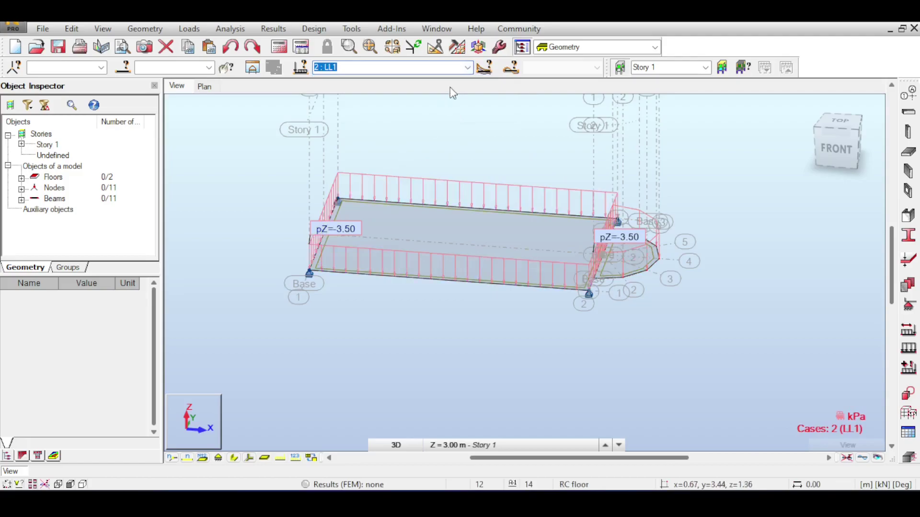
pyautogui.click(468, 68)
pyautogui.click(429, 103)
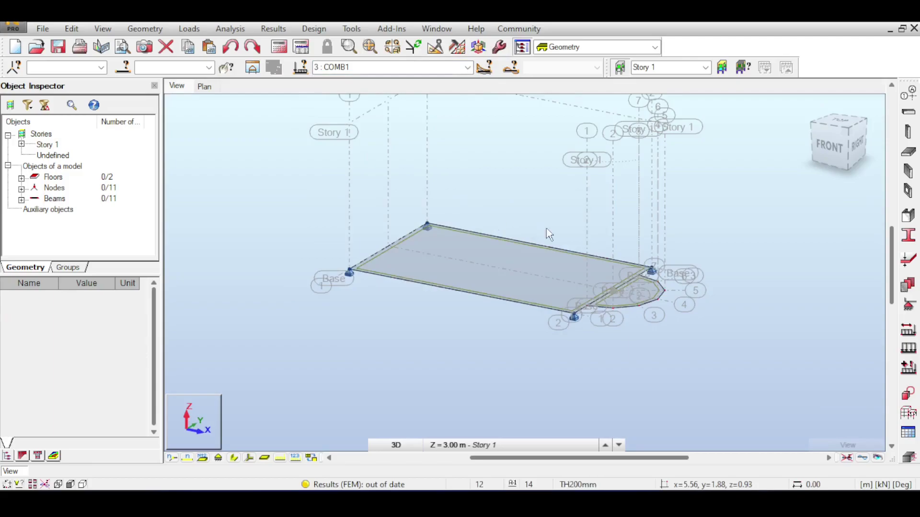
# - Try to run the structural calculations, review the calculation messages and decline to continue the analysis
pyautogui.click(279, 46)
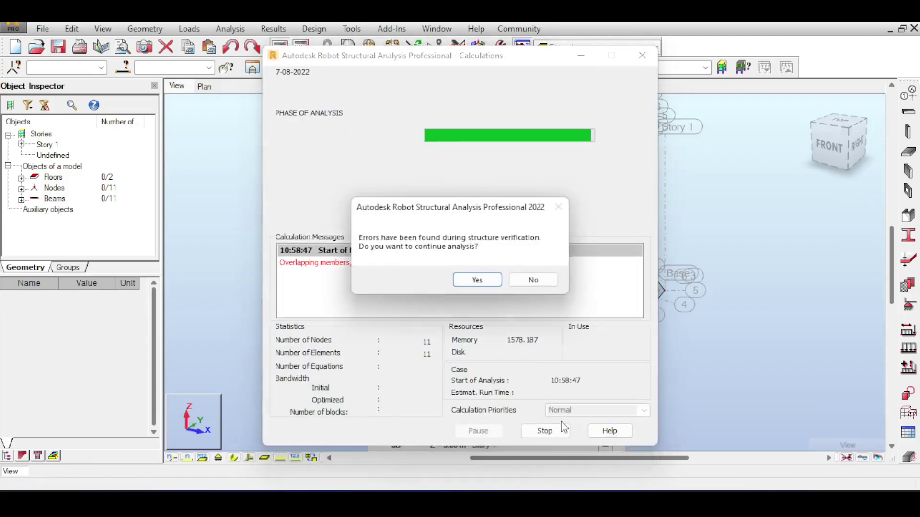
pyautogui.moveTo(454, 198); pyautogui.dragTo(526, 176)
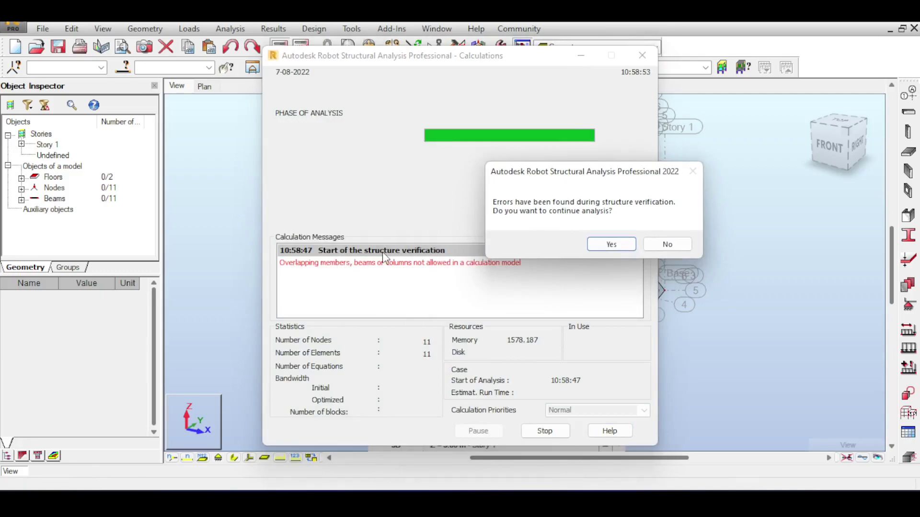
pyautogui.moveTo(585, 176); pyautogui.dragTo(279, 123)
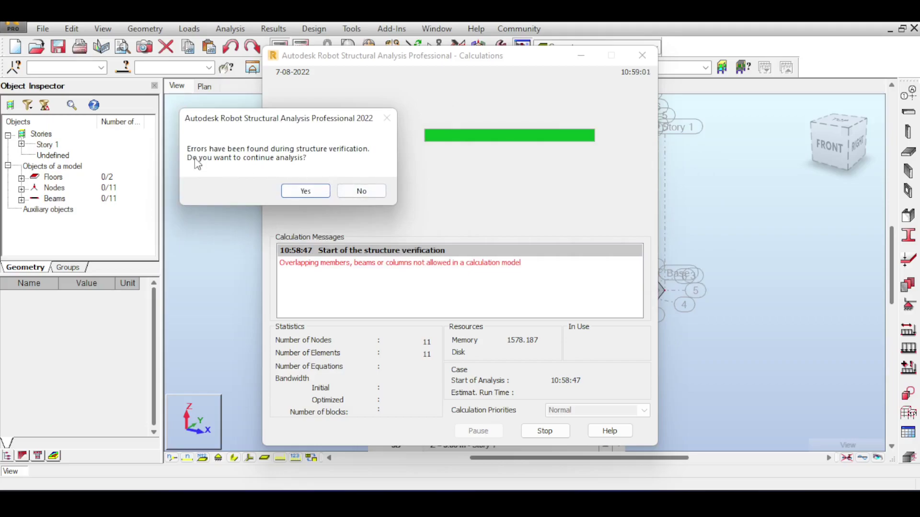
pyautogui.click(353, 192)
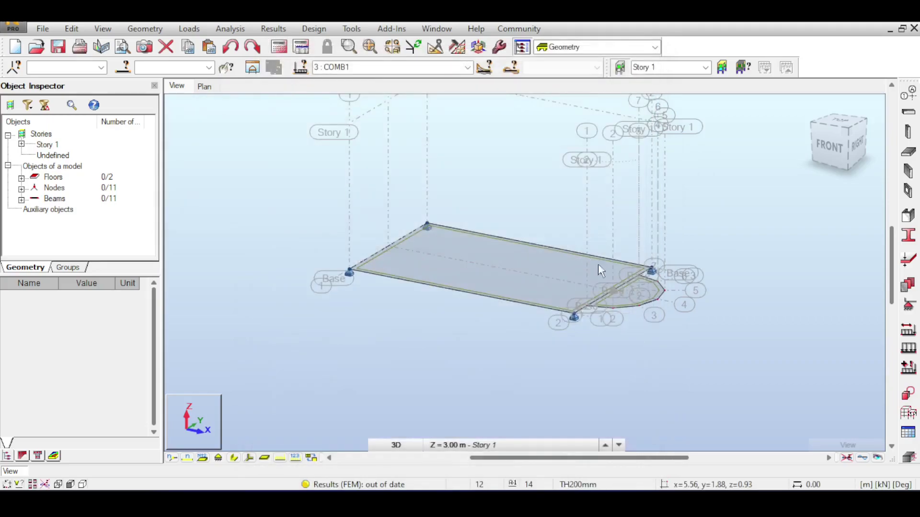
# - Run the structure verification and highlight the beams tied to the overlapping members error
pyautogui.moveTo(542, 189); pyautogui.dragTo(491, 195, button='middle')
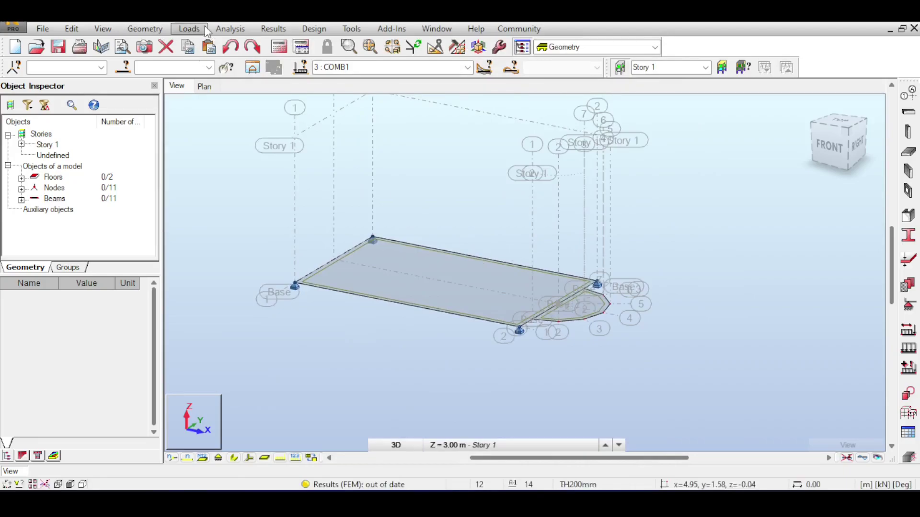
pyautogui.click(230, 28)
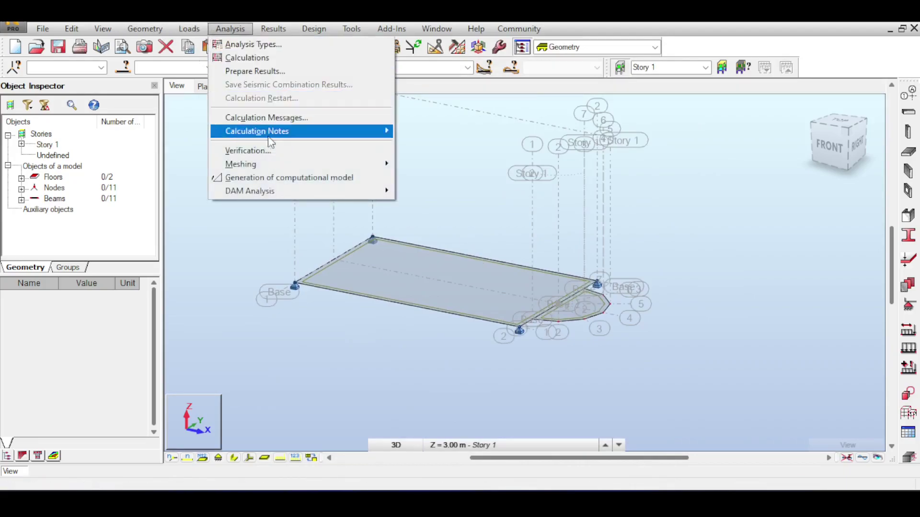
pyautogui.click(287, 151)
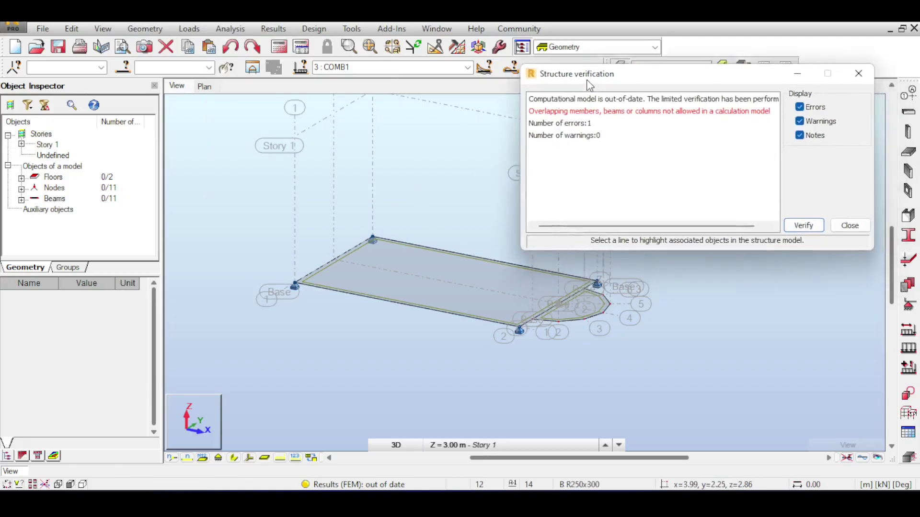
pyautogui.click(607, 104)
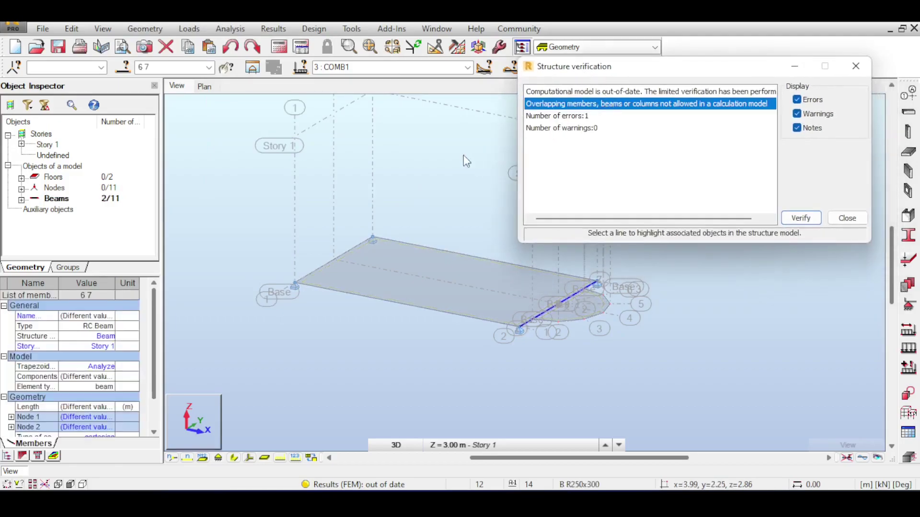
pyautogui.moveTo(421, 125); pyautogui.dragTo(312, 97, button='middle')
pyautogui.moveTo(424, 143); pyautogui.dragTo(382, 140, button='middle')
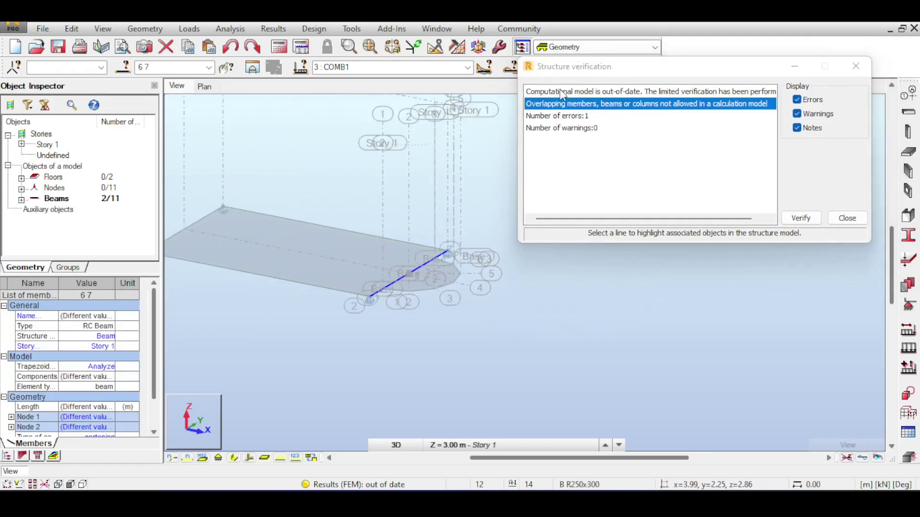
# - Examine the highlighted beams where the rectangular slab meets the rounded end, and close the structure verification
pyautogui.moveTo(584, 69); pyautogui.dragTo(726, 308)
pyautogui.scroll(4, 395, 275)
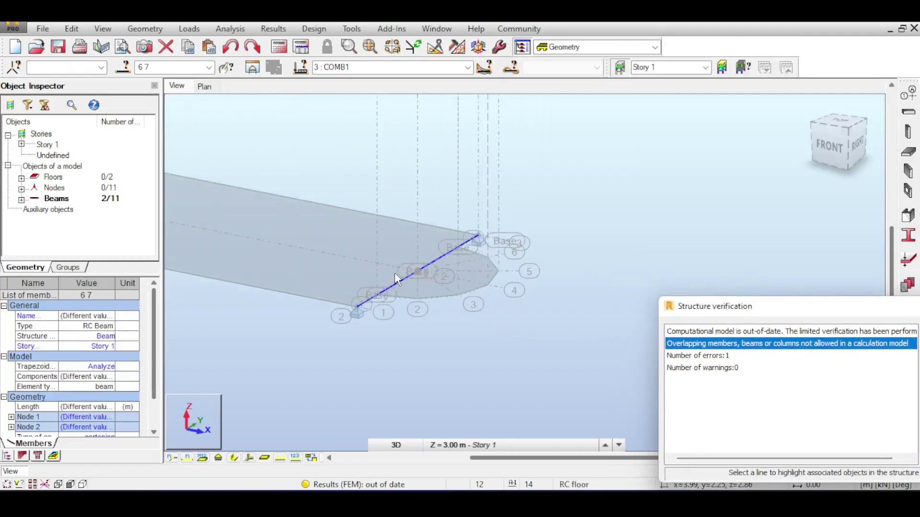
pyautogui.scroll(1, 406, 280)
pyautogui.moveTo(619, 148); pyautogui.dragTo(566, 133, button='middle')
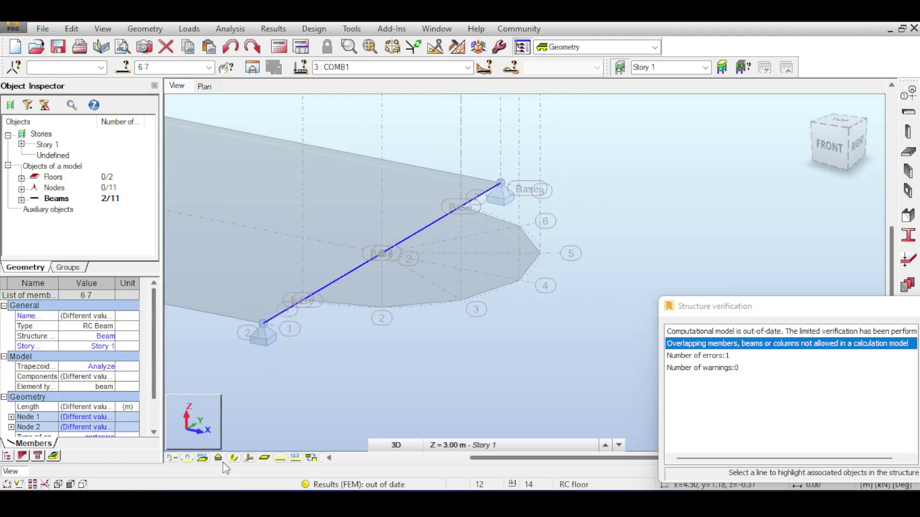
pyautogui.click(237, 457)
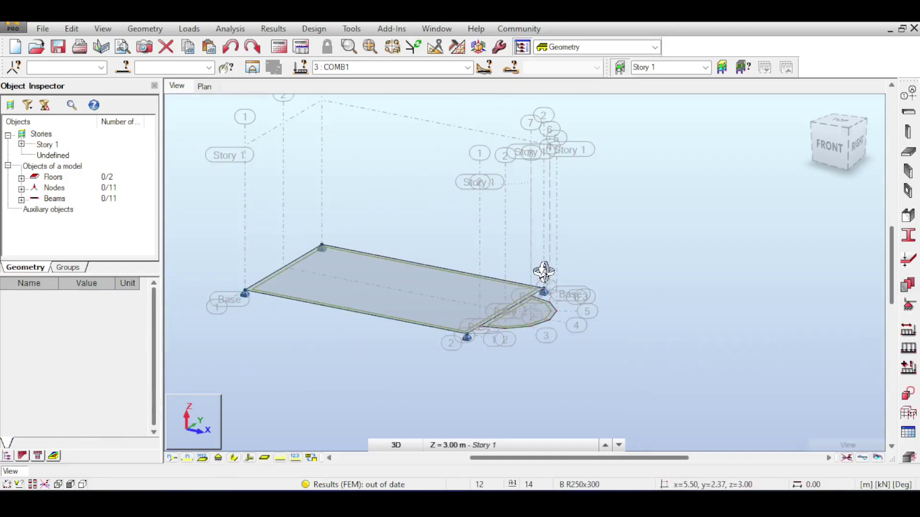
pyautogui.scroll(3, 575, 255)
pyautogui.moveTo(588, 255); pyautogui.dragTo(666, 159, button='middle')
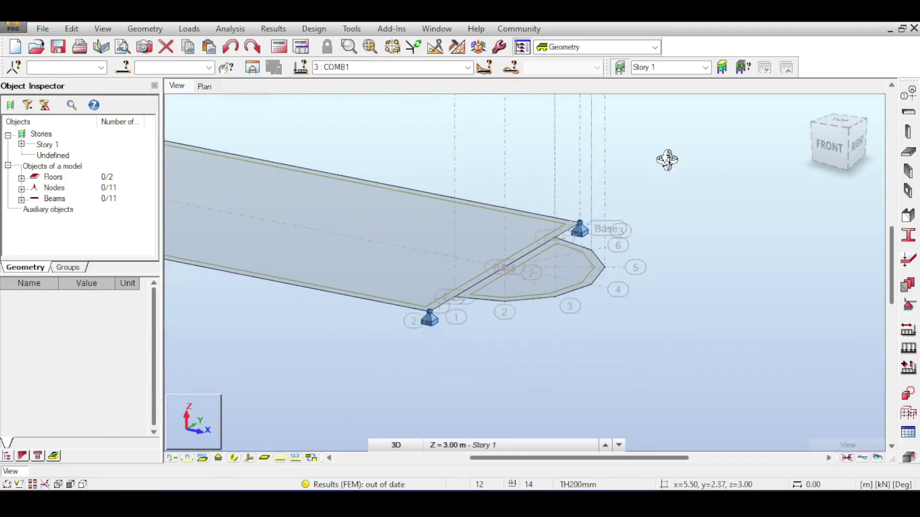
pyautogui.rightClick(612, 198)
pyautogui.click(612, 198)
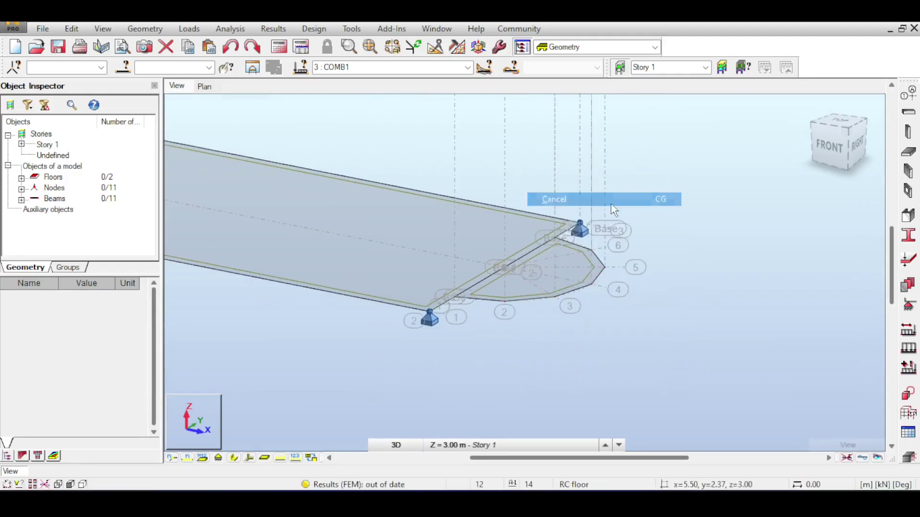
# - Display the member numbers on the model and clear any selection around the rounded end
pyautogui.click(187, 459)
pyautogui.scroll(2, 510, 242)
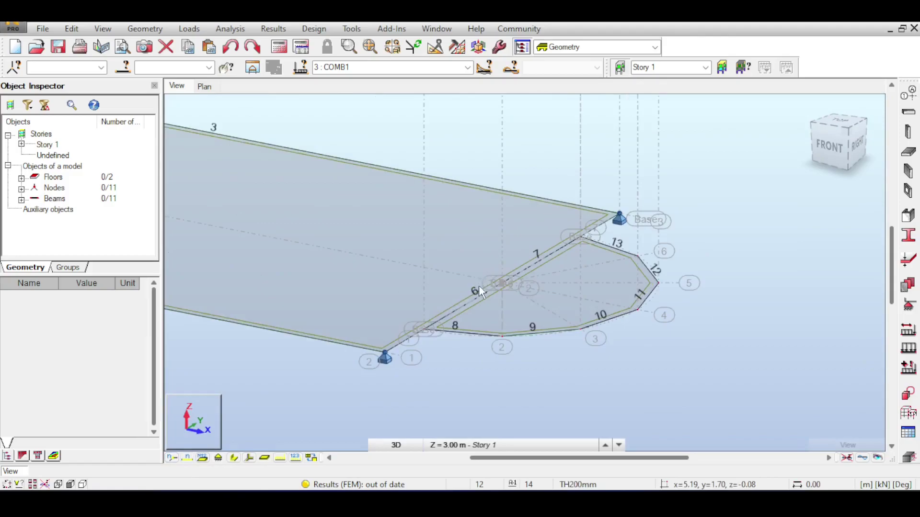
pyautogui.scroll(3, 478, 285)
pyautogui.scroll(-2, 611, 217)
pyautogui.click(615, 224)
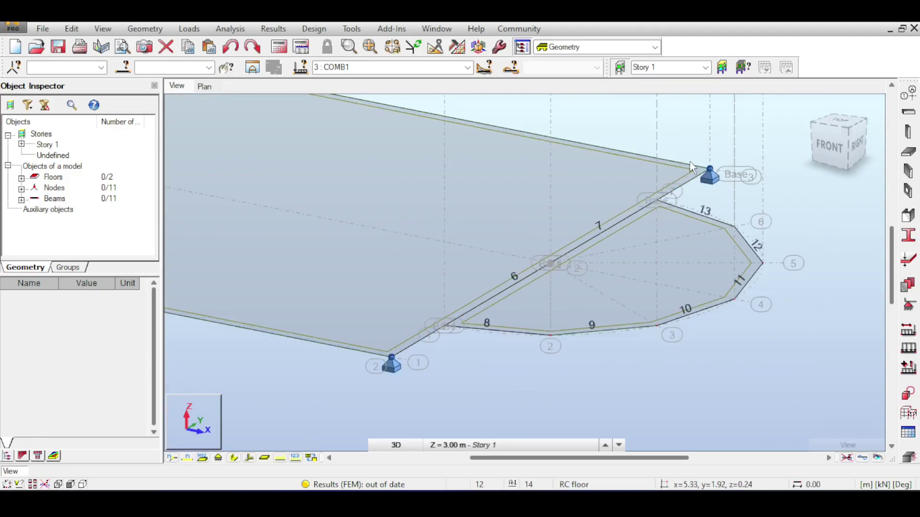
pyautogui.scroll(-2, 691, 168)
pyautogui.moveTo(753, 134); pyautogui.dragTo(477, 302)
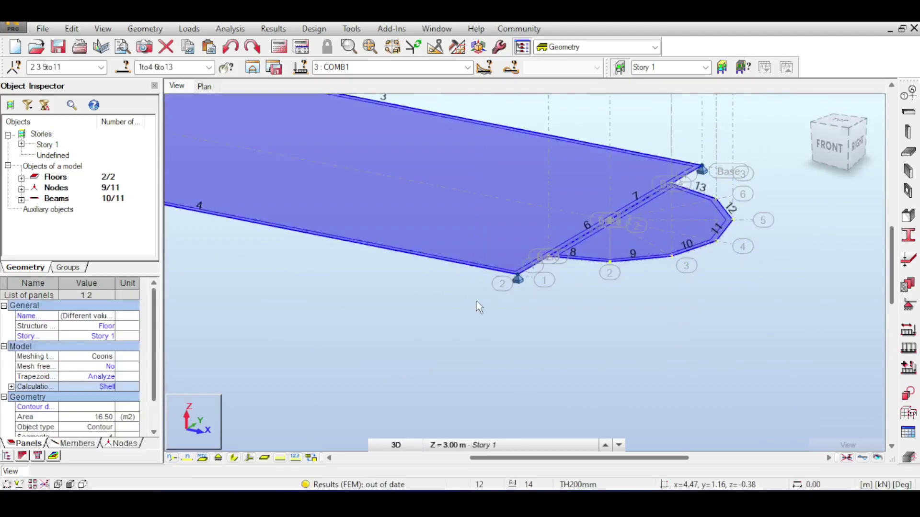
pyautogui.click(476, 325)
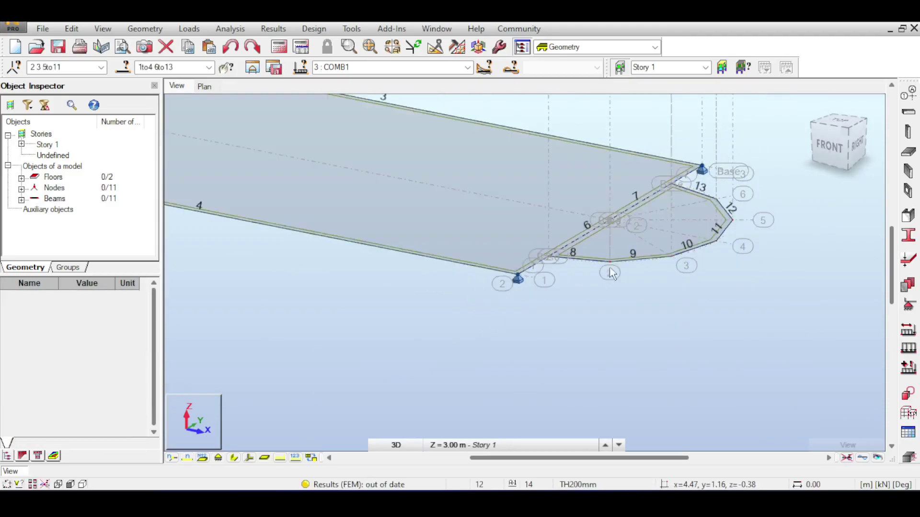
# - Select the beams between the slab and the rounded end in top view, check them in the beam list, and clear the selection
pyautogui.click(847, 124)
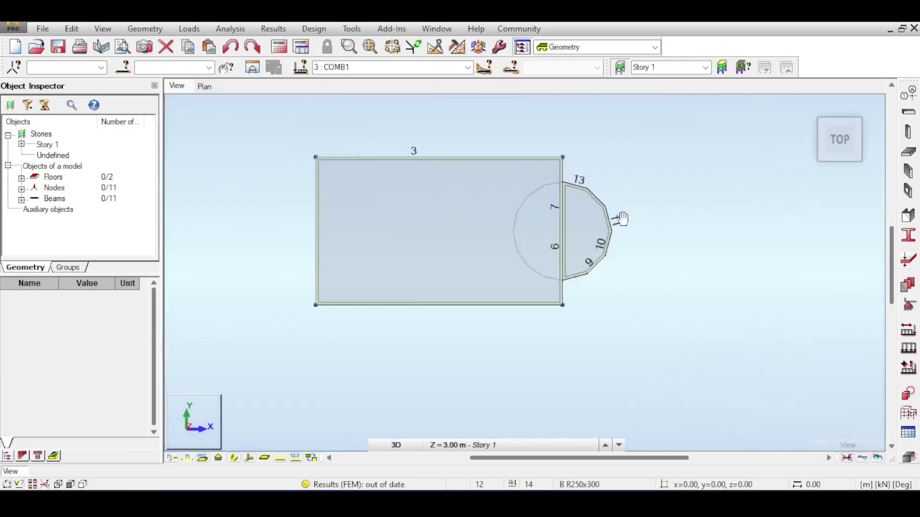
pyautogui.moveTo(534, 122); pyautogui.dragTo(577, 332)
pyautogui.click(21, 200)
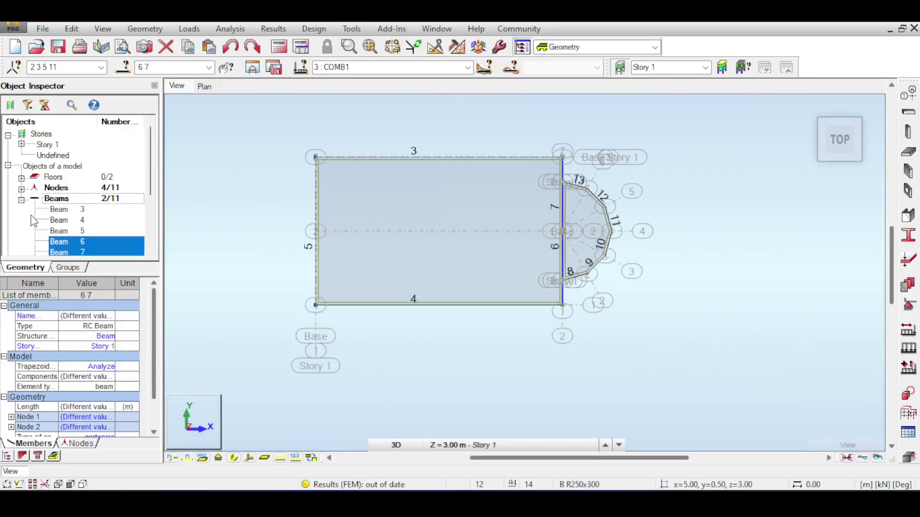
pyautogui.scroll(-1, 71, 237)
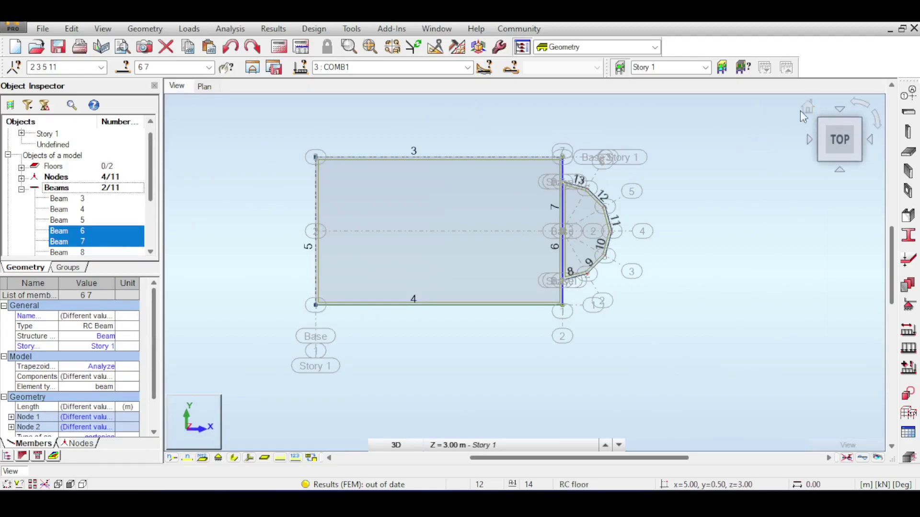
pyautogui.moveTo(813, 106); pyautogui.dragTo(683, 181)
pyautogui.rightClick(609, 189)
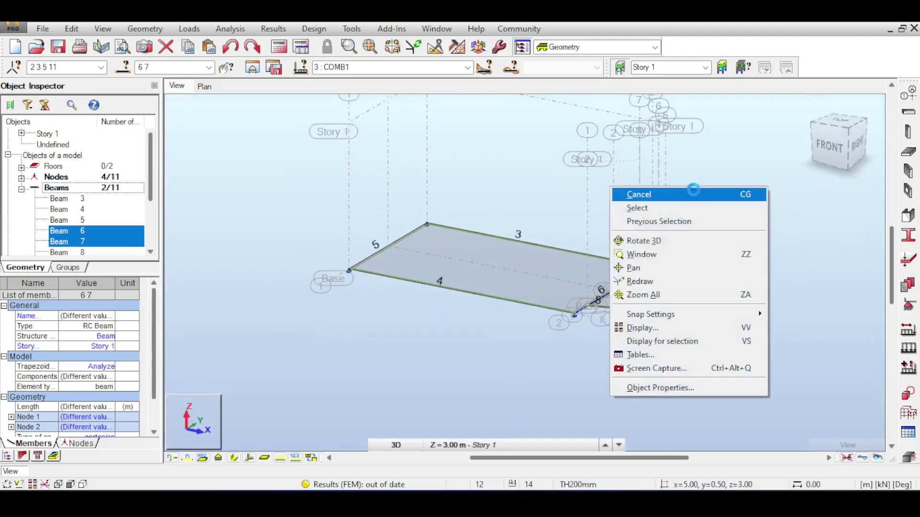
pyautogui.click(631, 193)
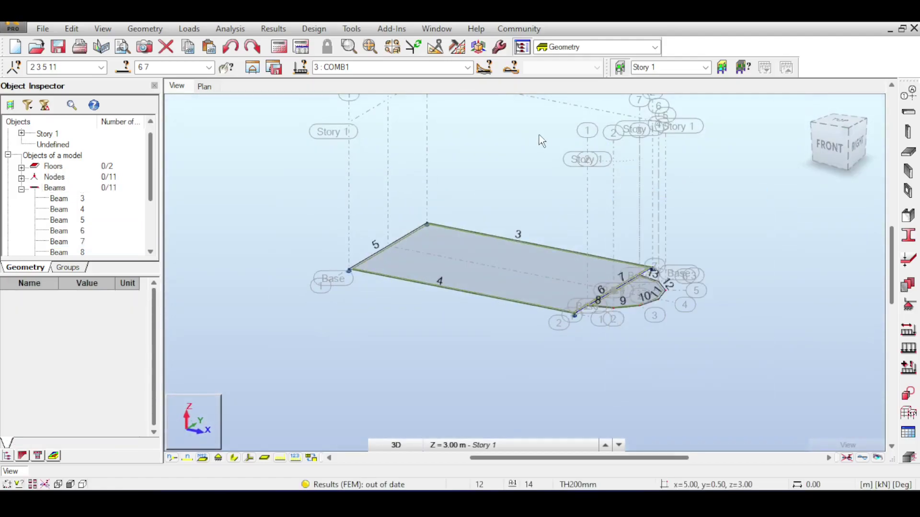
# - Delete beam 6 at the rounded end and display the section shapes of the remaining beams
pyautogui.click(59, 232)
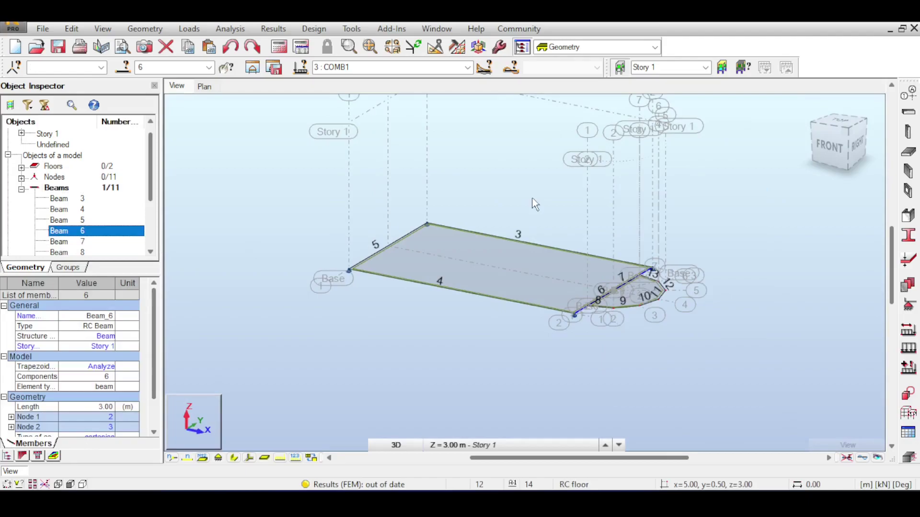
pyautogui.press('Delete')
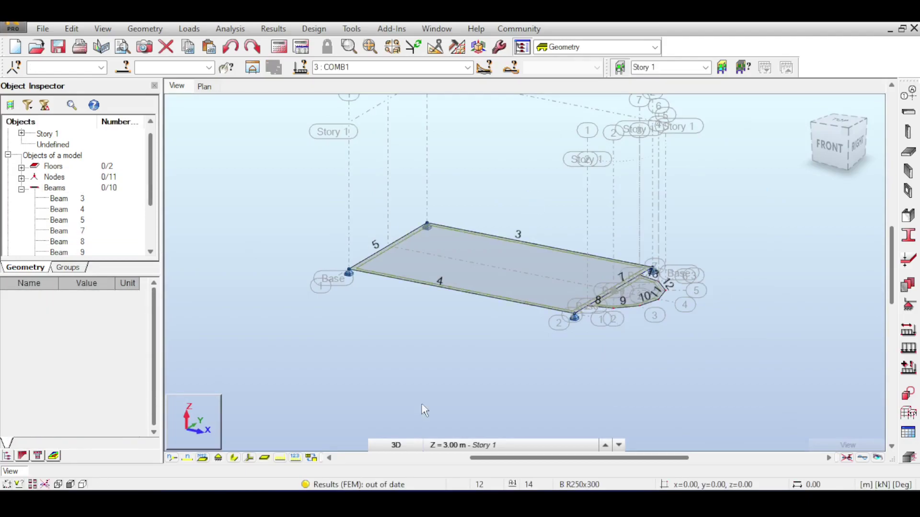
pyautogui.click(233, 458)
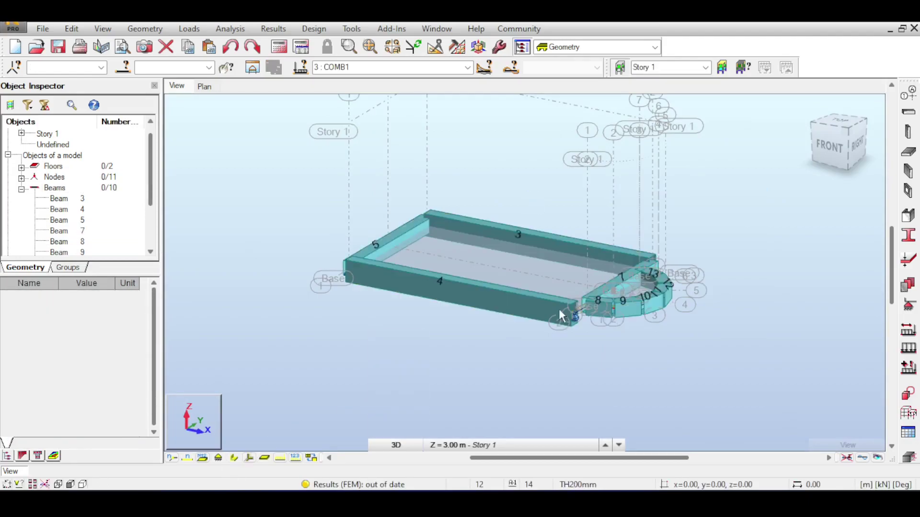
pyautogui.scroll(6, 642, 285)
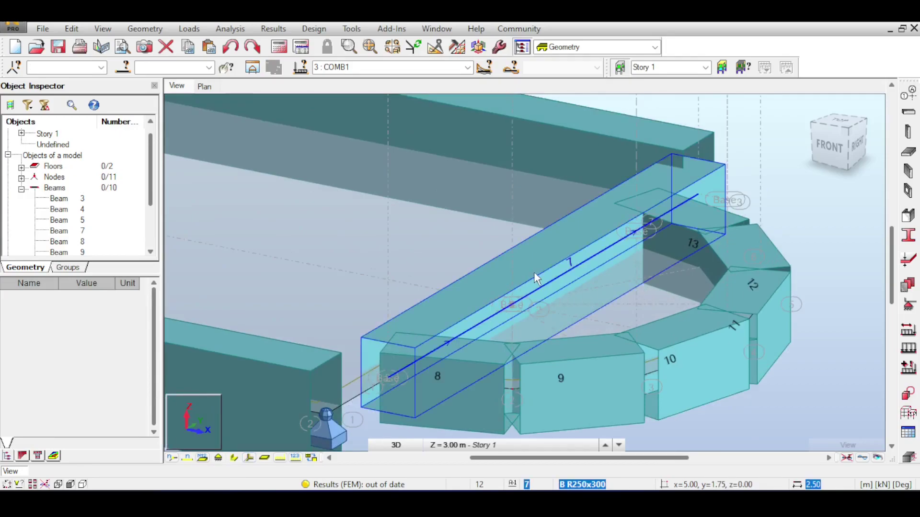
pyautogui.scroll(-5, 573, 272)
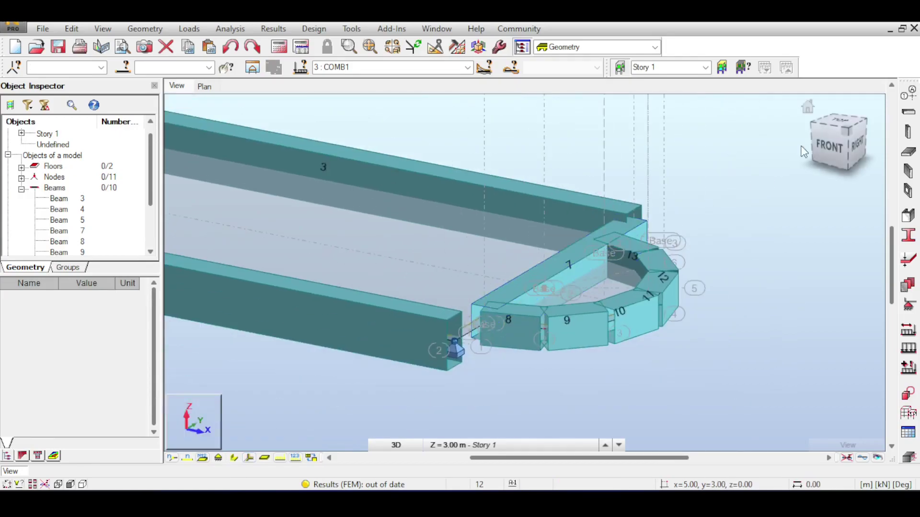
# - Delete beam 7 between the rectangular slab and the rounded end
pyautogui.keyDown('shift'); pyautogui.moveTo(685, 130); pyautogui.dragTo(718, 188, button='middle'); pyautogui.keyUp('shift')
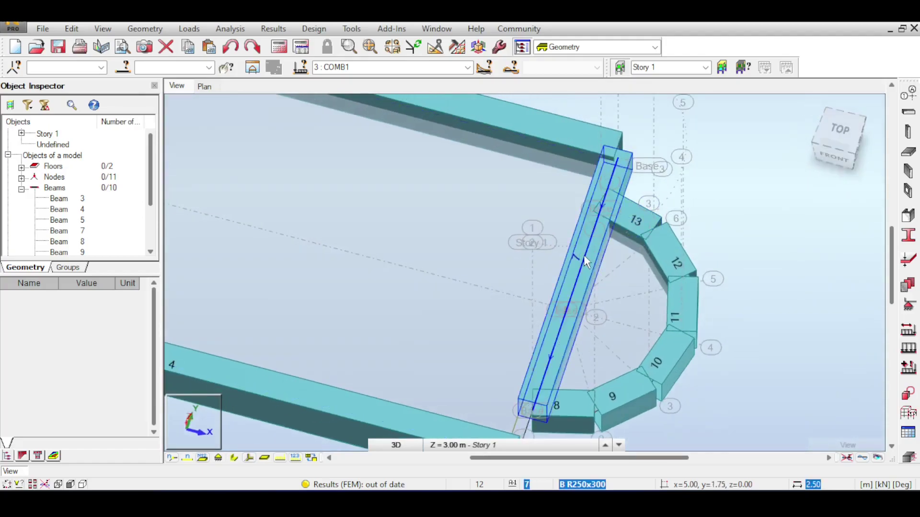
pyautogui.click(597, 252)
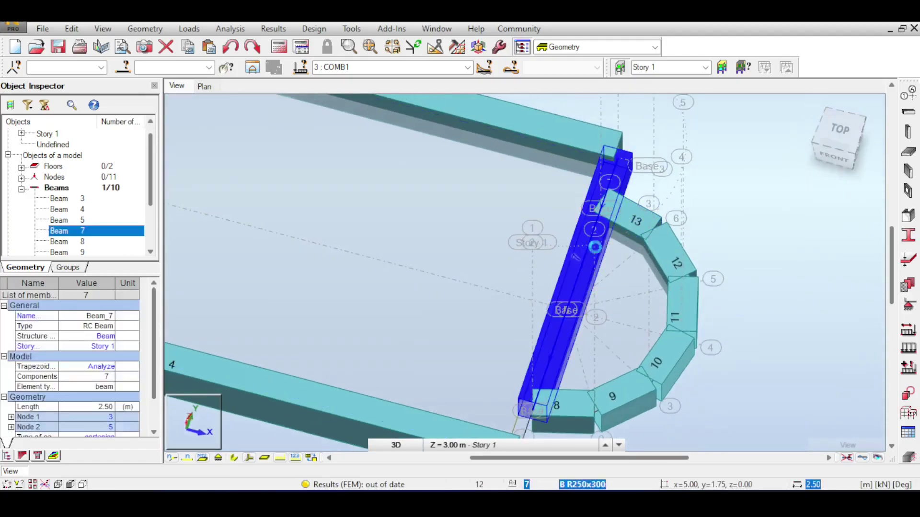
pyautogui.press('Delete')
# - Add one B R250x300 RC beam between the slab's two corner supports at the rounded end, starting at 5.00, 0.00, 0.00
pyautogui.click(838, 128)
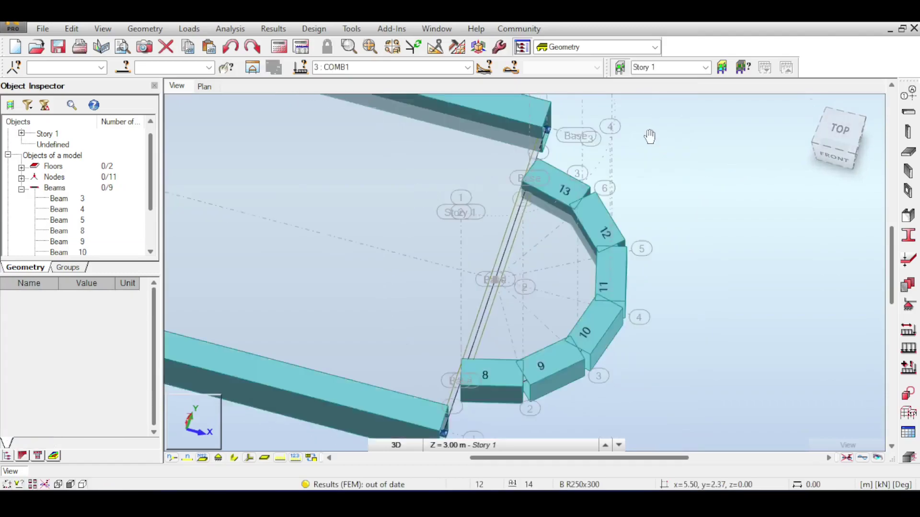
pyautogui.click(908, 111)
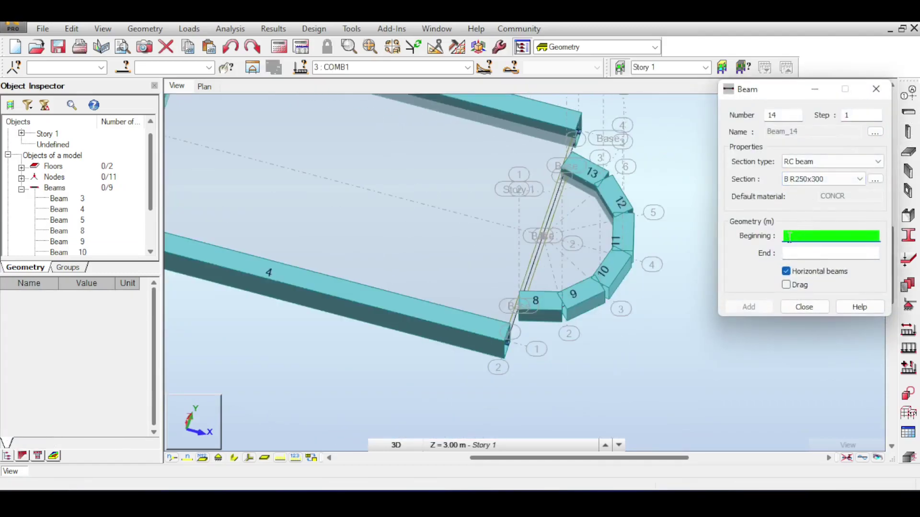
pyautogui.click(508, 341)
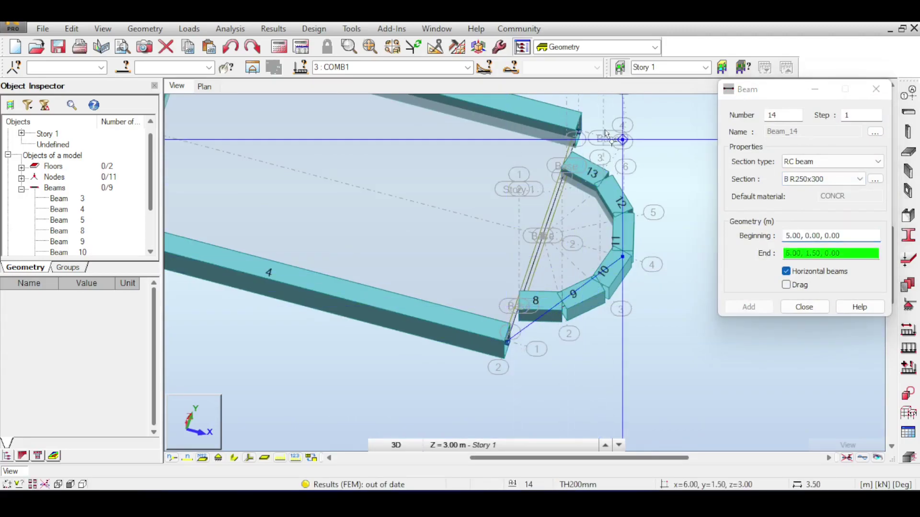
pyautogui.click(575, 139)
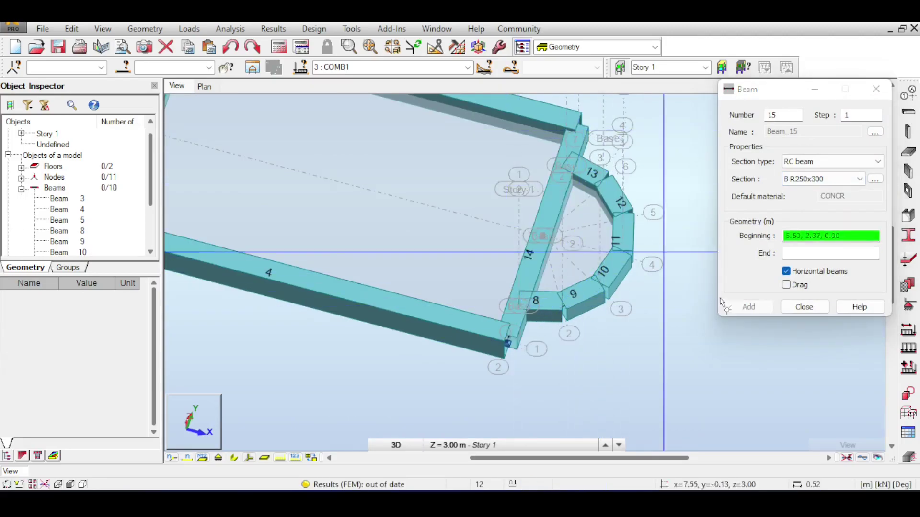
pyautogui.click(803, 307)
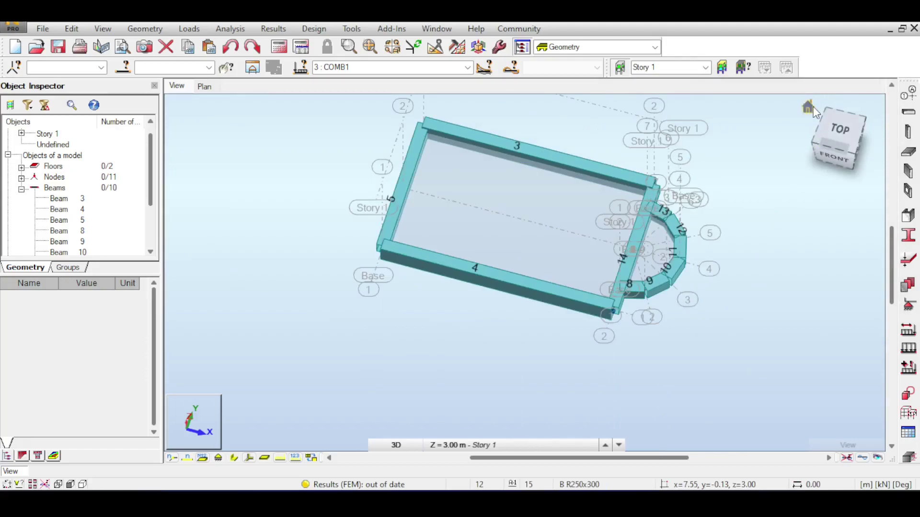
# - Check the corrected beam layout in 3D and run the structural calculations
pyautogui.click(812, 107)
pyautogui.keyDown('shift'); pyautogui.moveTo(665, 174); pyautogui.dragTo(609, 193, button='middle'); pyautogui.keyUp('shift')
pyautogui.scroll(2, 584, 255)
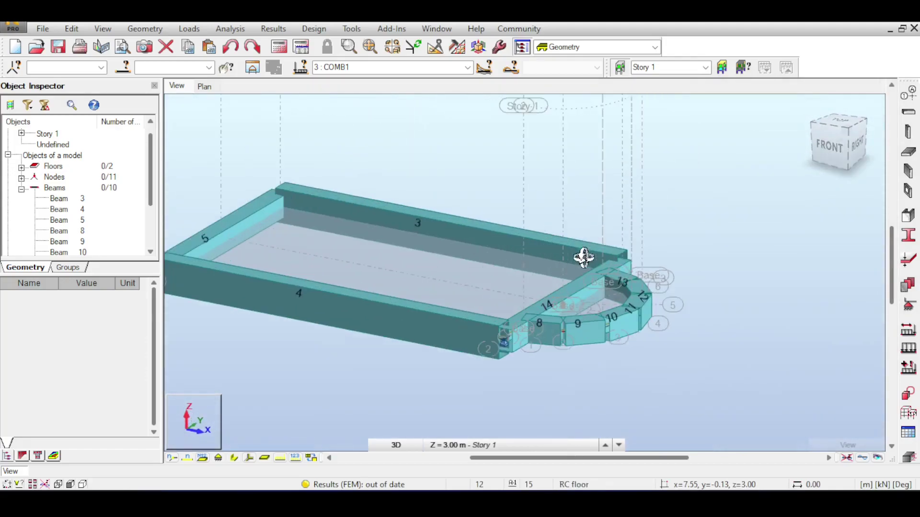
pyautogui.moveTo(425, 171); pyautogui.dragTo(544, 168, button='middle')
pyautogui.click(278, 47)
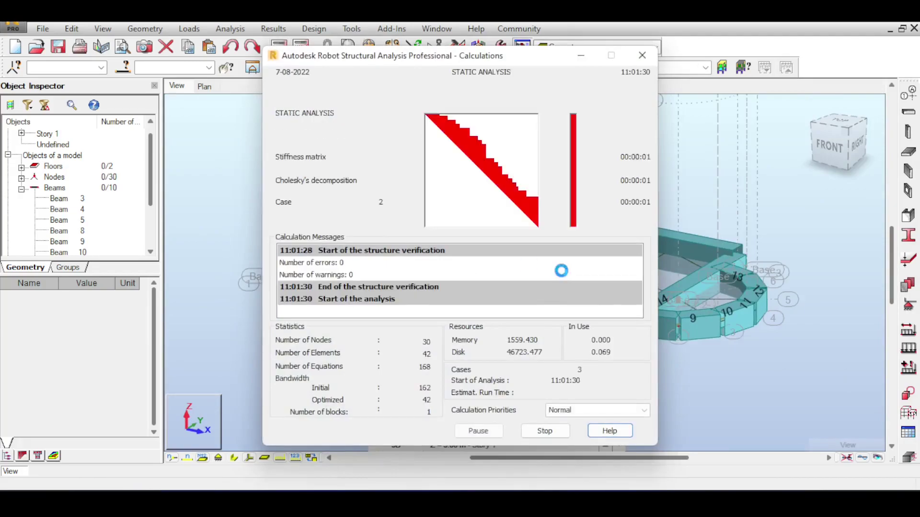
# - Hide the beam section shapes and display the xx moment map with normalization on the slab panels
pyautogui.click(846, 131)
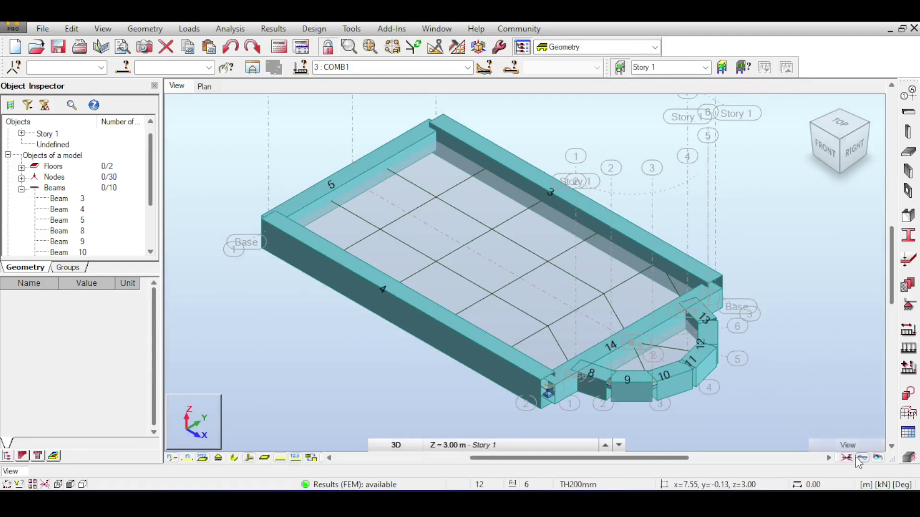
pyautogui.click(861, 458)
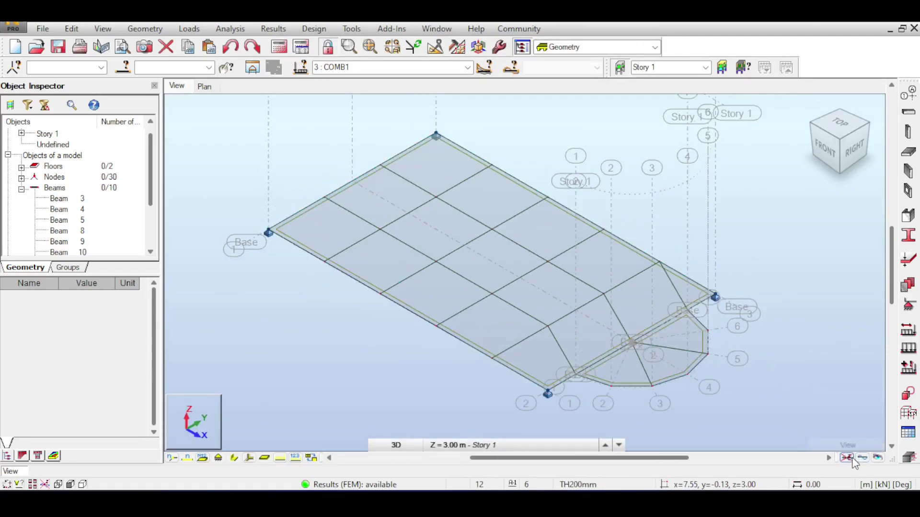
pyautogui.click(273, 28)
pyautogui.click(283, 103)
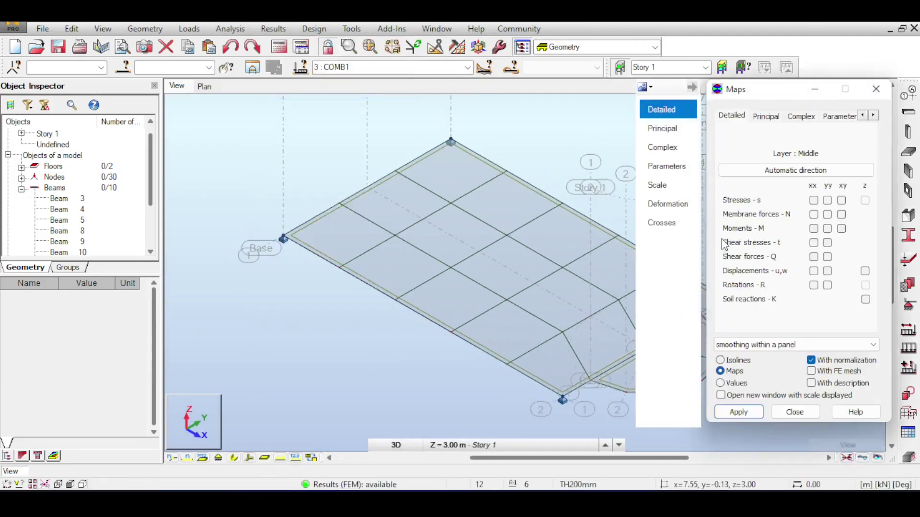
pyautogui.click(814, 229)
pyautogui.click(743, 415)
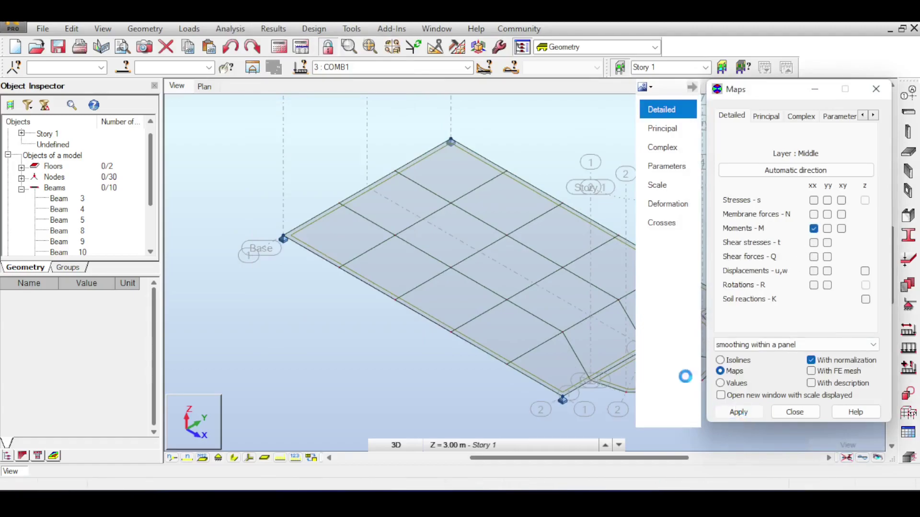
# - Display the local axes of the members and panels and inspect their directions on the rounded end's moment map
pyautogui.moveTo(561, 136); pyautogui.dragTo(411, 91, button='middle')
pyautogui.scroll(3, 554, 315)
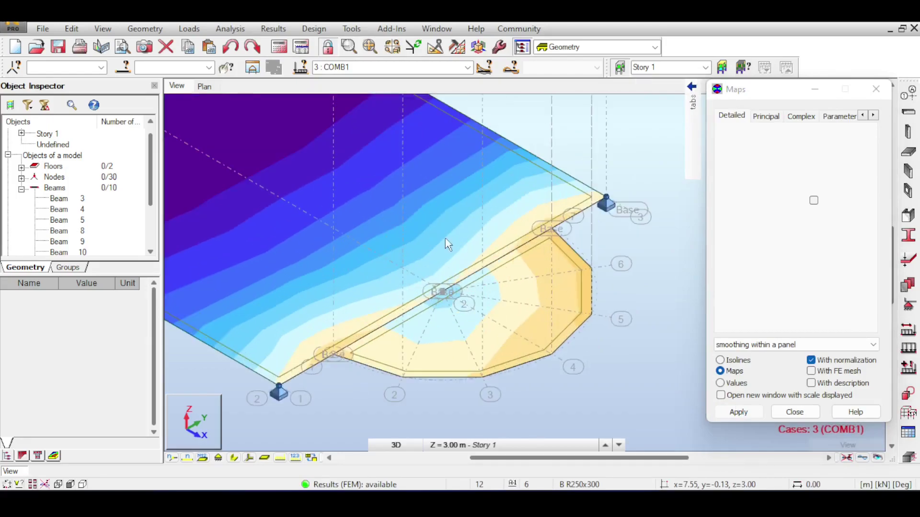
pyautogui.click(249, 458)
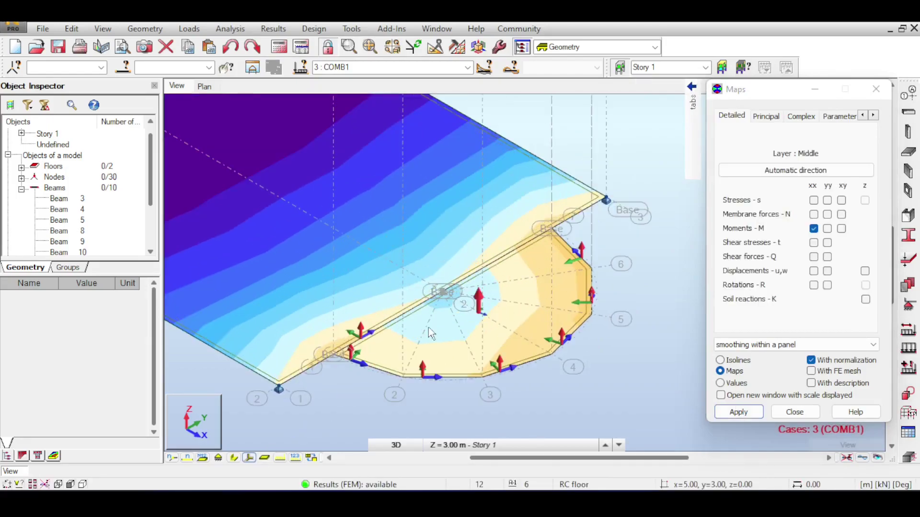
pyautogui.scroll(3, 428, 327)
pyautogui.moveTo(526, 329); pyautogui.dragTo(416, 347, button='middle')
pyautogui.scroll(-1, 606, 231)
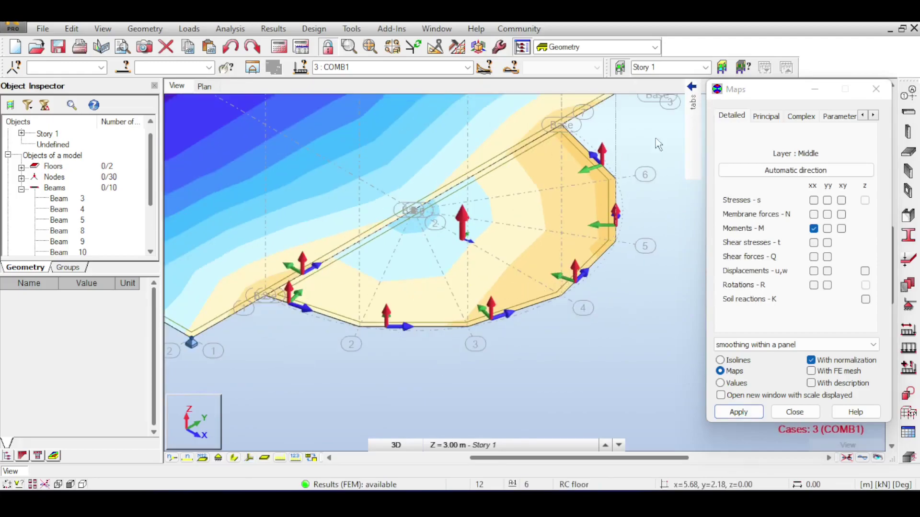
# - Set the moment map's result direction to a Cartesian system with the local x direction according to the X axis
pyautogui.scroll(-2, 646, 181)
pyautogui.moveTo(541, 166); pyautogui.dragTo(579, 181, button='middle')
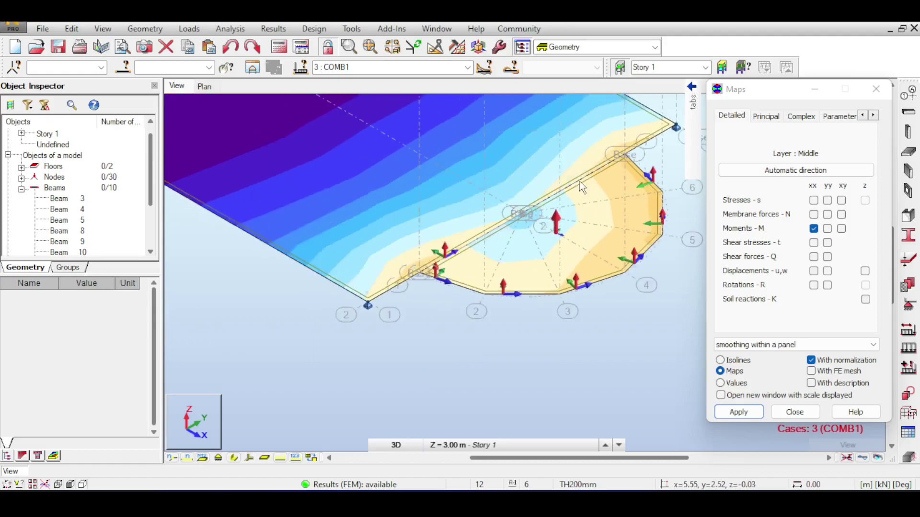
pyautogui.scroll(-2, 579, 181)
pyautogui.moveTo(556, 229); pyautogui.dragTo(601, 211, button='middle')
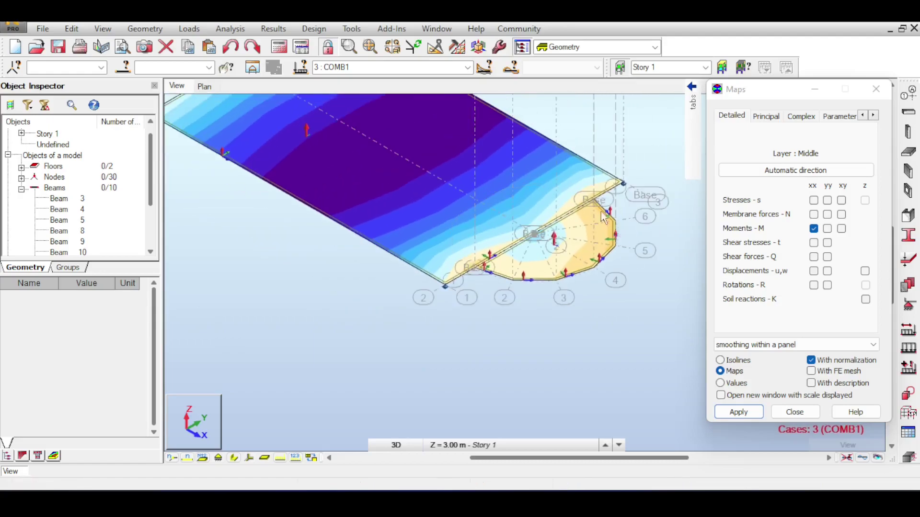
pyautogui.click(145, 28)
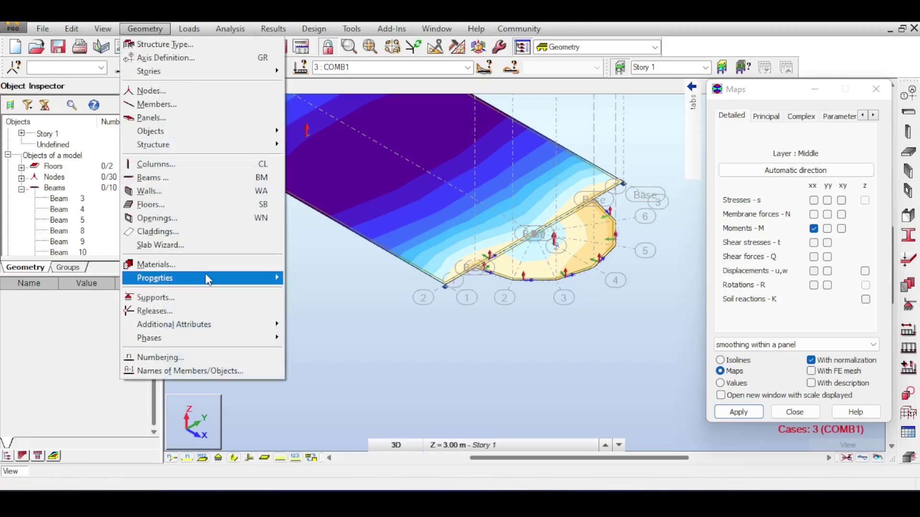
pyautogui.click(780, 173)
pyautogui.click(781, 175)
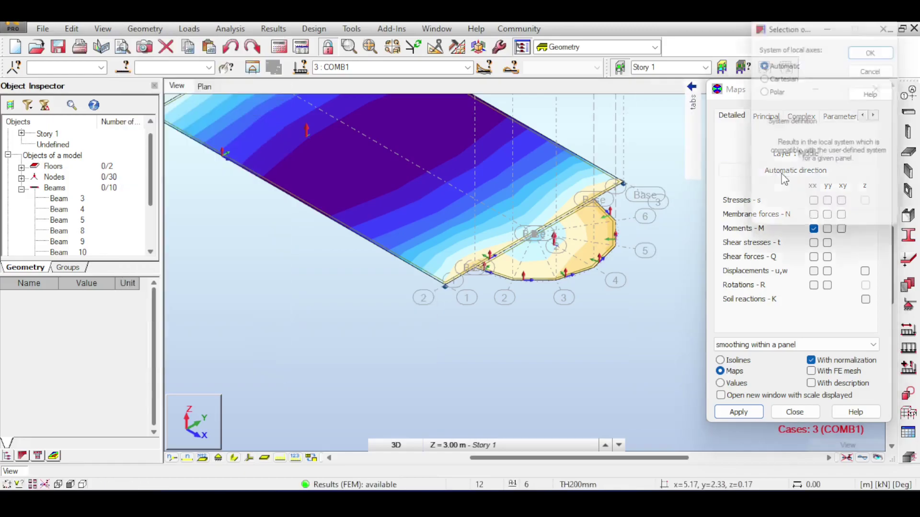
pyautogui.click(774, 78)
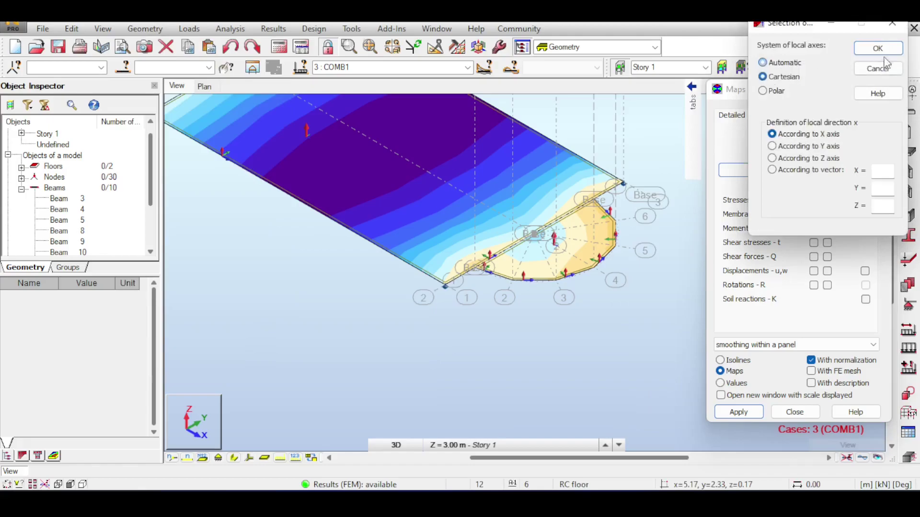
pyautogui.click(878, 48)
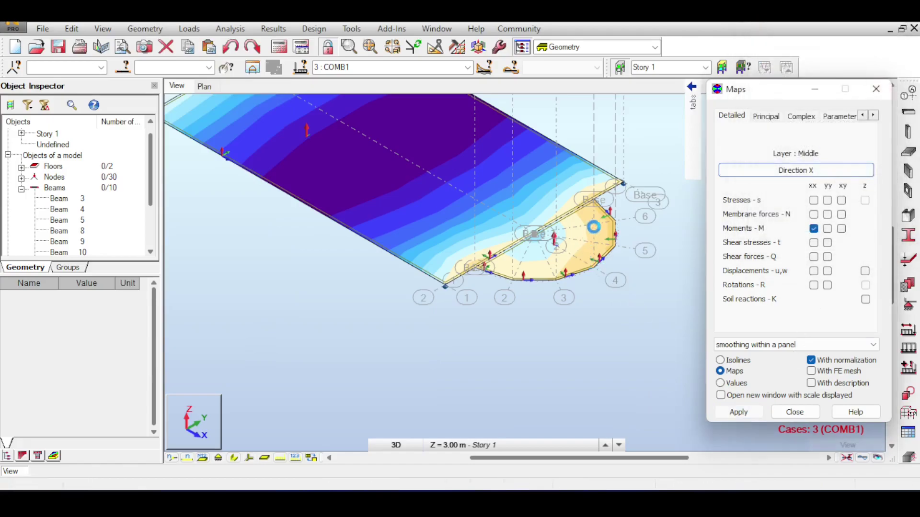
# - Uncover the moment scale beside the rounded end and compare the xx moment maps for cases DL1, LL1 and COMB1
pyautogui.scroll(2, 618, 240)
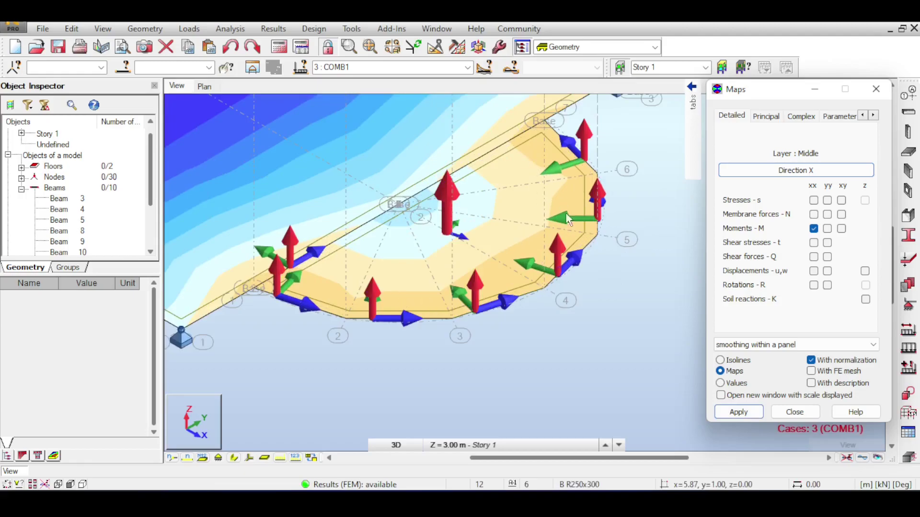
pyautogui.scroll(-2, 561, 293)
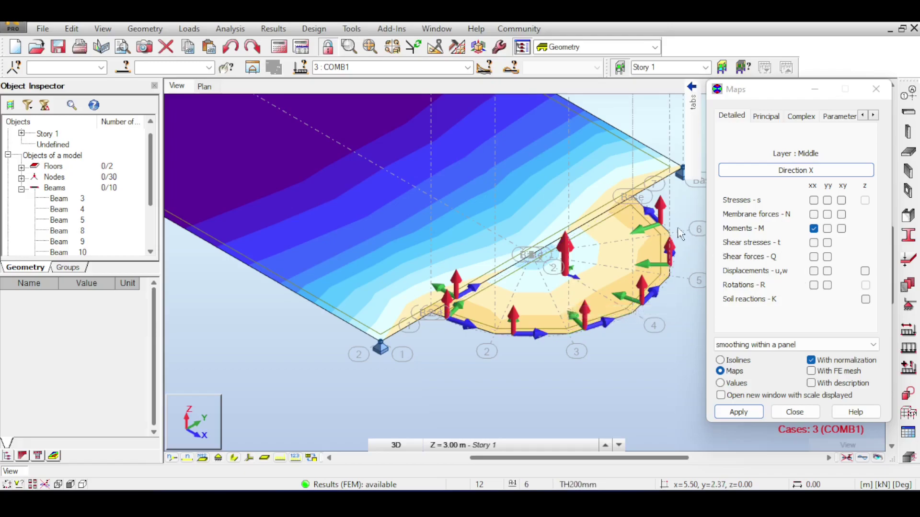
pyautogui.moveTo(495, 176); pyautogui.dragTo(461, 202, button='middle')
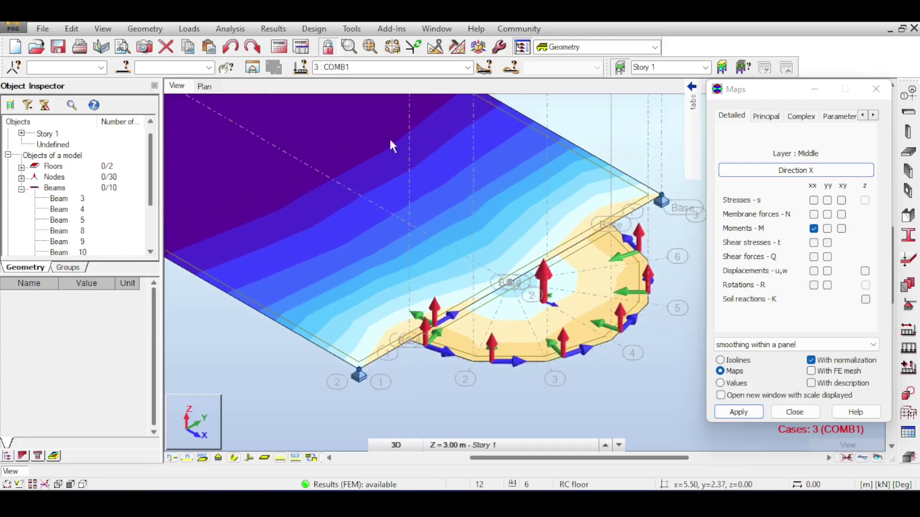
pyautogui.moveTo(795, 94); pyautogui.dragTo(244, 132)
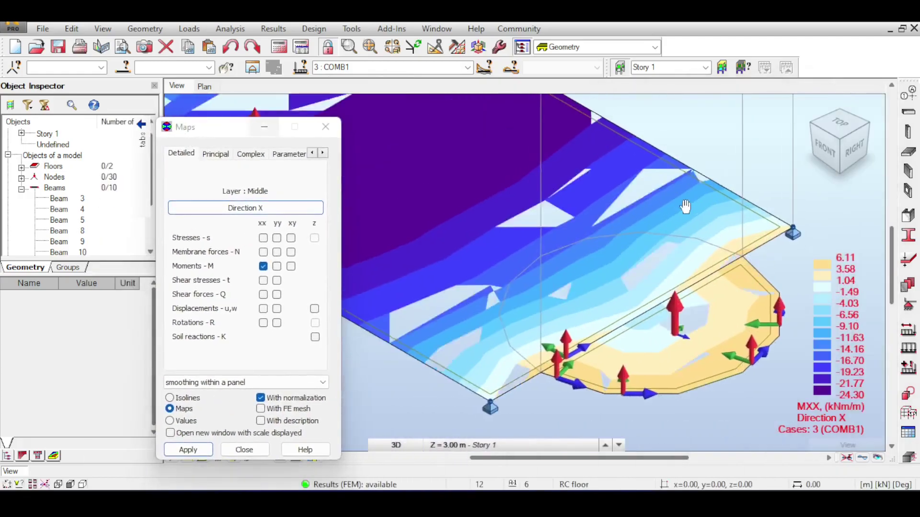
pyautogui.click(468, 68)
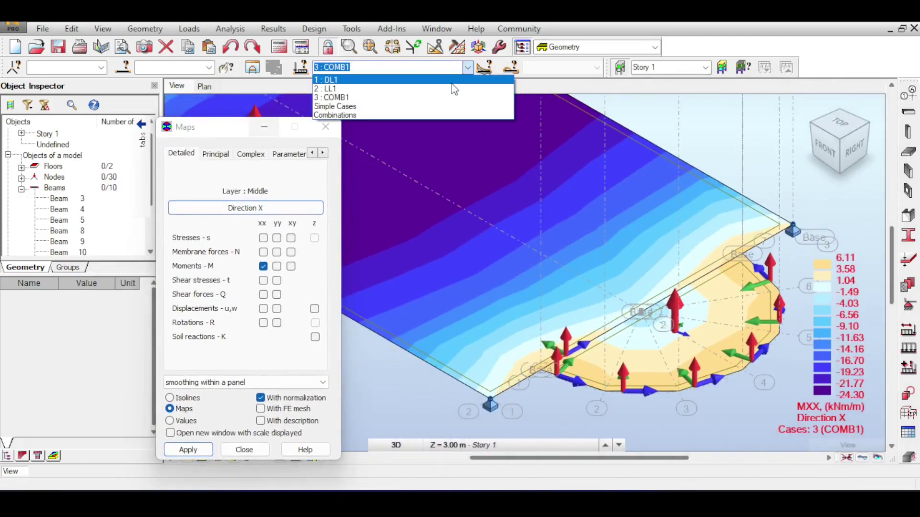
pyautogui.click(453, 82)
pyautogui.click(455, 67)
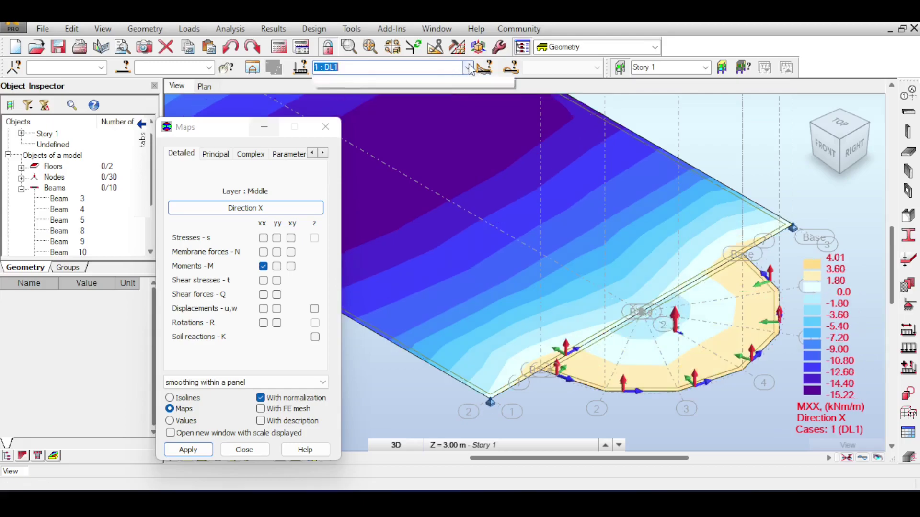
pyautogui.click(454, 89)
pyautogui.click(458, 68)
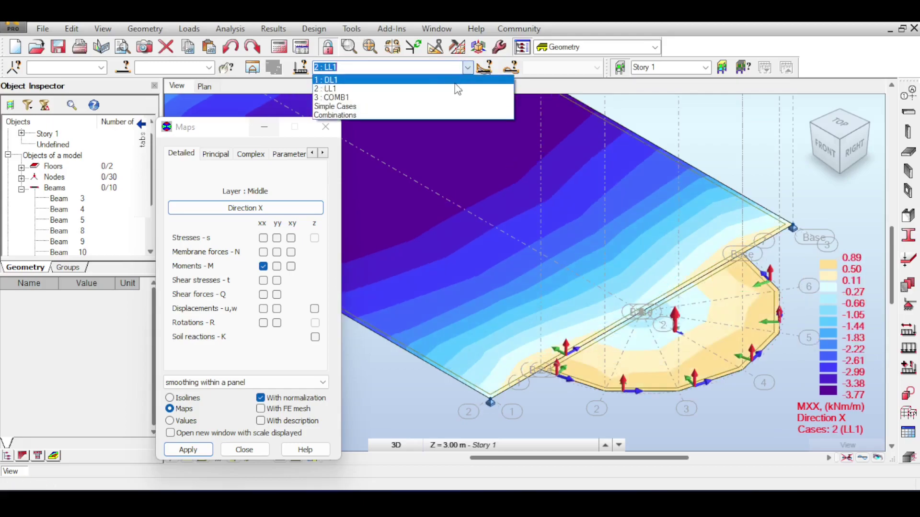
pyautogui.click(445, 97)
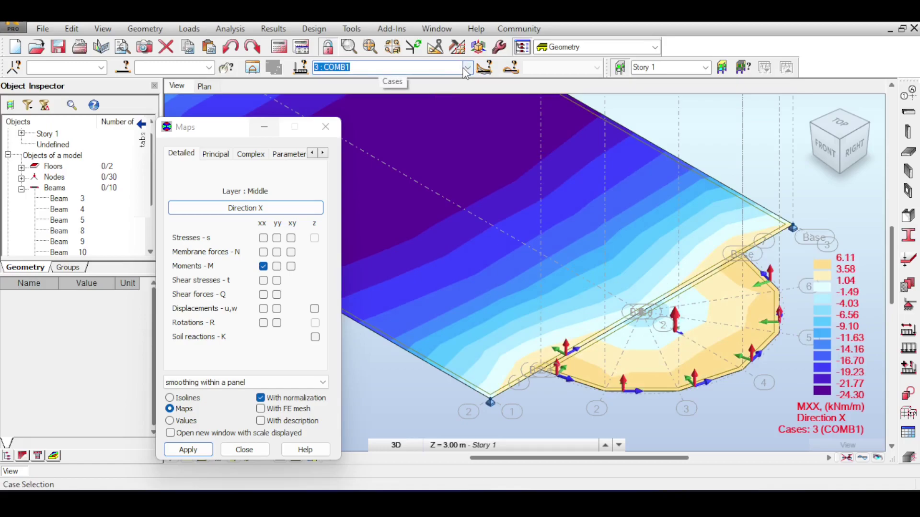
# - Close the Maps dialog and examine the COMB1 moment map over the whole slab from a lower 3D angle
pyautogui.click(325, 126)
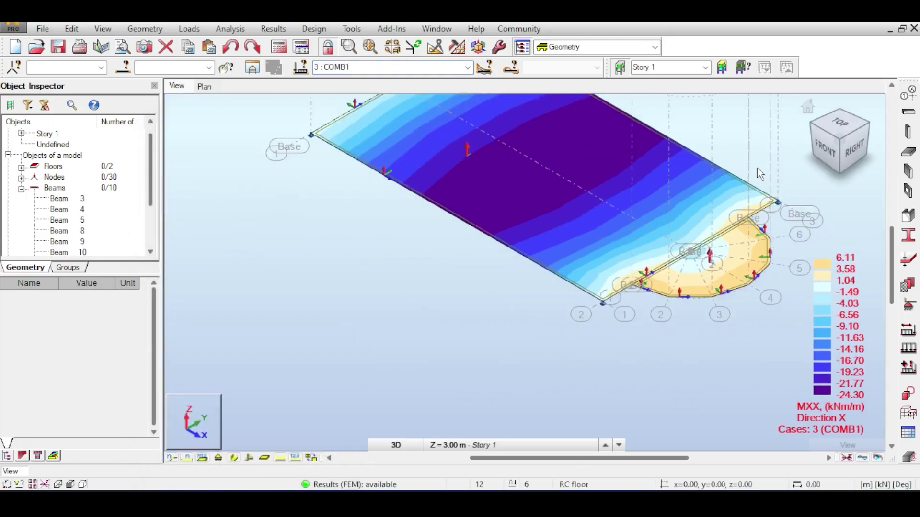
pyautogui.moveTo(738, 153); pyautogui.dragTo(626, 182, button='middle')
pyautogui.keyDown('shift'); pyautogui.moveTo(637, 251); pyautogui.dragTo(688, 193, button='middle'); pyautogui.keyUp('shift')
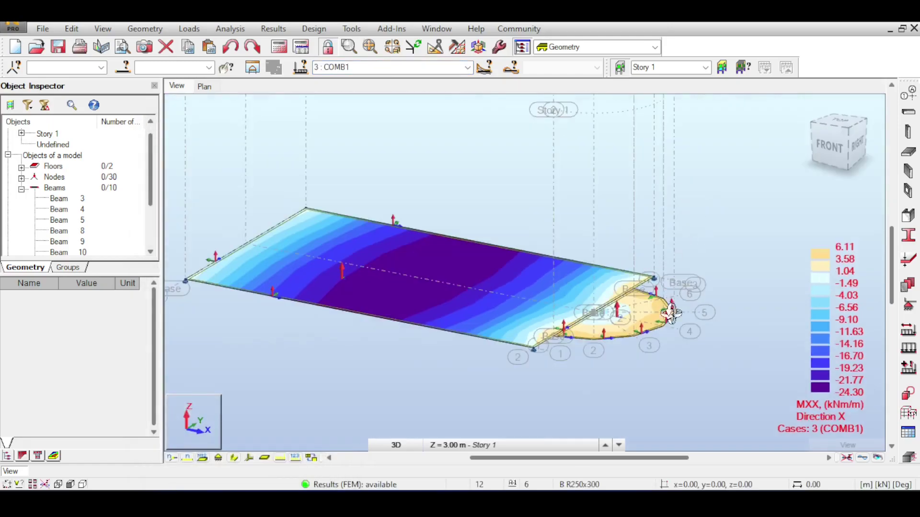
pyautogui.rightClick(600, 194)
pyautogui.click(609, 203)
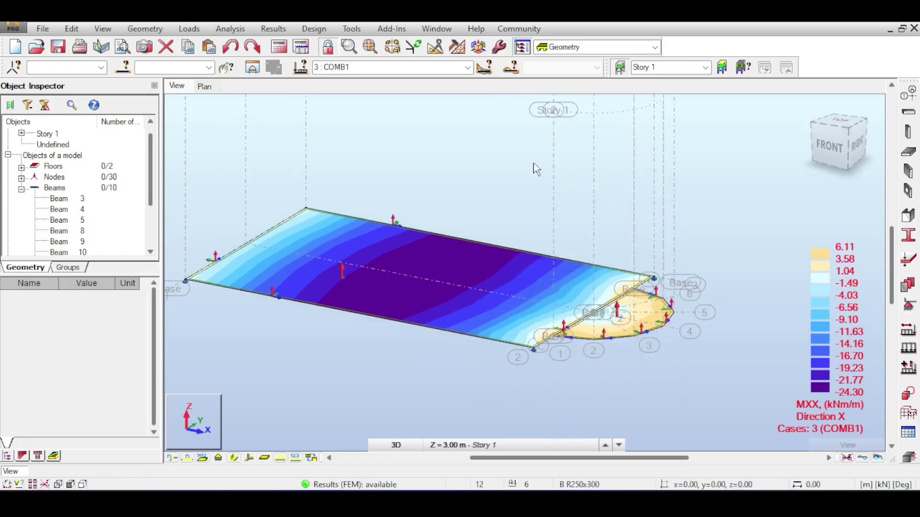